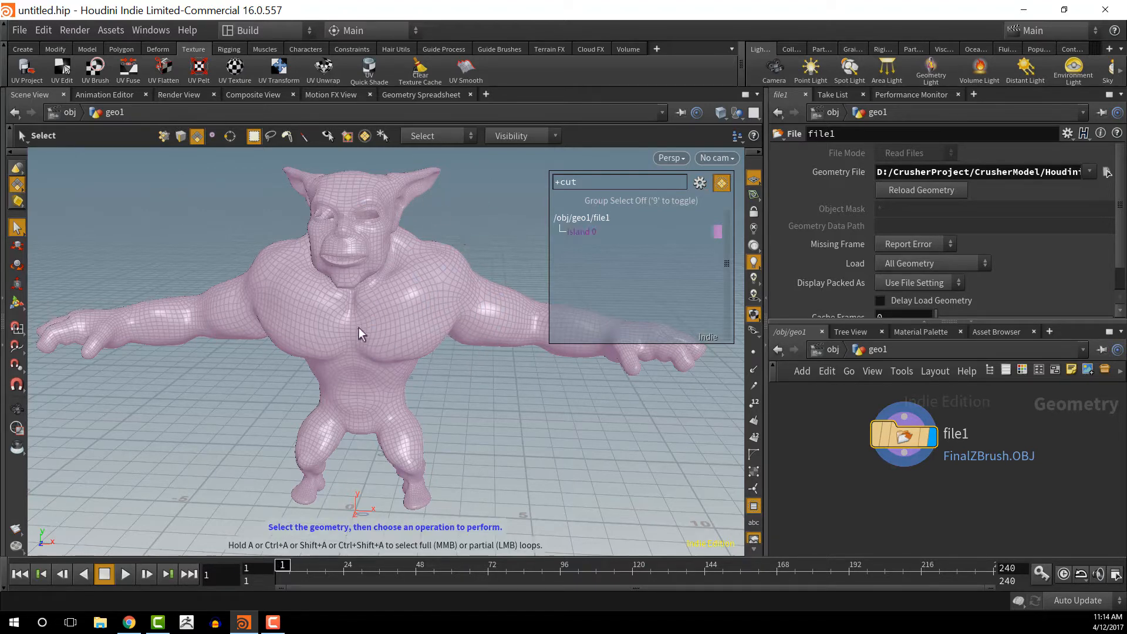
Step: Switch the selection mode to edges and set the group list to Cut Geometry for UV Layout
{"action": "key", "text": "Escape"}
{"action": "left_click_drag", "start_coordinate": [503, 382], "coordinate": [395, 397]}
{"action": "left_click_drag", "start_coordinate": [309, 421], "coordinate": [397, 378]}
{"action": "key", "text": "s"}
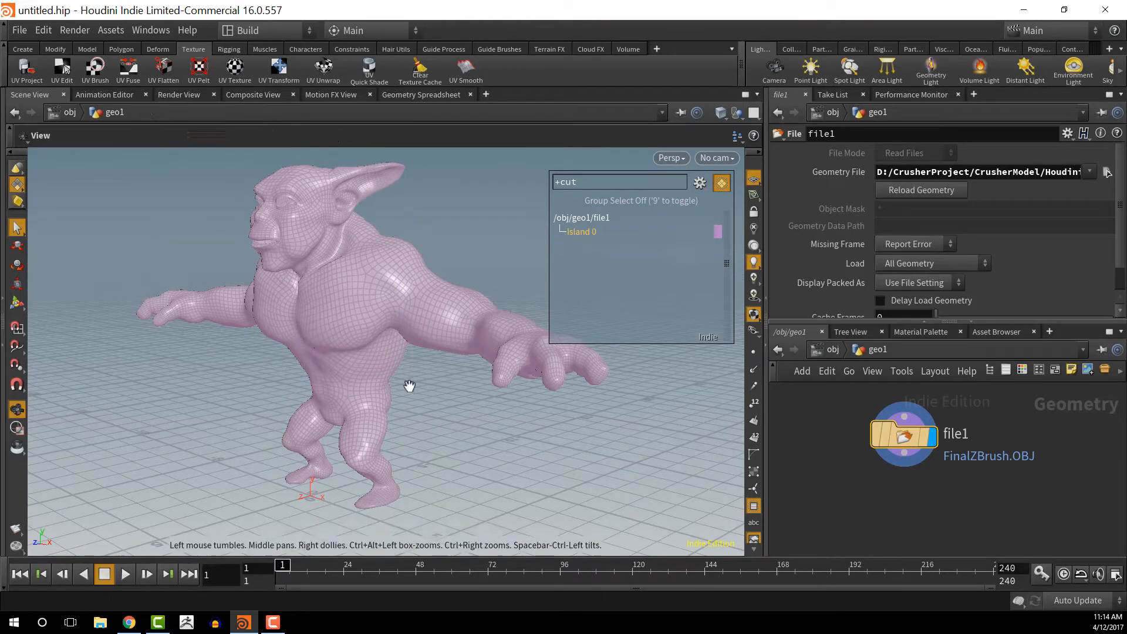
{"action": "scroll", "coordinate": [453, 395], "scroll_direction": "up", "scroll_amount": 3, "text": "alt"}
{"action": "middle_click_drag", "start_coordinate": [452, 395], "coordinate": [432, 462], "text": "alt"}
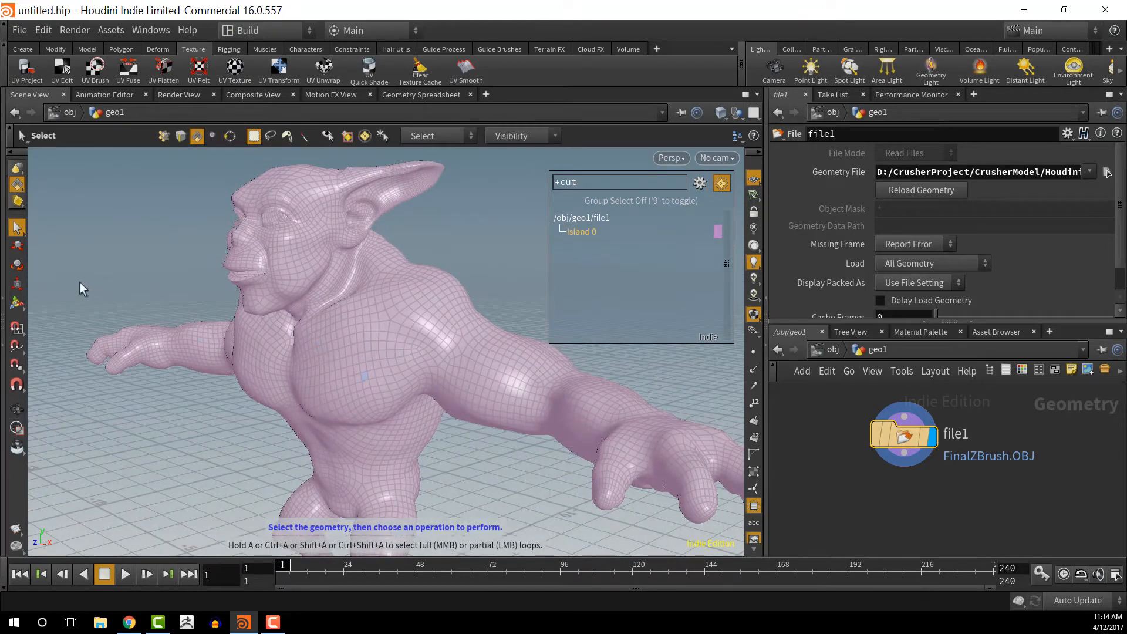
{"action": "left_click", "coordinate": [17, 189]}
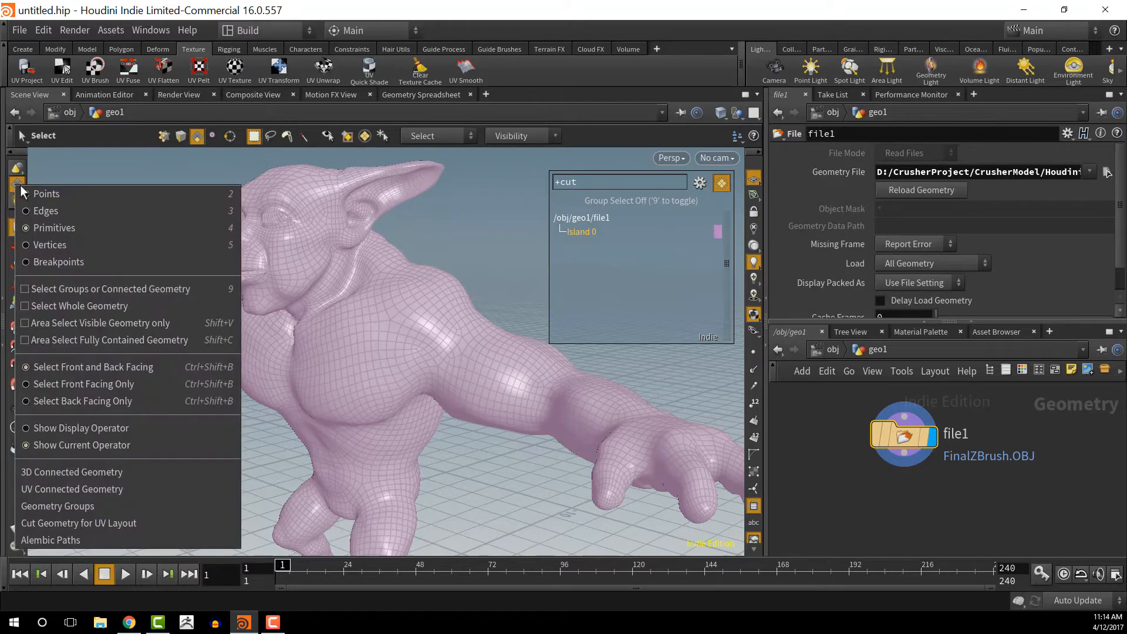
{"action": "left_click", "coordinate": [55, 211]}
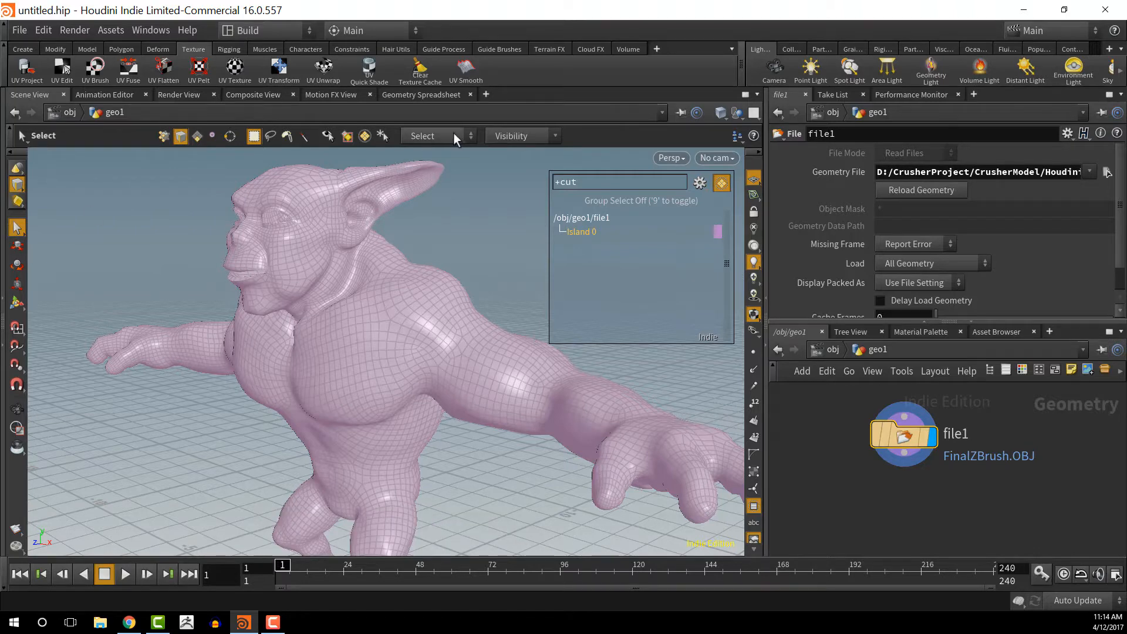
{"action": "left_click", "coordinate": [435, 135]}
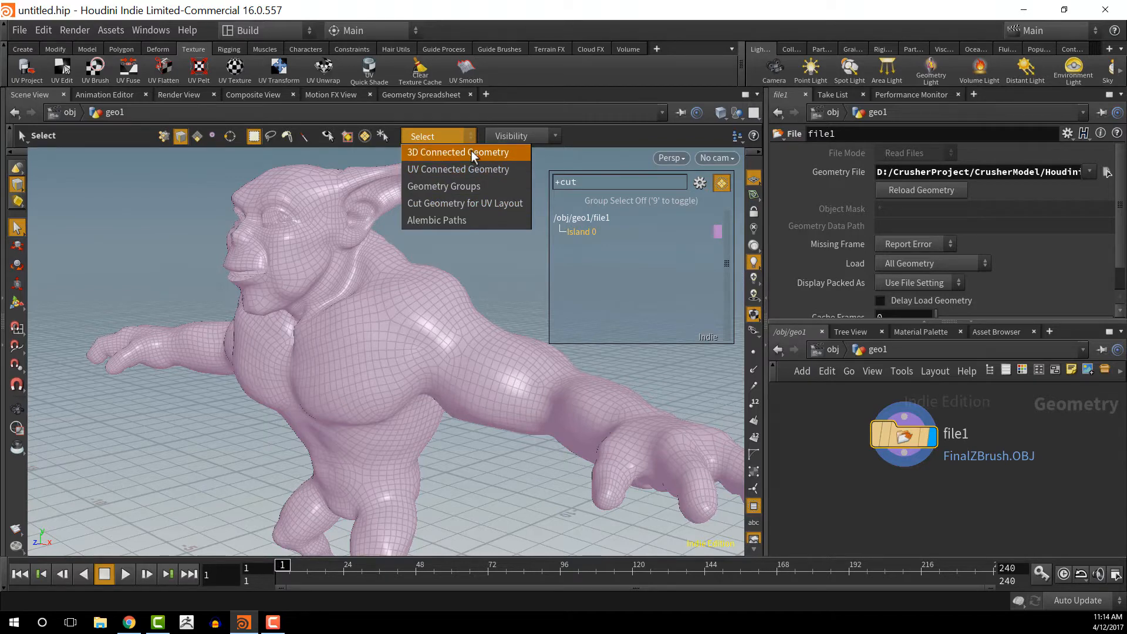
{"action": "left_click", "coordinate": [471, 152]}
{"action": "left_click", "coordinate": [441, 135]}
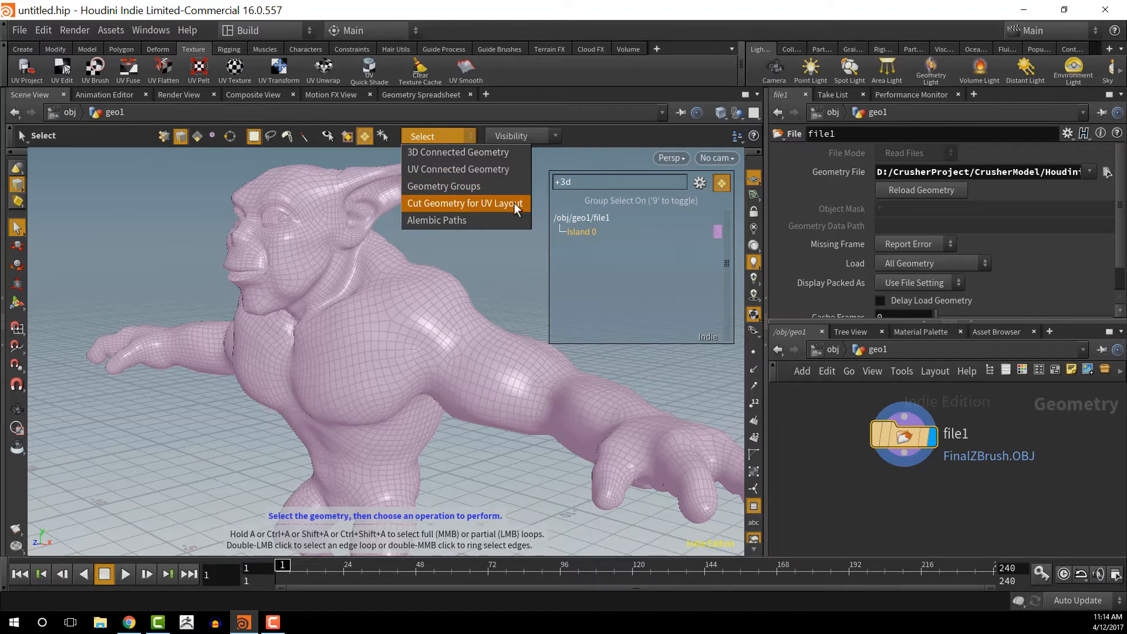
{"action": "left_click", "coordinate": [501, 204]}
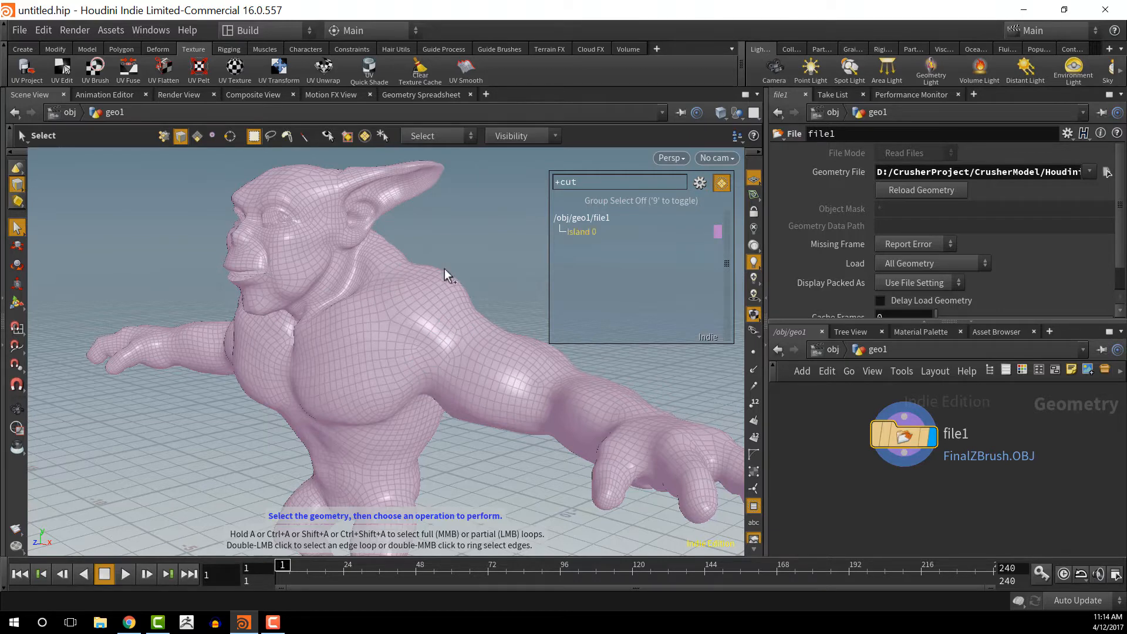
Step: Examine the head's face, forehead and ears from the front and side to plan the seams
{"action": "key", "text": "space"}
{"action": "left_click_drag", "start_coordinate": [491, 238], "coordinate": [305, 240]}
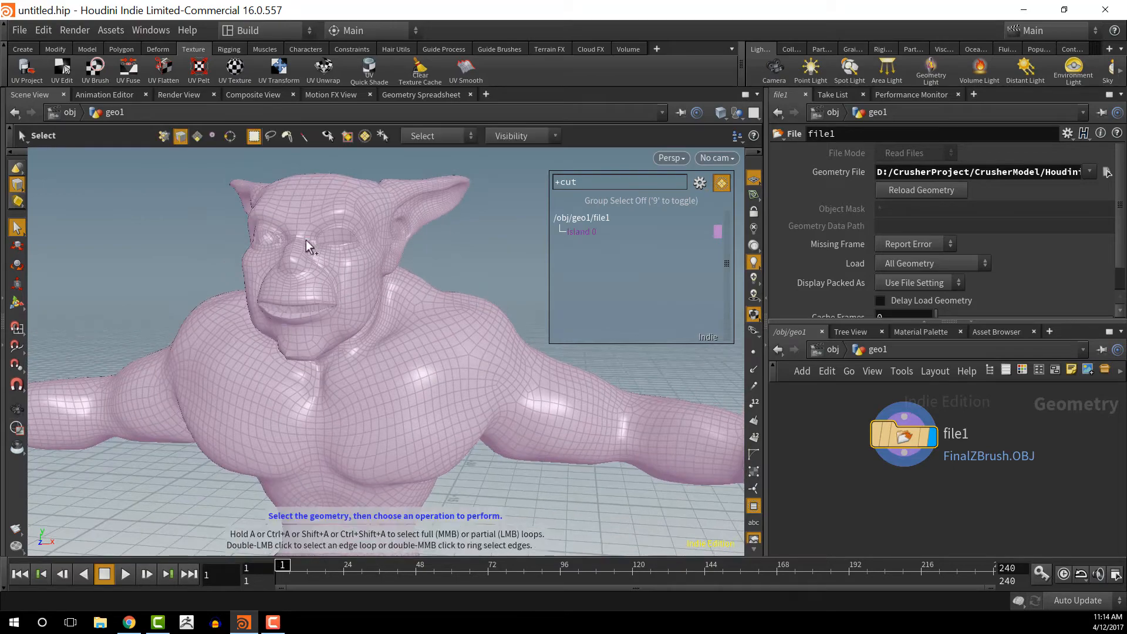
{"action": "key", "text": "space"}
{"action": "key", "text": "space"}
{"action": "left_click_drag", "start_coordinate": [447, 246], "coordinate": [385, 263]}
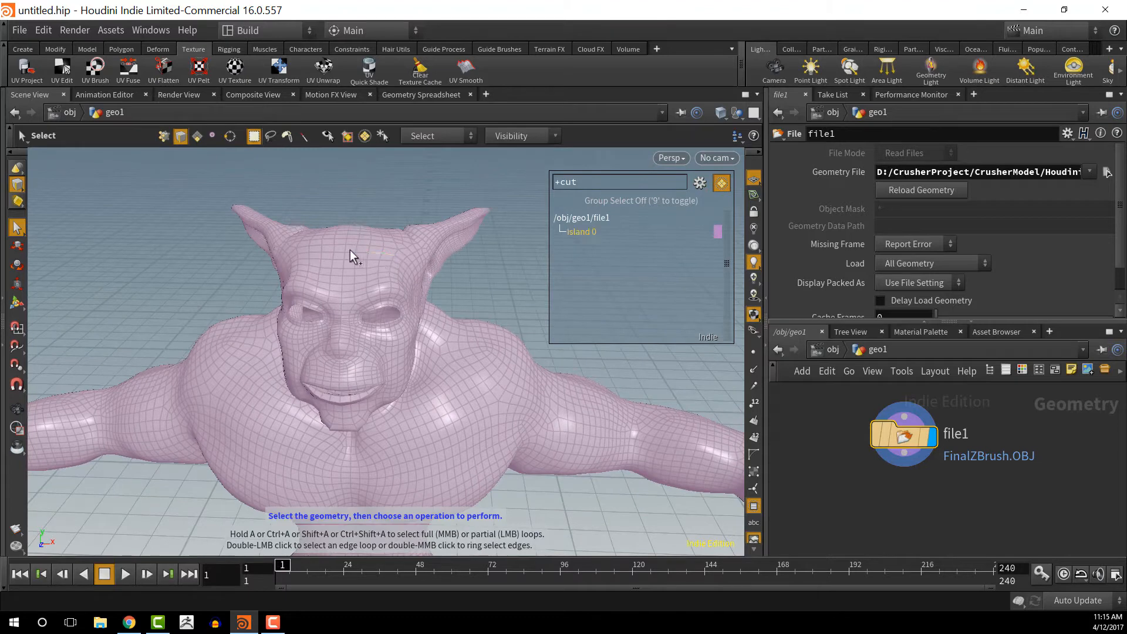
{"action": "left_click", "coordinate": [386, 252]}
{"action": "key", "text": "Escape"}
{"action": "mouse_move", "coordinate": [477, 273]}
{"action": "left_mouse_down"}
{"action": "mouse_move", "coordinate": [395, 262]}
{"action": "mouse_move", "coordinate": [473, 292]}
{"action": "left_mouse_up"}
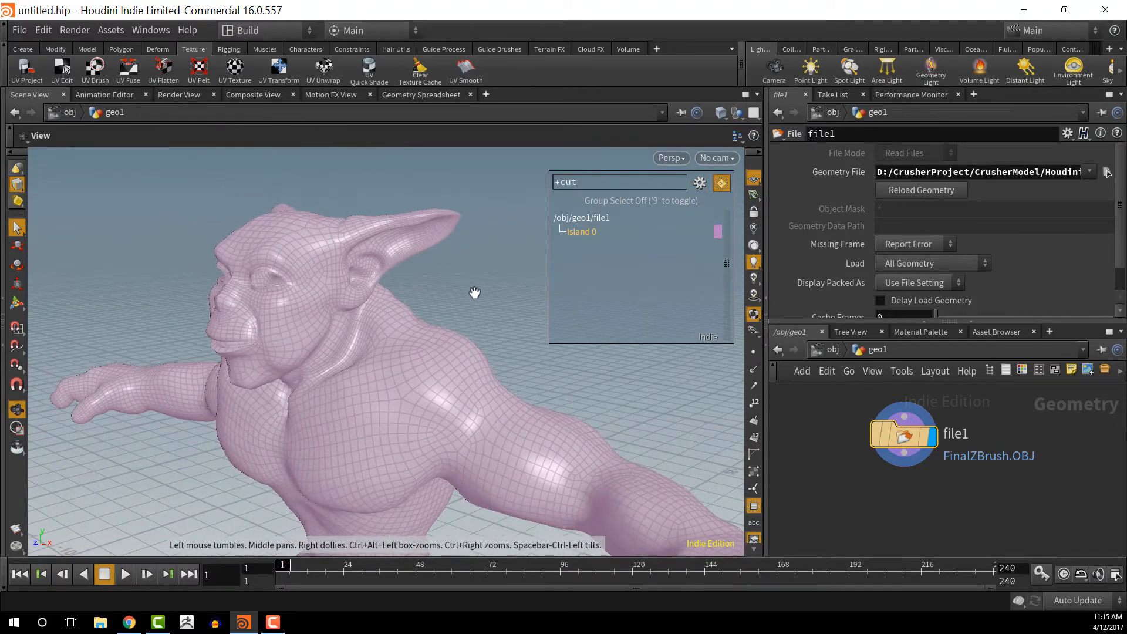
{"action": "key", "text": "s"}
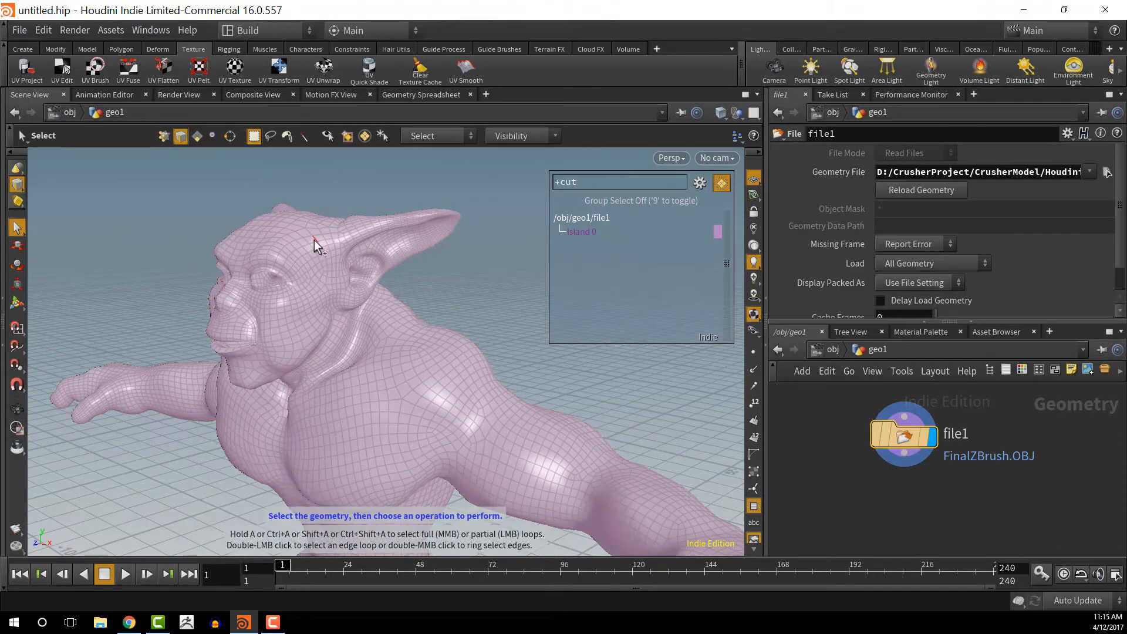
Step: Select the edge loop running under the jaw and up toward the base of the character's left ear
{"action": "key", "text": "Escape"}
{"action": "left_click_drag", "start_coordinate": [503, 314], "coordinate": [365, 302]}
{"action": "key", "text": "s"}
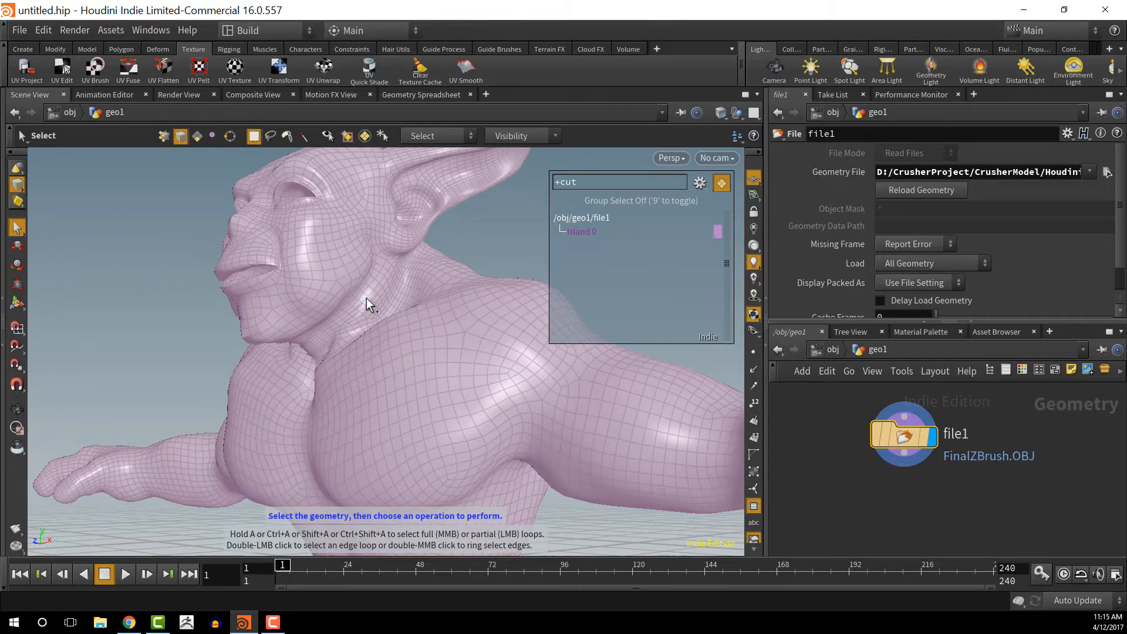
{"action": "double_click", "coordinate": [366, 298]}
{"action": "key", "text": "Escape"}
{"action": "left_click_drag", "start_coordinate": [365, 329], "coordinate": [190, 333]}
{"action": "right_click_drag", "start_coordinate": [191, 333], "coordinate": [229, 335]}
{"action": "left_click_drag", "start_coordinate": [229, 335], "coordinate": [249, 319]}
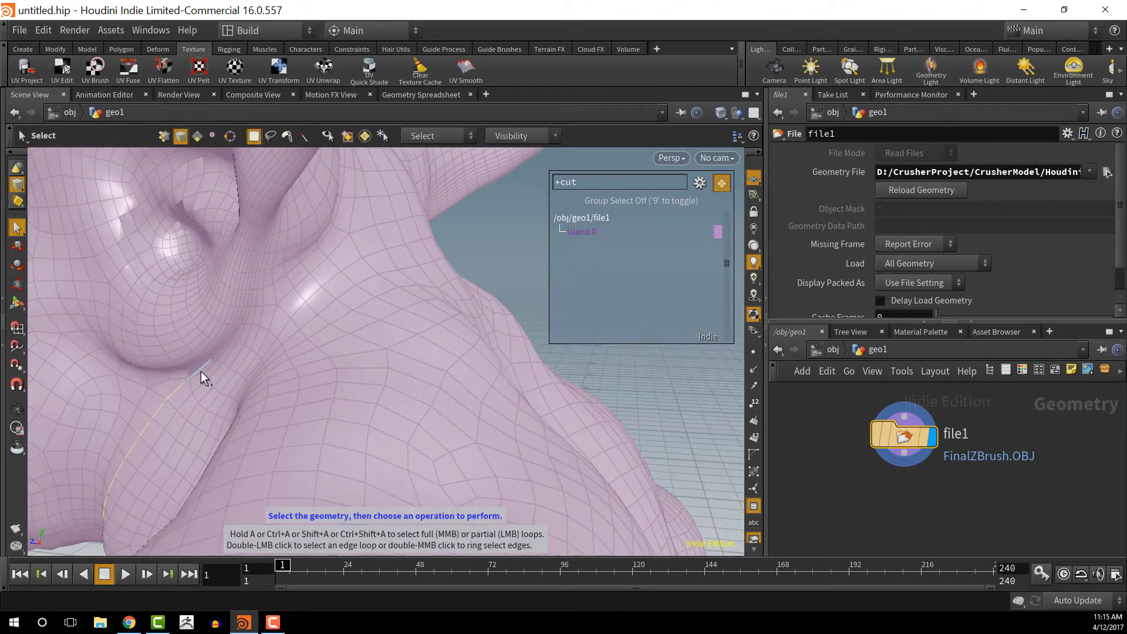
Step: Add the edge loop along the left ear's rim down to the jaw seam, cutting off the back of the ear
{"action": "key", "text": "space"}
{"action": "left_click_drag", "start_coordinate": [201, 378], "coordinate": [390, 398]}
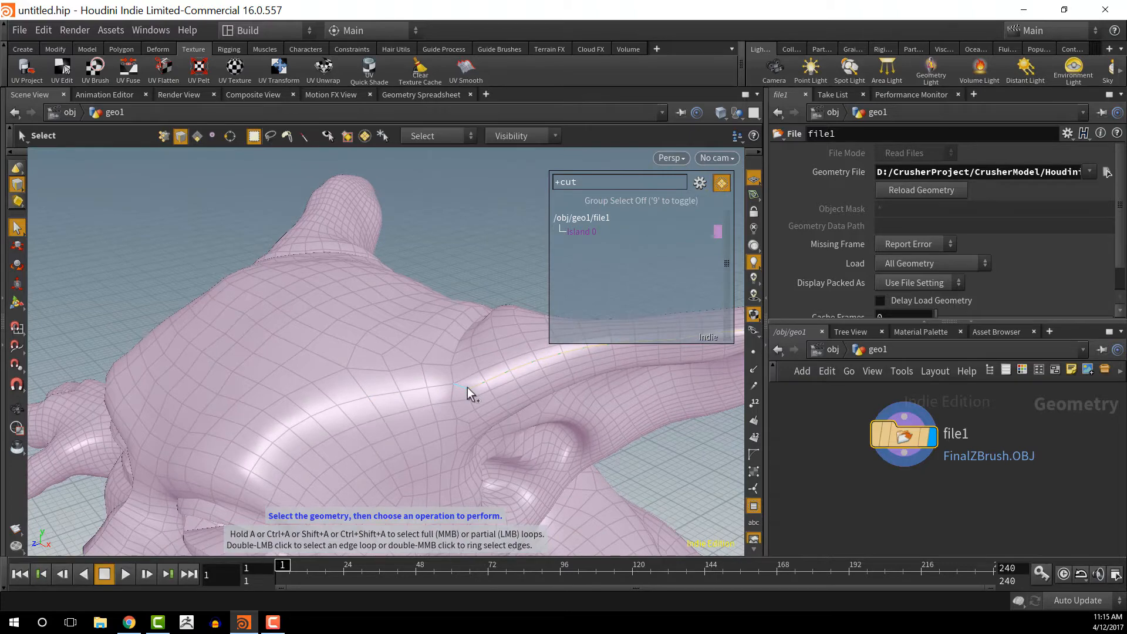
{"action": "double_click", "coordinate": [453, 375]}
{"action": "mouse_move", "coordinate": [559, 462]}
{"action": "left_mouse_down"}
{"action": "mouse_move", "coordinate": [417, 423]}
{"action": "mouse_move", "coordinate": [470, 420]}
{"action": "mouse_move", "coordinate": [331, 406]}
{"action": "mouse_move", "coordinate": [318, 421]}
{"action": "left_mouse_up"}
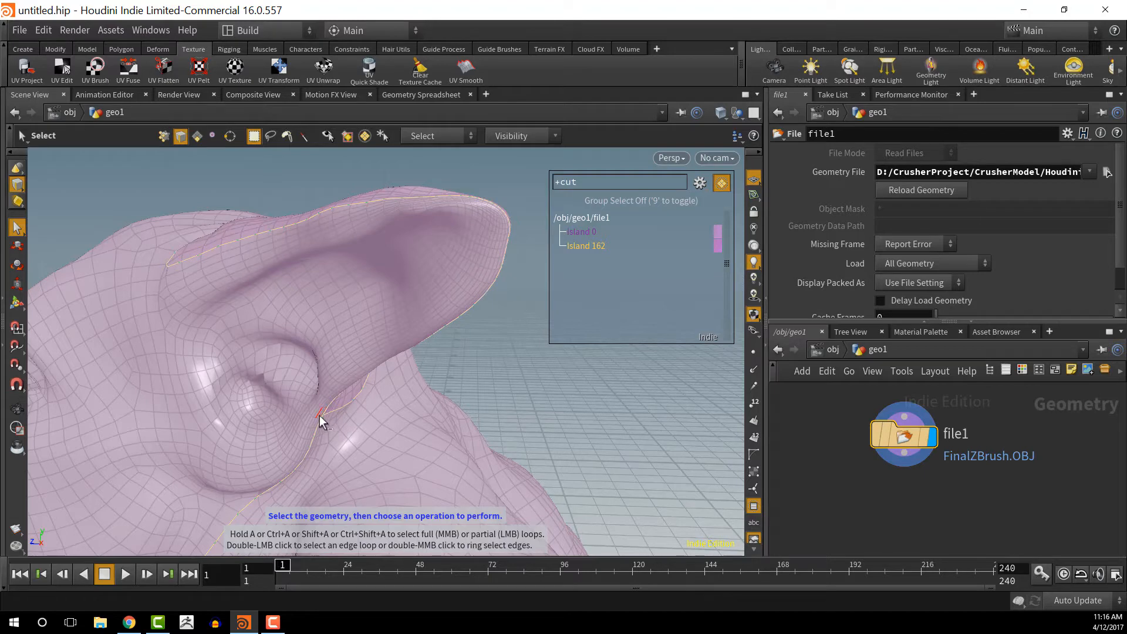
{"action": "left_click", "coordinate": [318, 418], "text": "ctrl"}
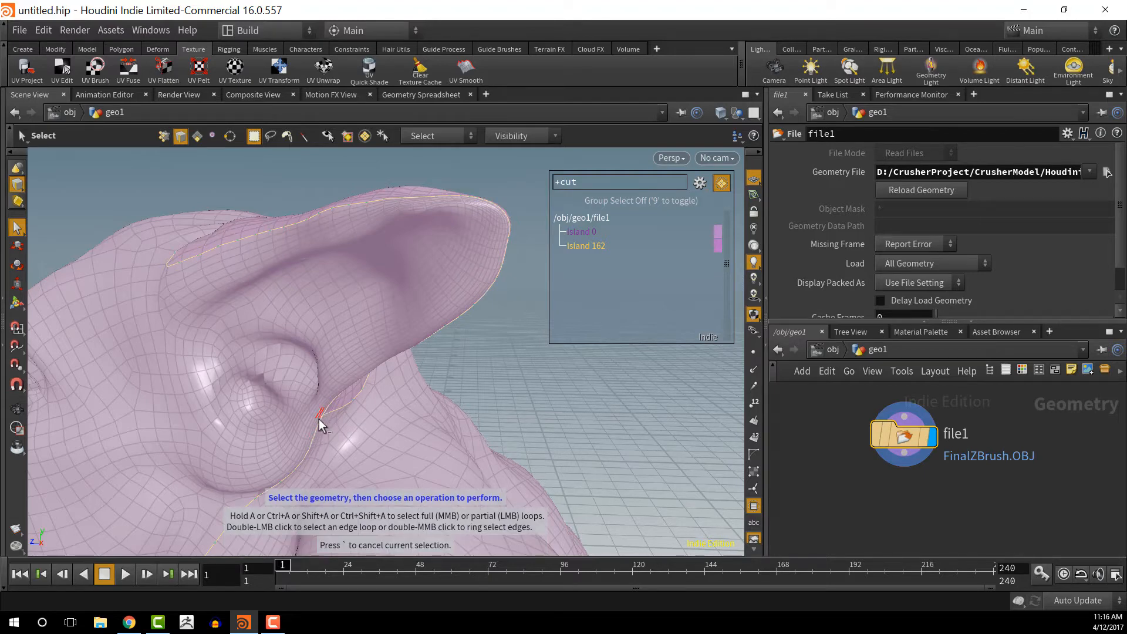
{"action": "key", "text": "space"}
{"action": "left_click_drag", "start_coordinate": [354, 428], "coordinate": [338, 414]}
{"action": "scroll", "coordinate": [338, 414], "scroll_direction": "up", "scroll_amount": 2}
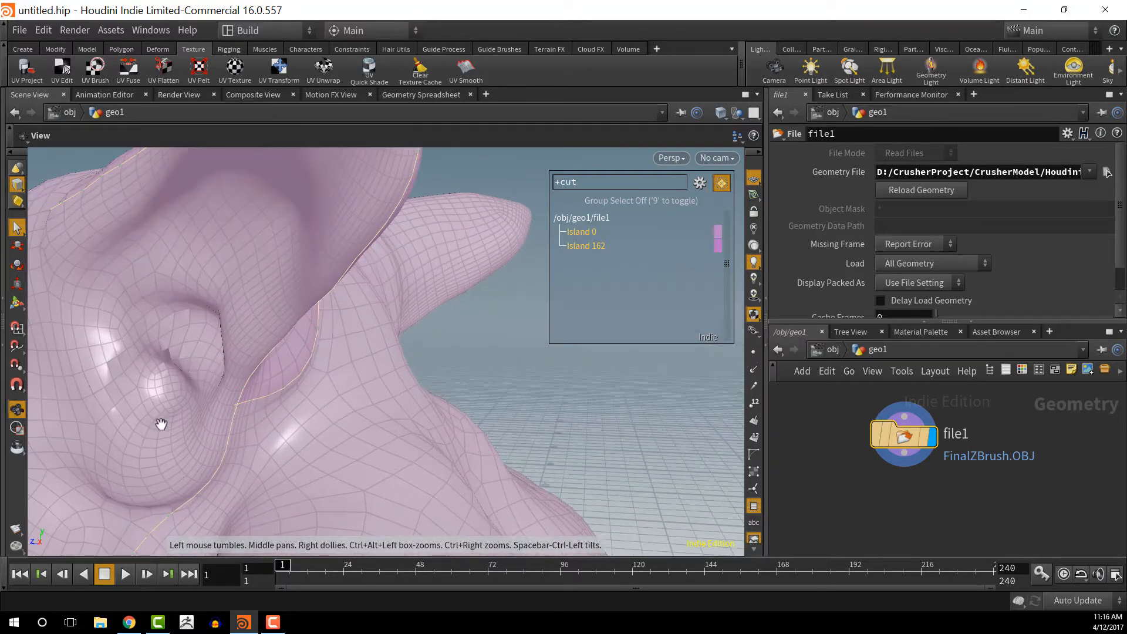
{"action": "scroll", "coordinate": [161, 425], "scroll_direction": "up", "scroll_amount": 3}
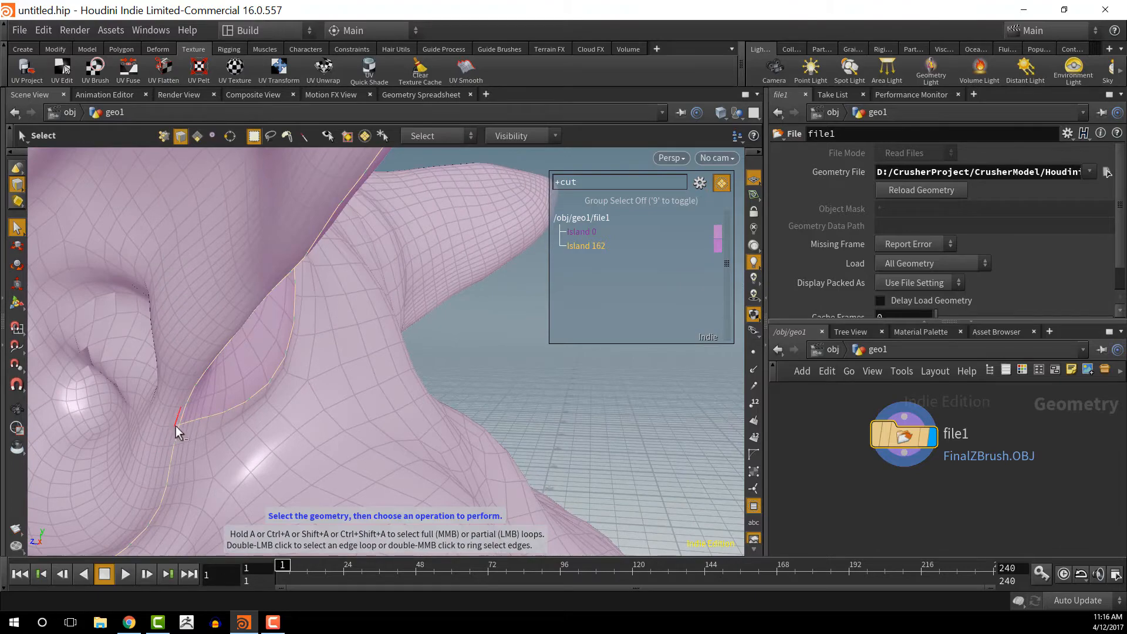
Step: Add edges running down in front of the left ear and under its lobe to the jaw seam, enclosing the inner ear
{"action": "key", "text": "space"}
{"action": "left_click_drag", "start_coordinate": [272, 440], "coordinate": [306, 305]}
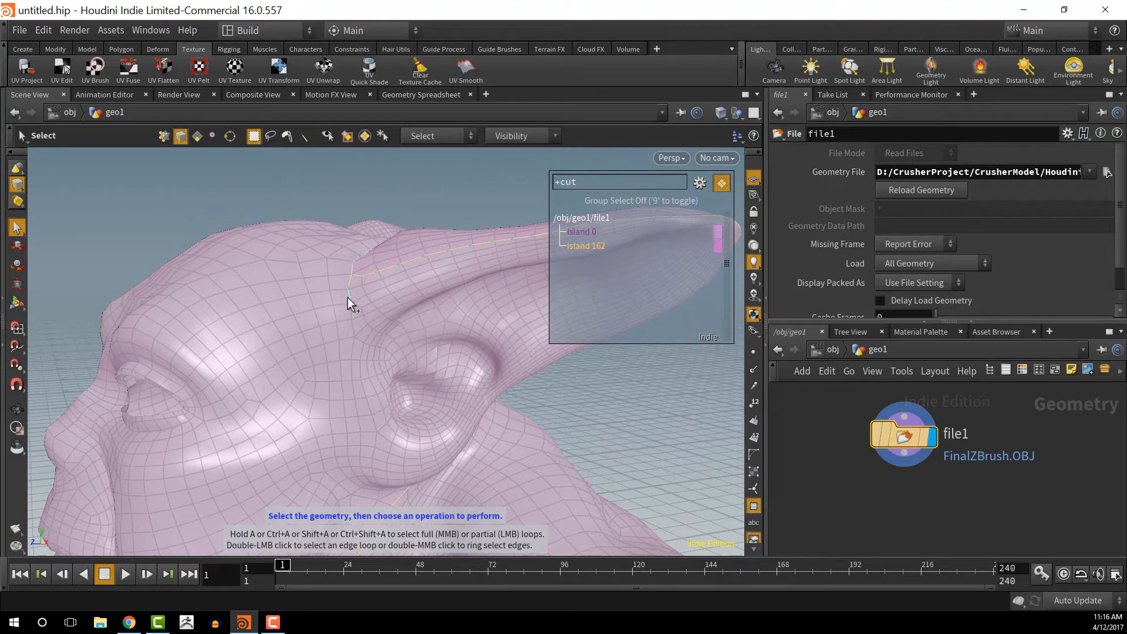
{"action": "double_click", "coordinate": [357, 403], "text": "shift"}
{"action": "key", "text": "ctrl+z"}
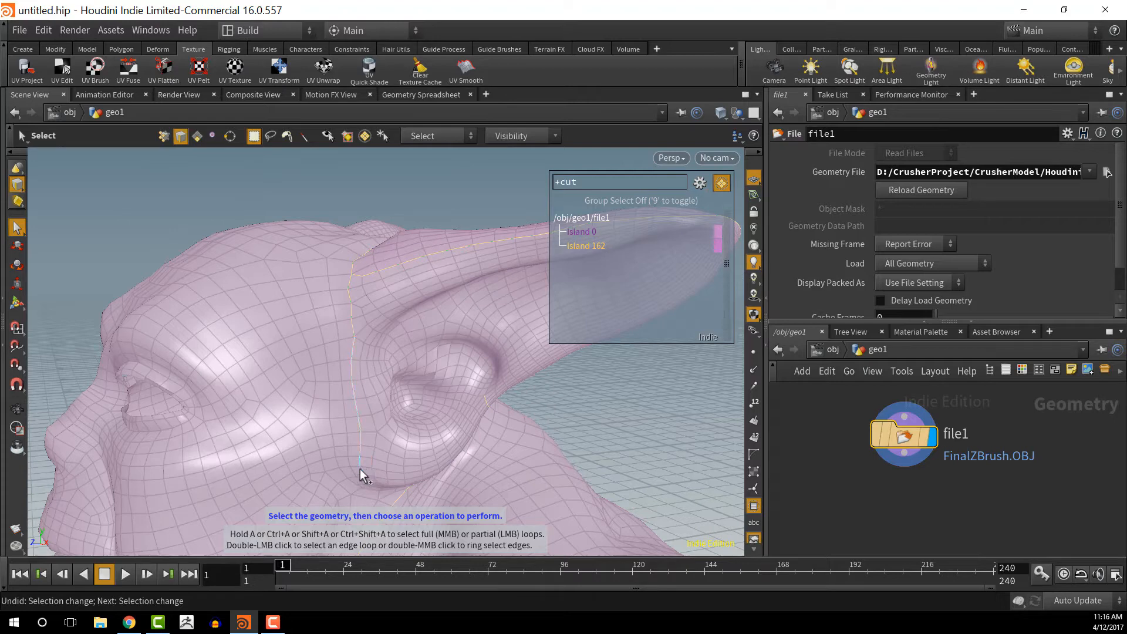
{"action": "left_click_drag", "start_coordinate": [442, 415], "coordinate": [407, 405], "text": "alt"}
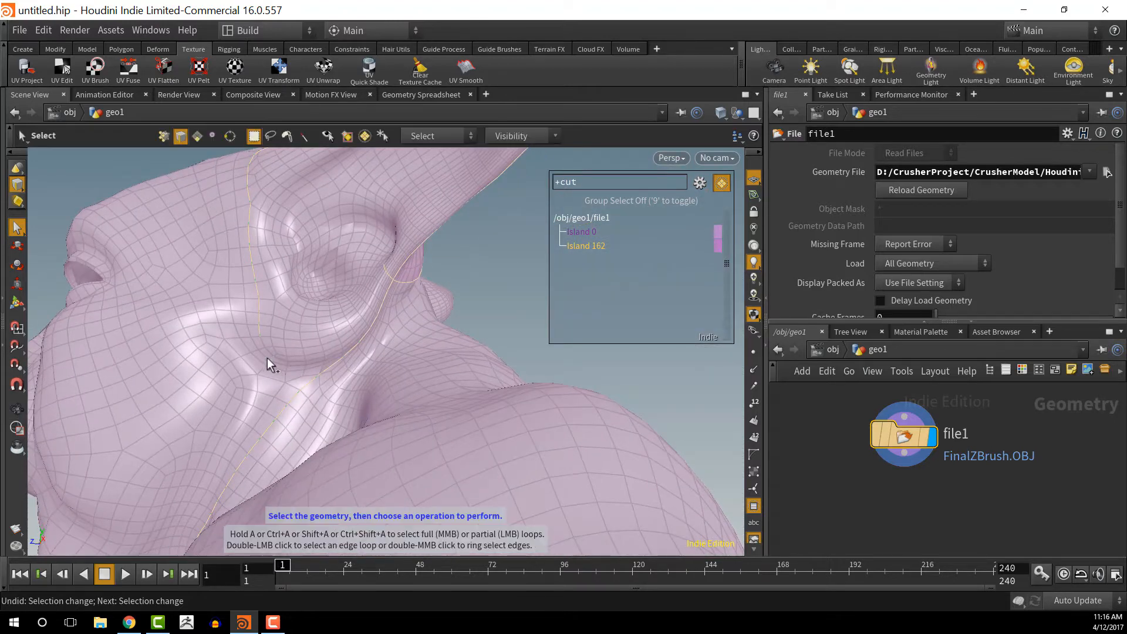
{"action": "left_click", "coordinate": [278, 374]}
{"action": "left_click", "coordinate": [296, 362]}
{"action": "left_click", "coordinate": [311, 374]}
Step: Add the edge loop running from under the jaw up behind the character's right ear
{"action": "key", "text": "space"}
{"action": "left_click_drag", "start_coordinate": [471, 284], "coordinate": [374, 344]}
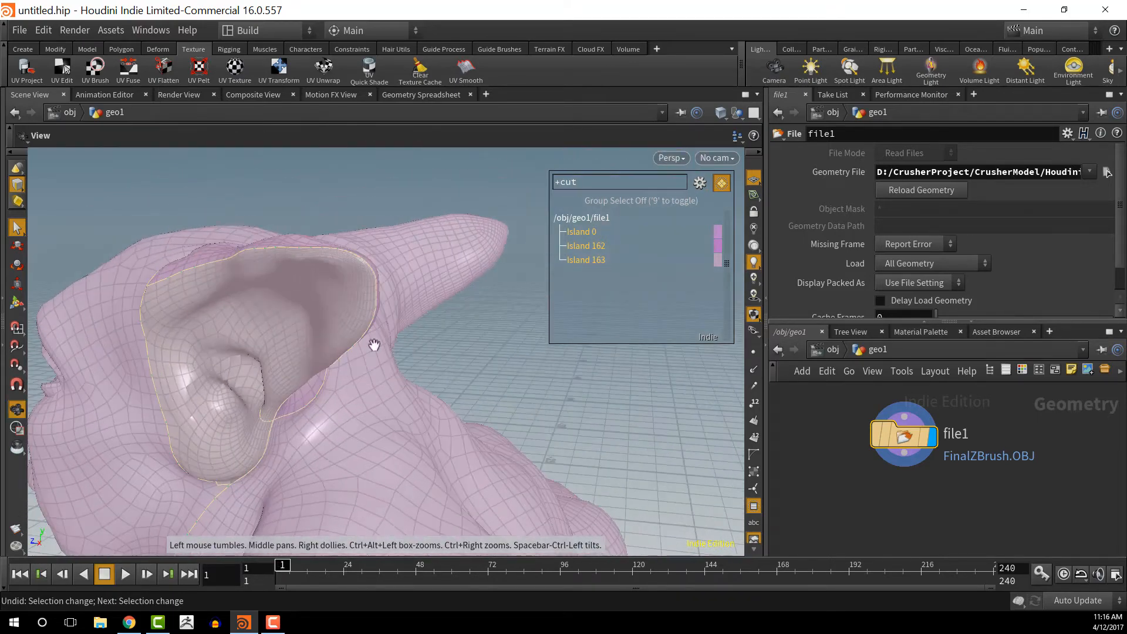
{"action": "scroll", "coordinate": [252, 376], "scroll_direction": "up", "scroll_amount": 8}
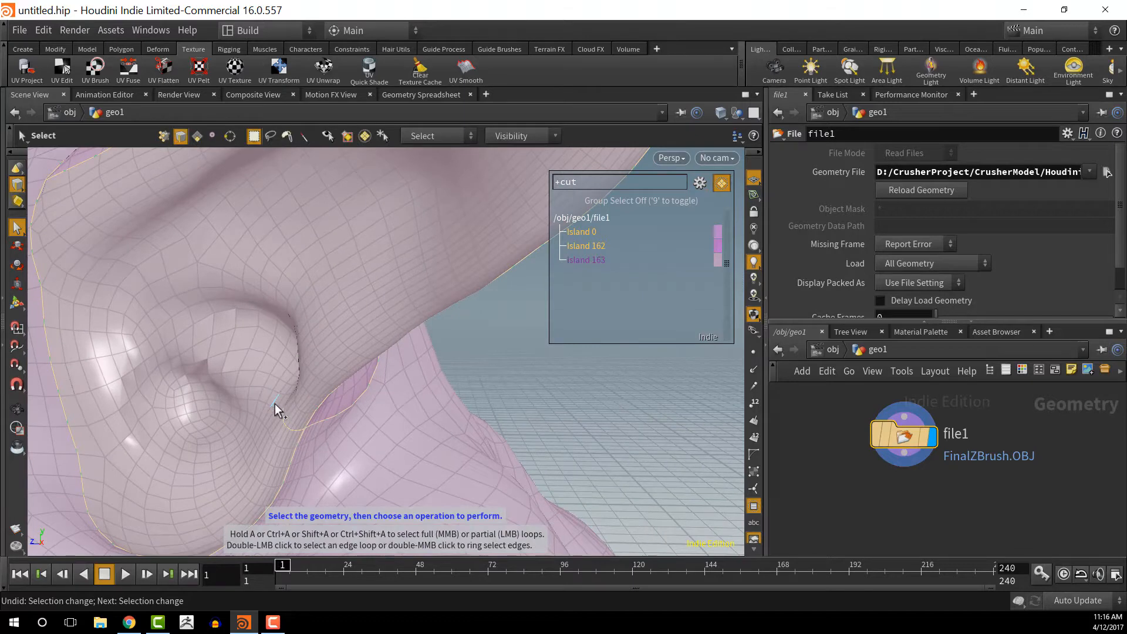
{"action": "mouse_move", "coordinate": [271, 390]}
{"action": "left_mouse_down"}
{"action": "mouse_move", "coordinate": [297, 441]}
{"action": "mouse_move", "coordinate": [292, 430]}
{"action": "mouse_move", "coordinate": [521, 417]}
{"action": "mouse_move", "coordinate": [631, 392]}
{"action": "mouse_move", "coordinate": [674, 411]}
{"action": "left_mouse_up"}
{"action": "key", "text": "Escape"}
{"action": "key", "text": "s"}
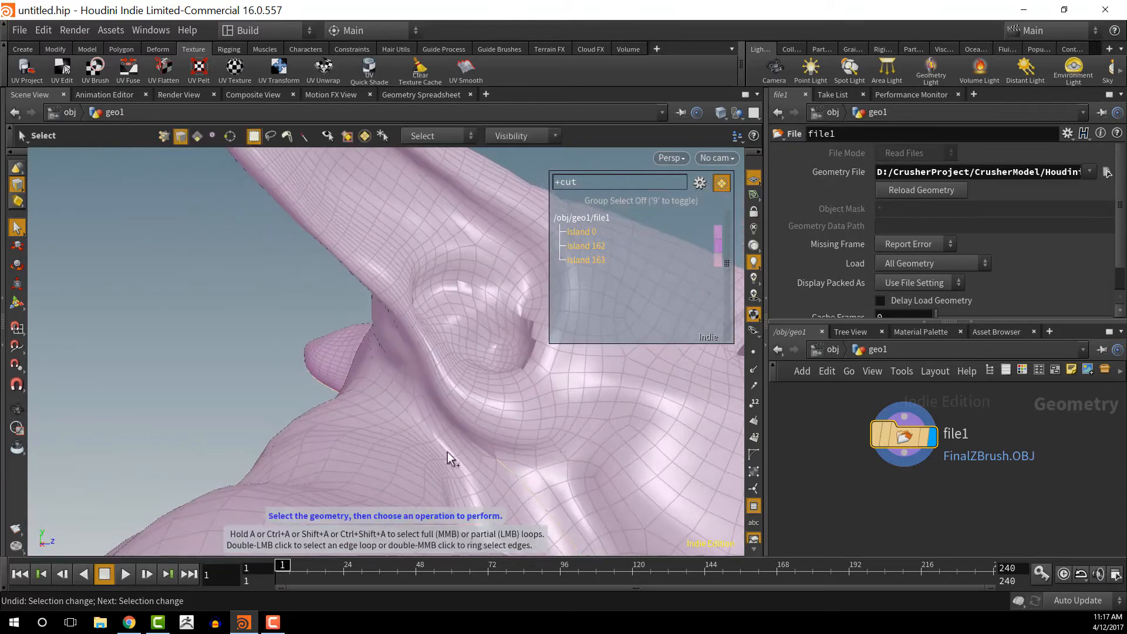
{"action": "double_click", "coordinate": [484, 452]}
Step: Add the edge loop around the back base of the right ear and clean up where it meets the rim seam
{"action": "key", "text": "Escape"}
{"action": "mouse_move", "coordinate": [417, 420]}
{"action": "left_mouse_down"}
{"action": "mouse_move", "coordinate": [513, 438]}
{"action": "mouse_move", "coordinate": [511, 470]}
{"action": "mouse_move", "coordinate": [515, 448]}
{"action": "mouse_move", "coordinate": [478, 443]}
{"action": "mouse_move", "coordinate": [481, 460]}
{"action": "mouse_move", "coordinate": [510, 452]}
{"action": "mouse_move", "coordinate": [429, 420]}
{"action": "left_mouse_up"}
{"action": "key", "text": "s"}
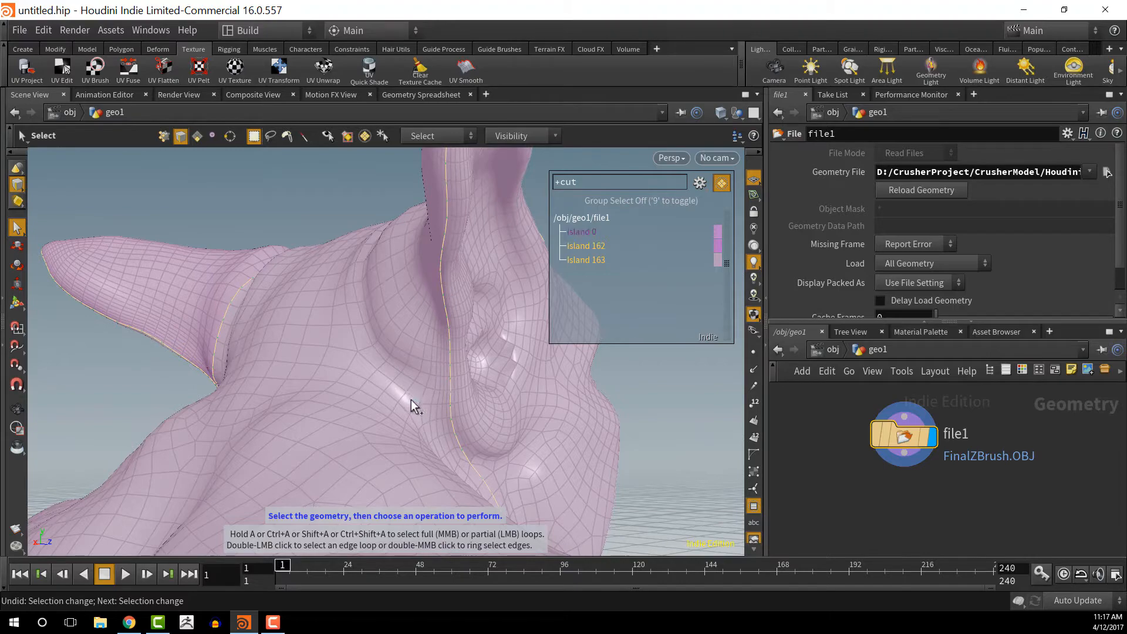
{"action": "left_click", "coordinate": [411, 401]}
{"action": "mouse_move", "coordinate": [435, 421]}
{"action": "left_mouse_down"}
{"action": "mouse_move", "coordinate": [423, 420]}
{"action": "mouse_move", "coordinate": [471, 435]}
{"action": "mouse_move", "coordinate": [463, 410]}
{"action": "mouse_move", "coordinate": [422, 411]}
{"action": "left_mouse_up"}
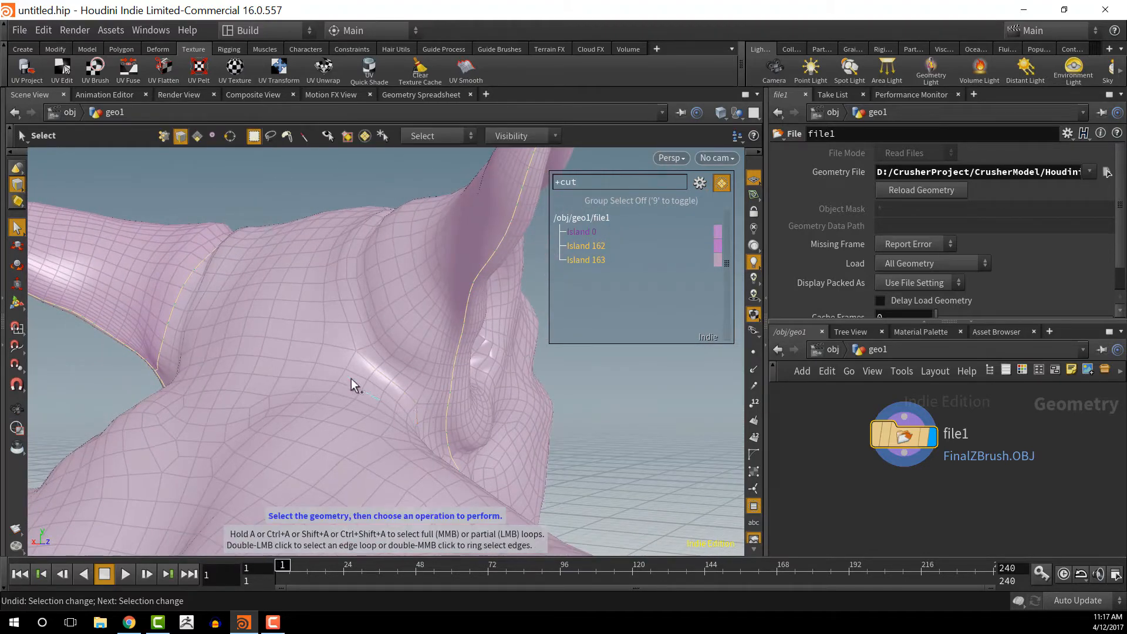
{"action": "left_click_drag", "start_coordinate": [365, 355], "coordinate": [413, 343]}
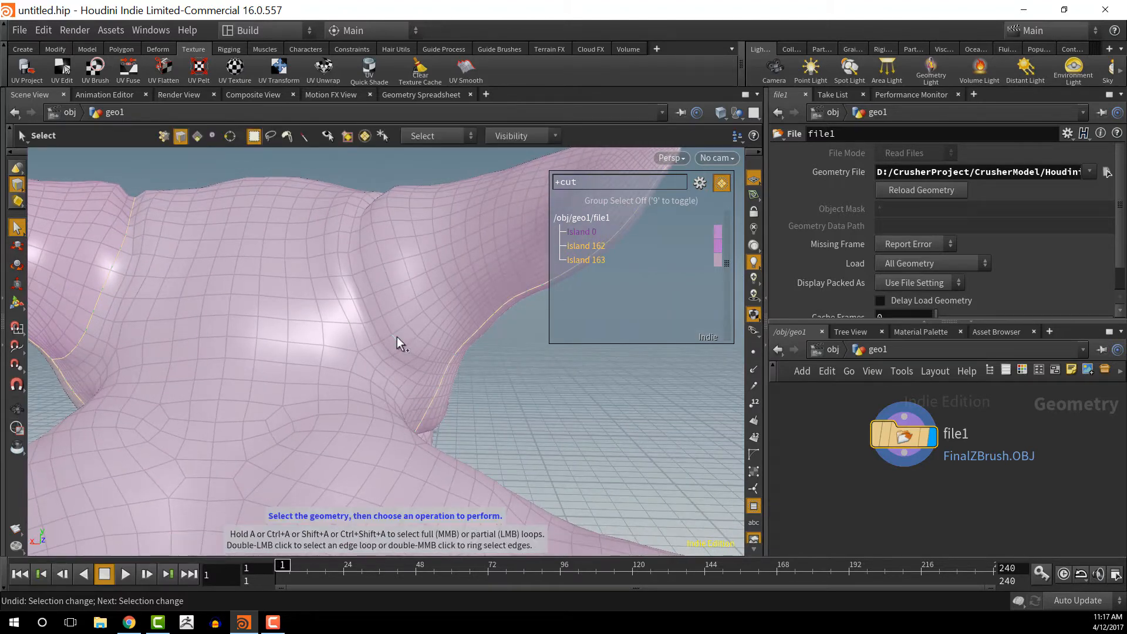
{"action": "double_click", "coordinate": [396, 336]}
{"action": "key", "text": "Escape"}
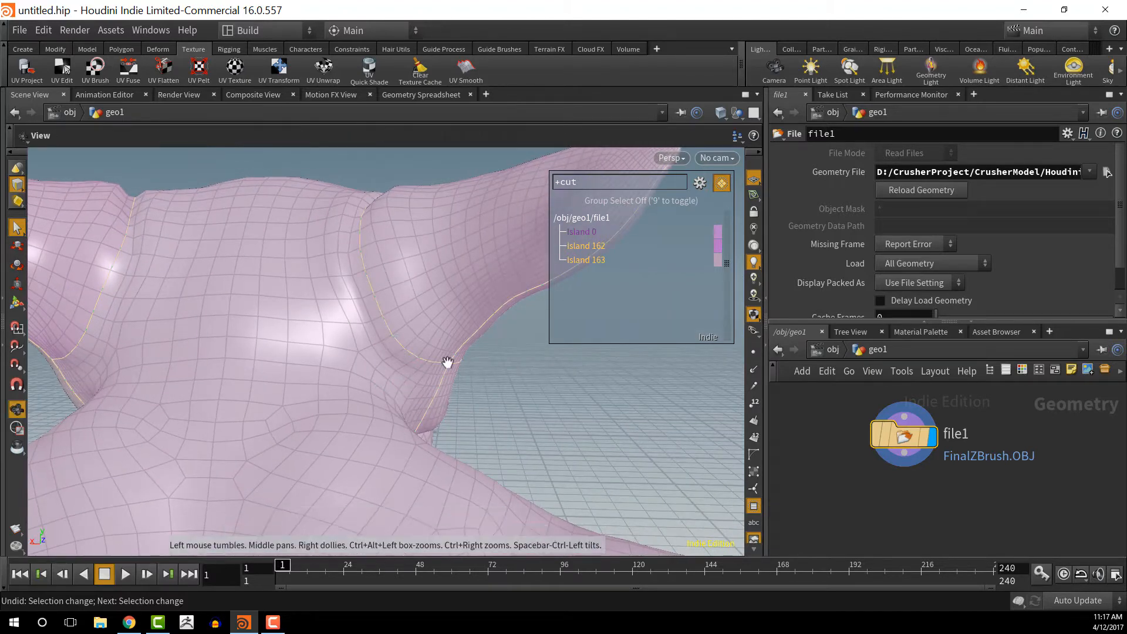
{"action": "left_click_drag", "start_coordinate": [451, 368], "coordinate": [437, 399]}
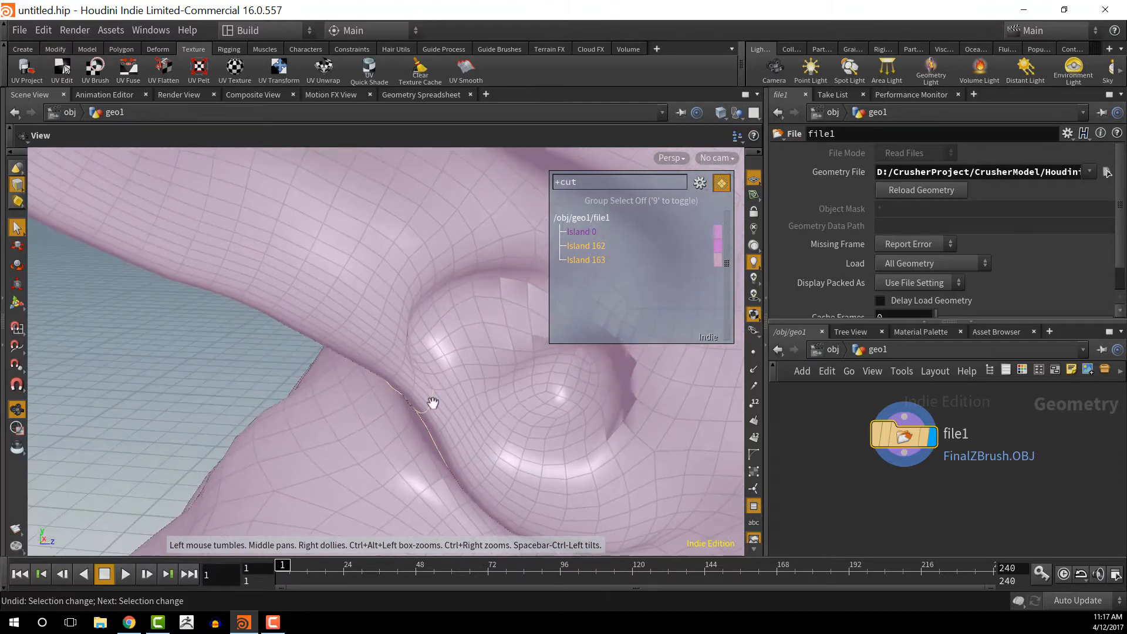
{"action": "key", "text": "s"}
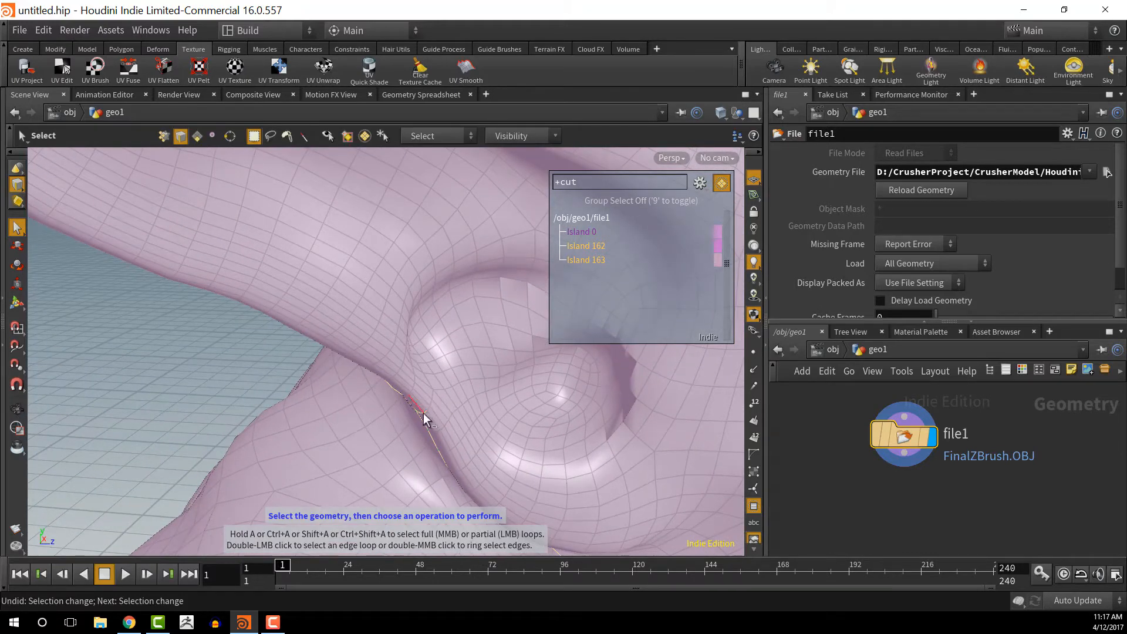
{"action": "left_click_drag", "start_coordinate": [442, 420], "coordinate": [472, 389]}
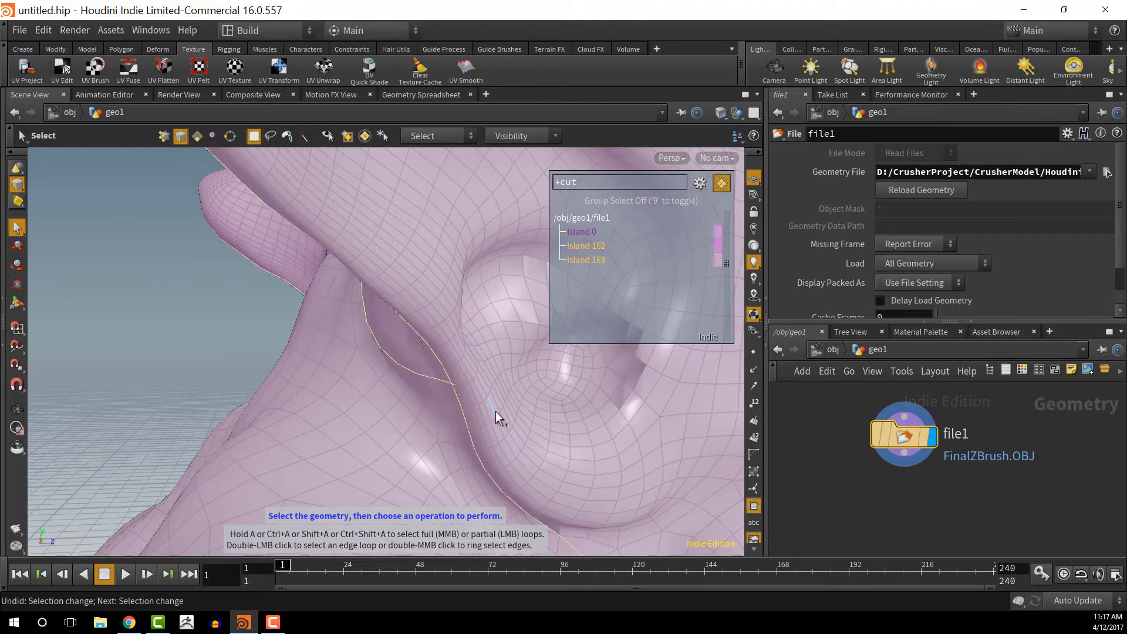
Step: Add the connecting edges at the top front of the right ear's base to close off the back of the ear
{"action": "left_click_drag", "start_coordinate": [496, 411], "coordinate": [488, 384], "text": "alt"}
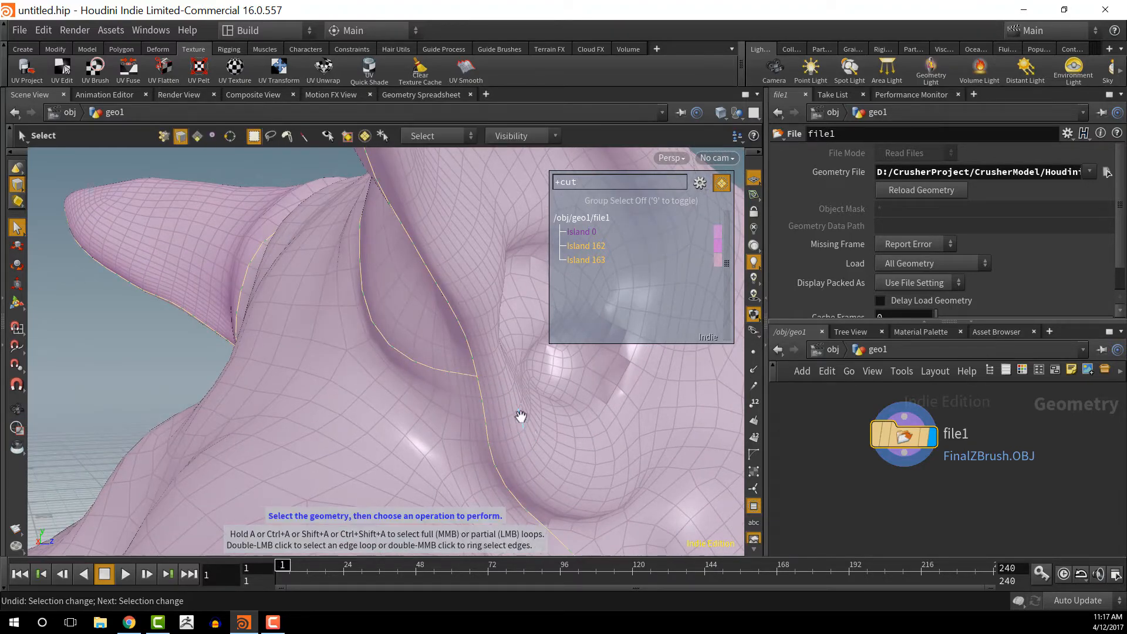
{"action": "left_click_drag", "start_coordinate": [521, 416], "coordinate": [497, 308], "text": "alt"}
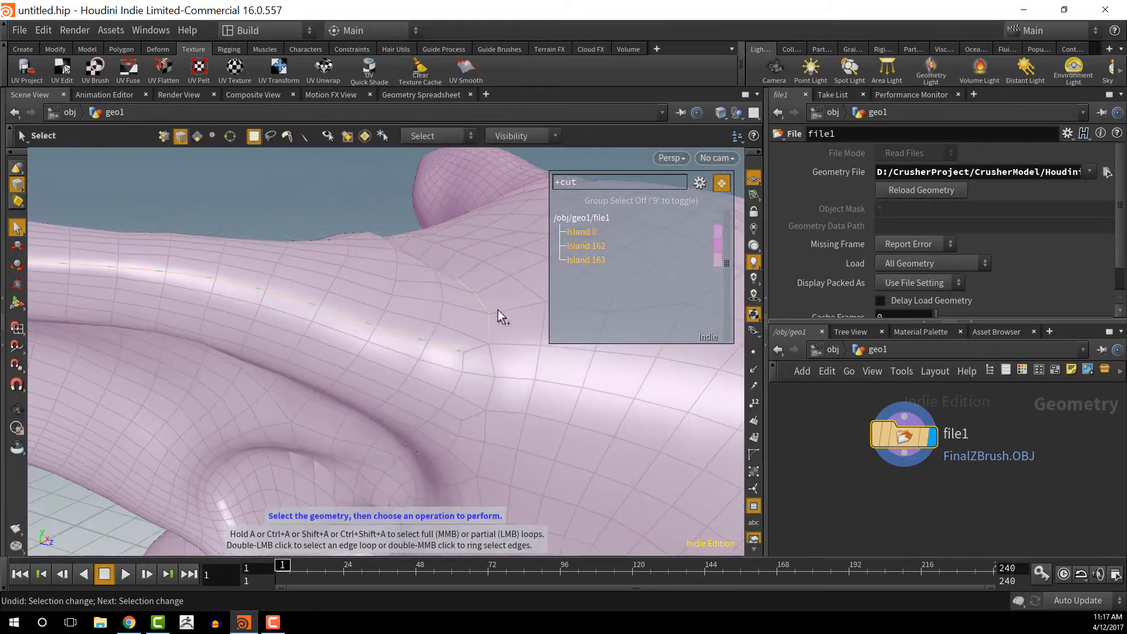
{"action": "left_click", "coordinate": [478, 346], "text": "shift"}
Step: Add edges running down in front of the right ear and under its lobe to the jaw seam, enclosing the inner ear
{"action": "left_click_drag", "start_coordinate": [484, 378], "coordinate": [459, 336], "text": "alt"}
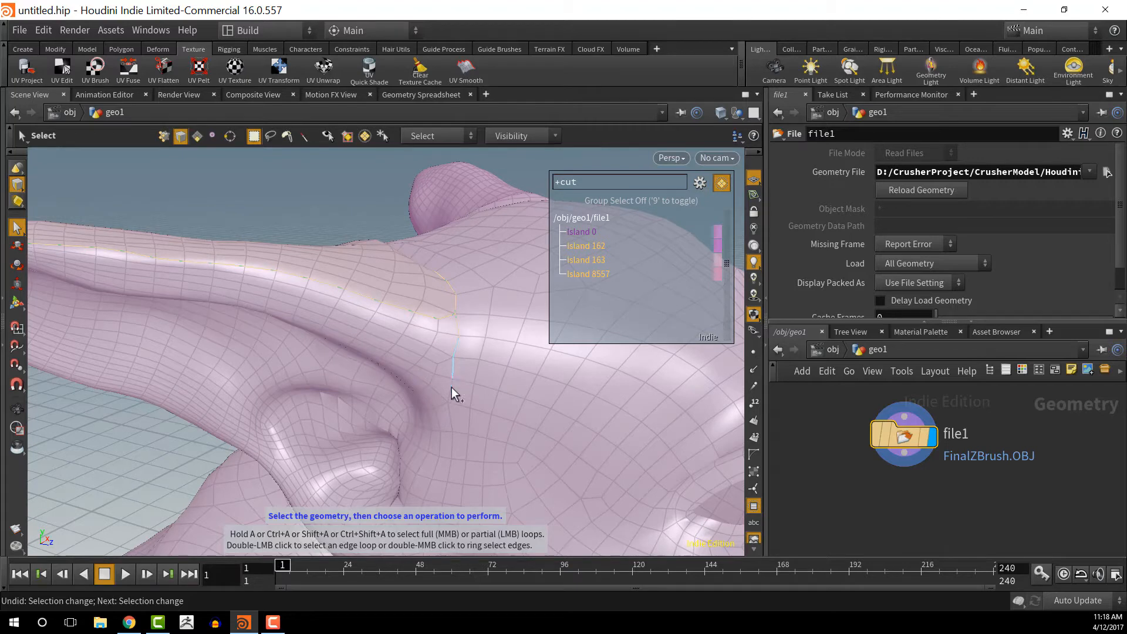
{"action": "left_click_drag", "start_coordinate": [504, 475], "coordinate": [433, 460], "text": "alt"}
{"action": "double_click", "coordinate": [446, 447]}
{"action": "left_click", "coordinate": [418, 458]}
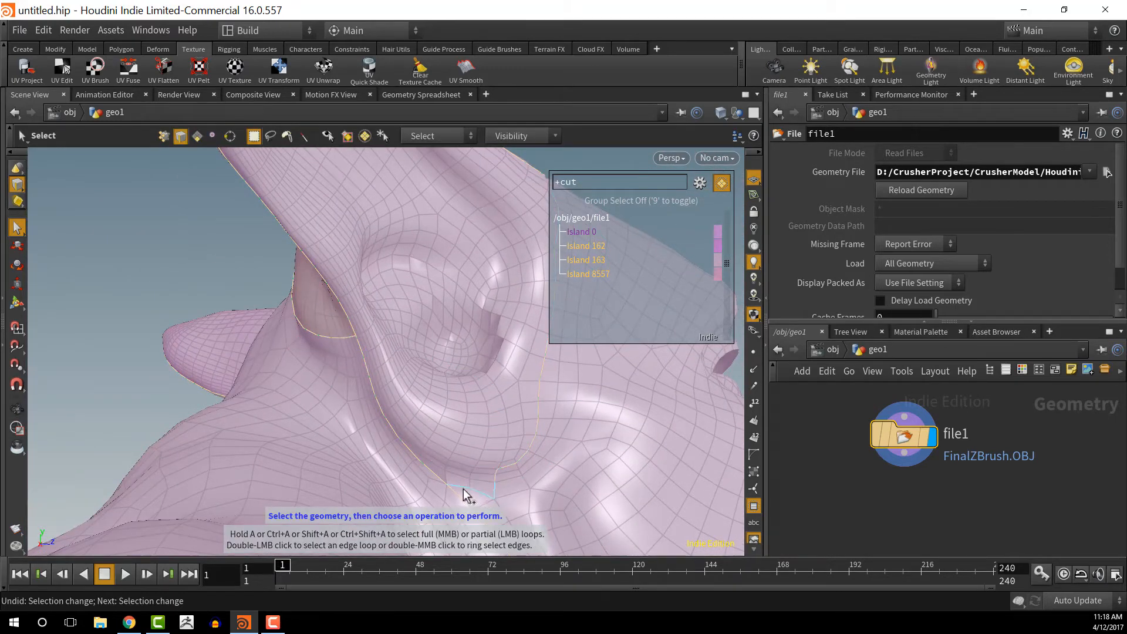
{"action": "left_click", "coordinate": [469, 496]}
Step: Add an edge path across the top of the forehead and connect it to the seams at the base of both ears
{"action": "left_click_drag", "start_coordinate": [506, 449], "coordinate": [305, 434]}
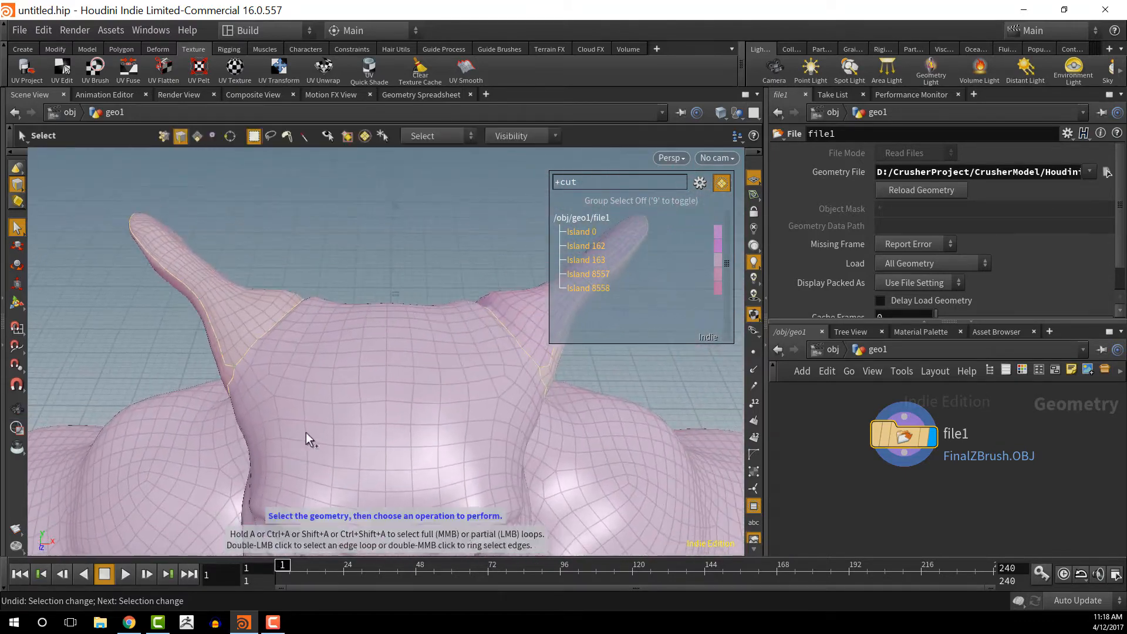
{"action": "left_click", "coordinate": [323, 404]}
{"action": "left_click_drag", "start_coordinate": [373, 446], "coordinate": [374, 421]}
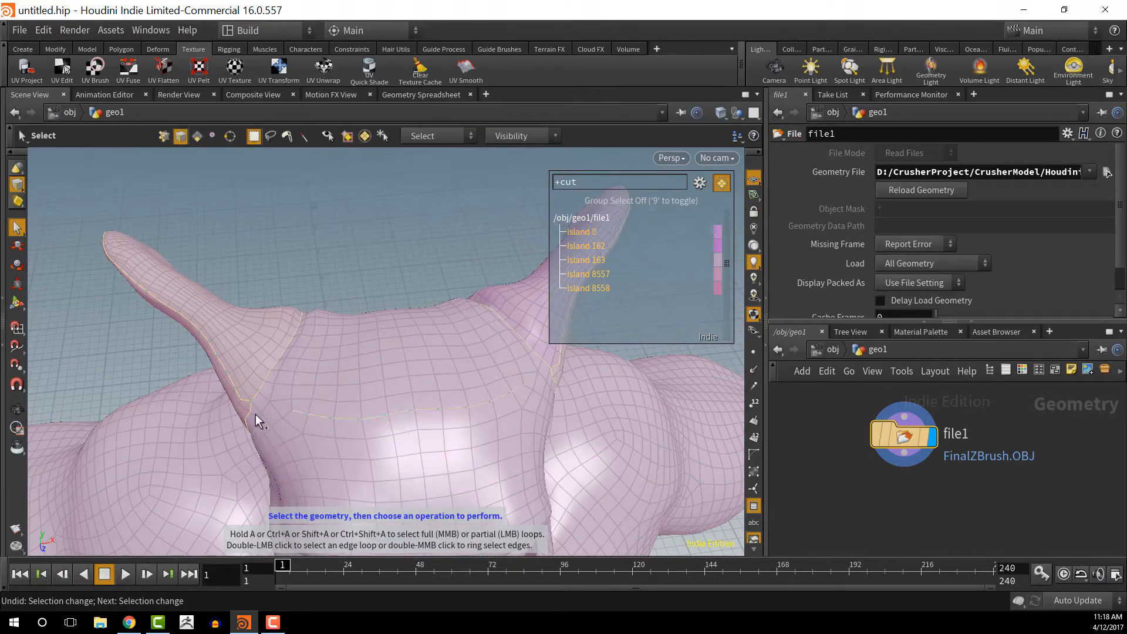
{"action": "left_click_drag", "start_coordinate": [255, 414], "coordinate": [359, 428]}
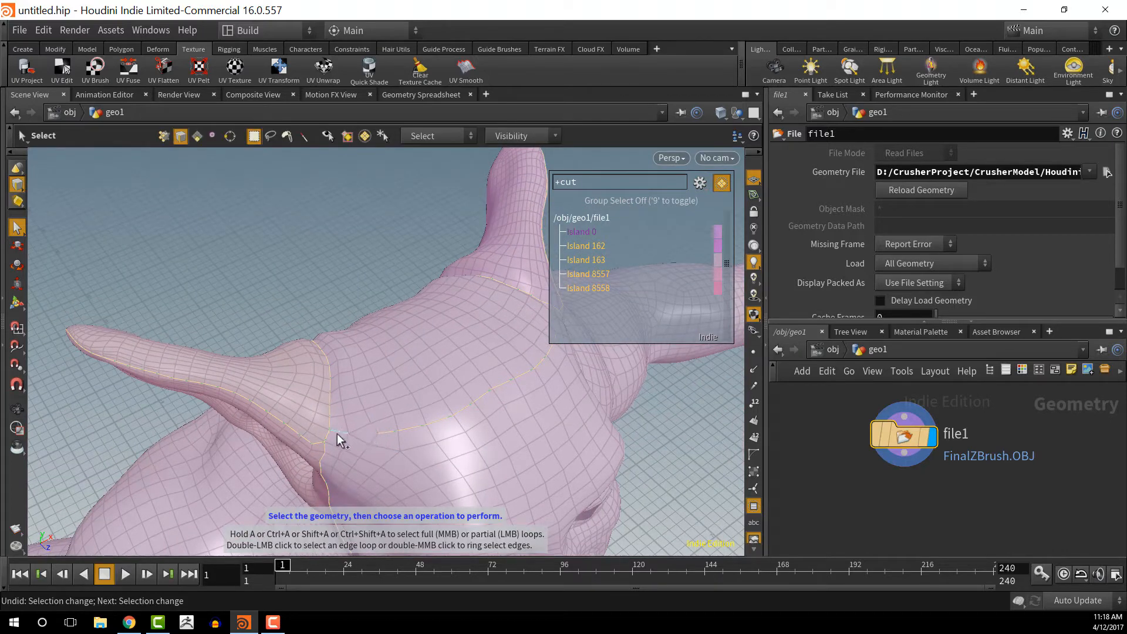
{"action": "mouse_move", "coordinate": [372, 431]}
{"action": "left_mouse_down"}
{"action": "mouse_move", "coordinate": [440, 456]}
{"action": "mouse_move", "coordinate": [259, 435]}
{"action": "mouse_move", "coordinate": [374, 424]}
{"action": "left_mouse_up"}
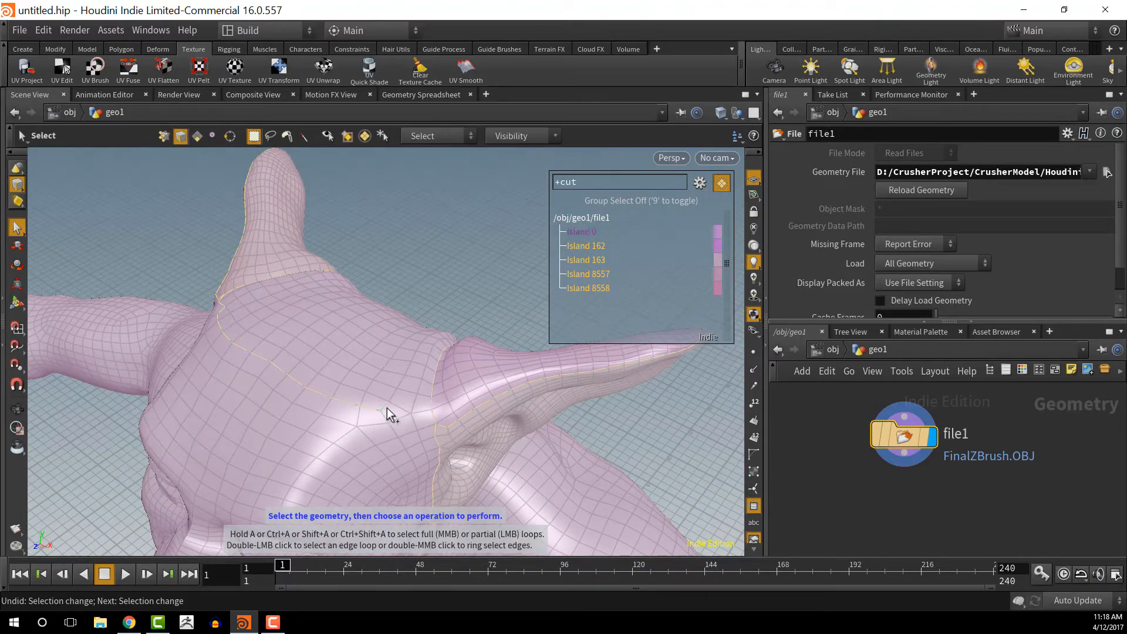
{"action": "left_click", "coordinate": [424, 412], "text": "shift"}
Step: Try to select the edges along the outer border of the upper lip from one mouth corner to the other
{"action": "left_click_drag", "start_coordinate": [312, 448], "coordinate": [390, 341]}
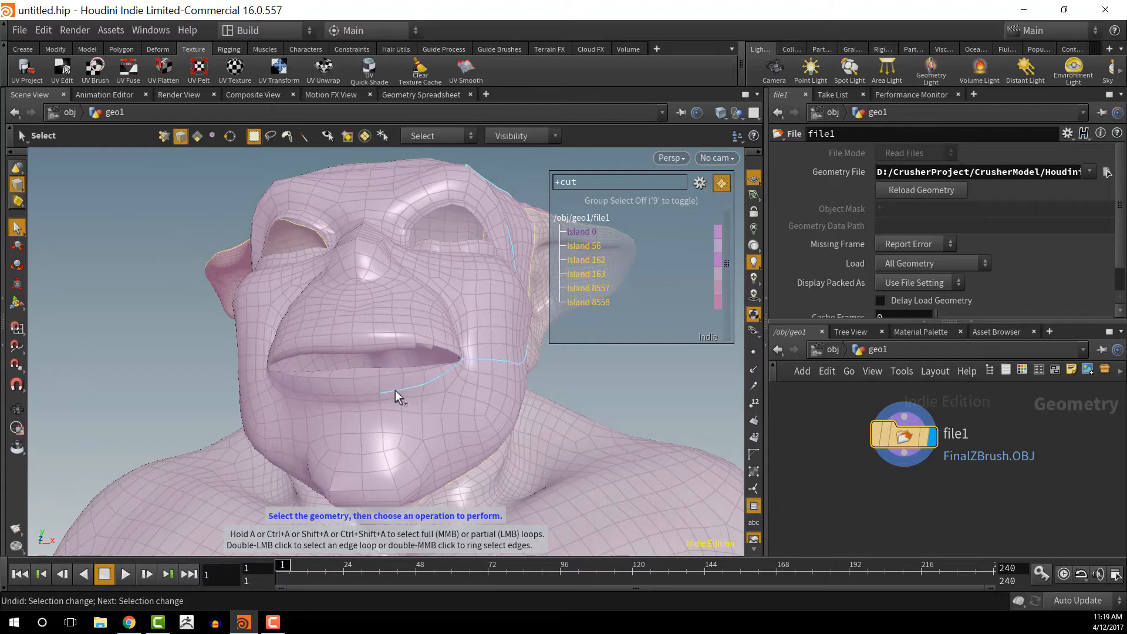
{"action": "key", "text": "space"}
{"action": "right_click_drag", "start_coordinate": [446, 394], "coordinate": [428, 395]}
{"action": "left_click_drag", "start_coordinate": [428, 395], "coordinate": [398, 414]}
{"action": "key", "text": "space"}
{"action": "scroll", "coordinate": [415, 394], "scroll_direction": "up", "scroll_amount": 3}
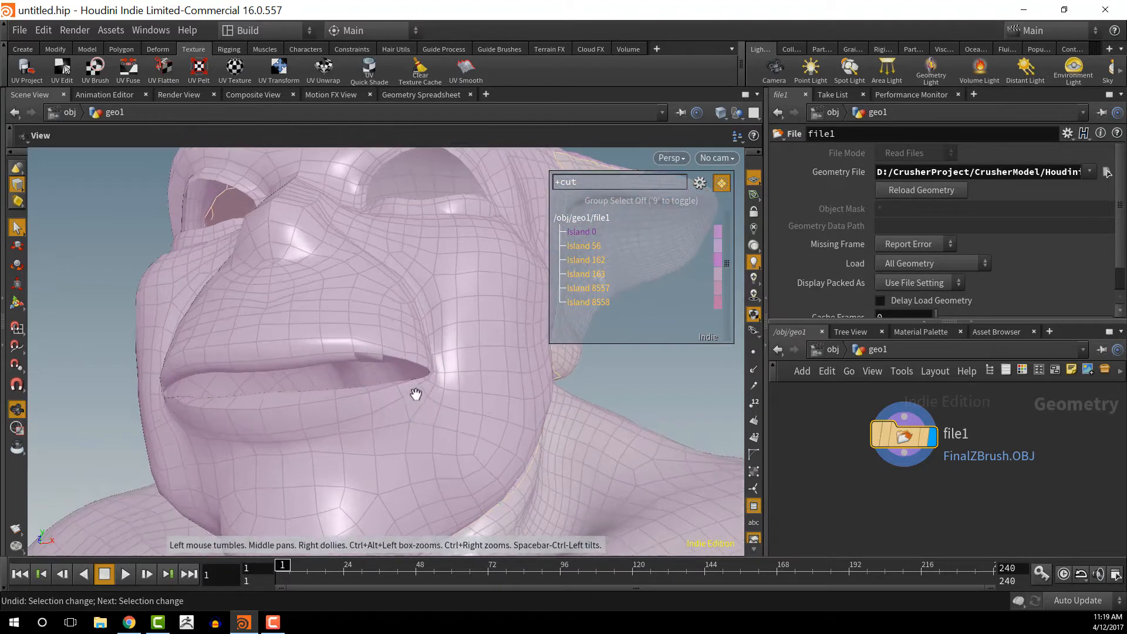
{"action": "left_click_drag", "start_coordinate": [365, 400], "coordinate": [317, 410]}
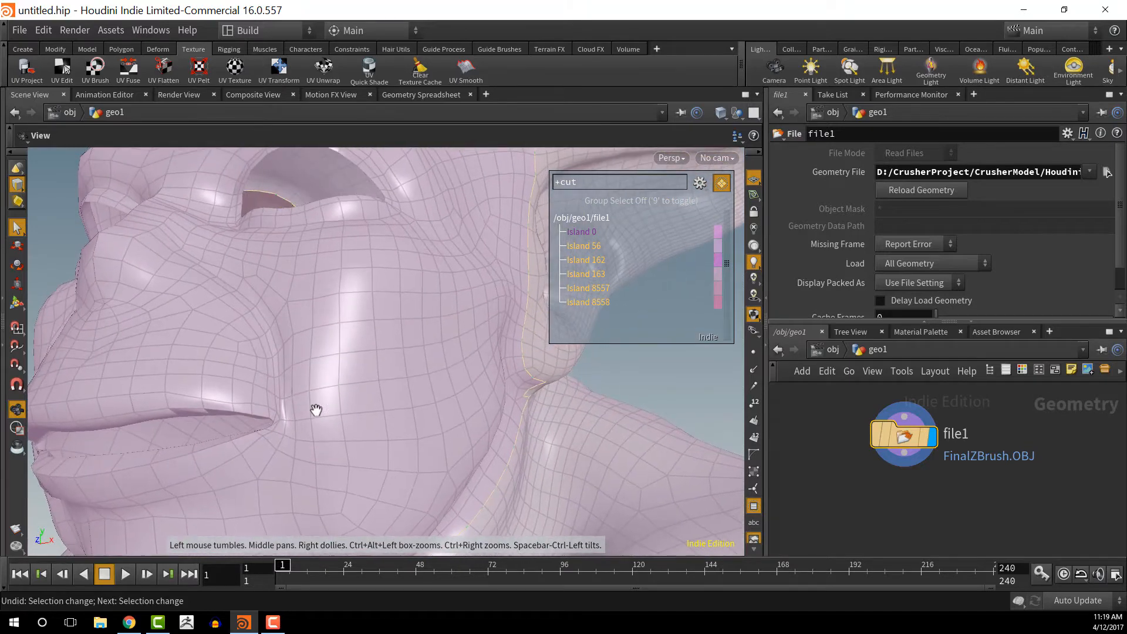
{"action": "key", "text": "shift+a"}
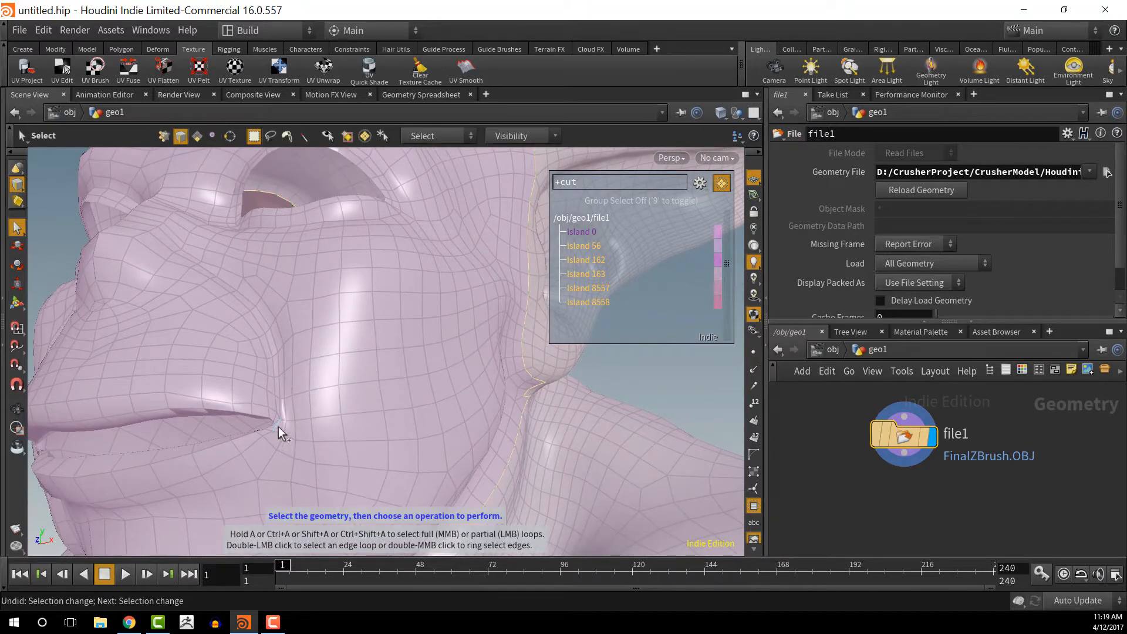
{"action": "key", "text": "space"}
{"action": "scroll", "coordinate": [278, 426], "scroll_direction": "up", "scroll_amount": 2}
{"action": "middle_click_drag", "start_coordinate": [278, 425], "coordinate": [347, 446]}
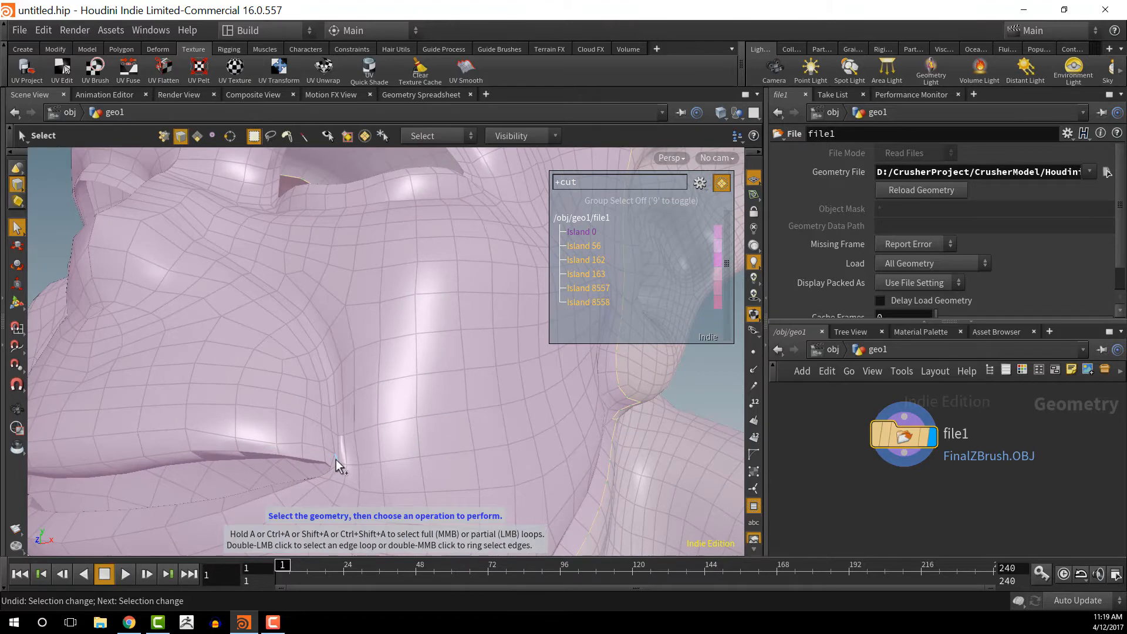
{"action": "key", "text": "space"}
{"action": "left_click_drag", "start_coordinate": [340, 461], "coordinate": [500, 439]}
{"action": "key", "text": "space"}
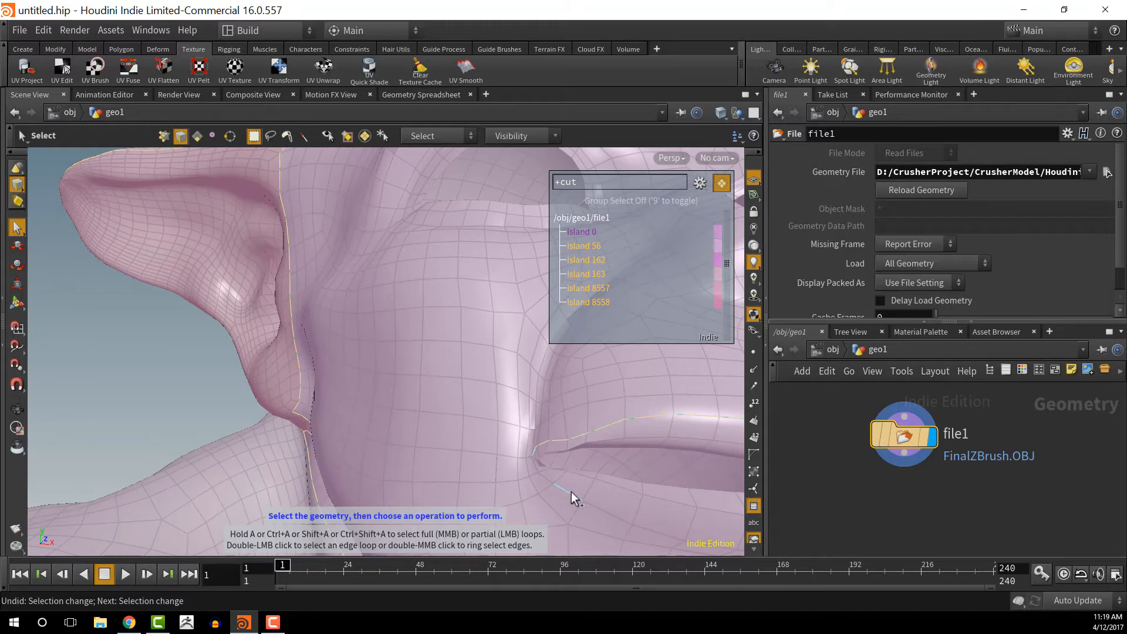
Step: Try to continue the lip seam around the mouth corner and along the outer border of the lower lip
{"action": "key", "text": "space"}
{"action": "mouse_move", "coordinate": [536, 473]}
{"action": "left_mouse_down"}
{"action": "mouse_move", "coordinate": [521, 483]}
{"action": "mouse_move", "coordinate": [614, 438]}
{"action": "mouse_move", "coordinate": [538, 453]}
{"action": "left_mouse_up"}
{"action": "key", "text": "space"}
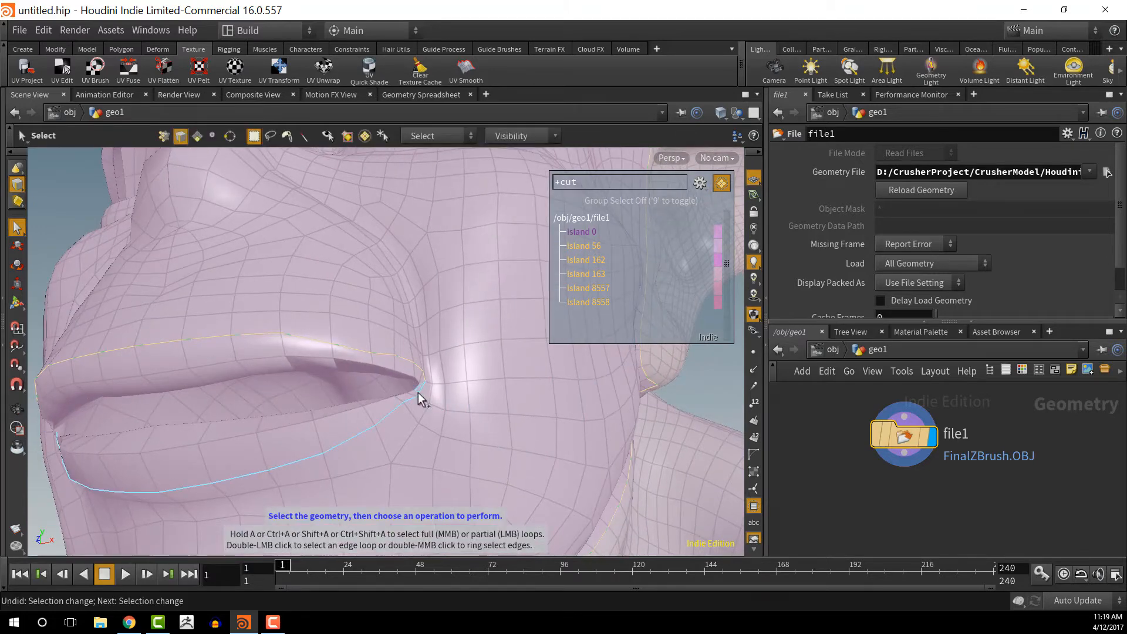
{"action": "middle_click", "coordinate": [420, 392], "text": "shift"}
{"action": "key", "text": "space"}
{"action": "left_click_drag", "start_coordinate": [473, 499], "coordinate": [525, 498]}
{"action": "left_click_drag", "start_coordinate": [449, 405], "coordinate": [430, 451]}
Step: Undo the edge selections made around the outer borders of the lips
{"action": "left_click_drag", "start_coordinate": [278, 462], "coordinate": [340, 408]}
{"action": "key", "text": "ctrl+z"}
{"action": "key", "text": "ctrl+z"}
{"action": "key", "text": "ctrl+z"}
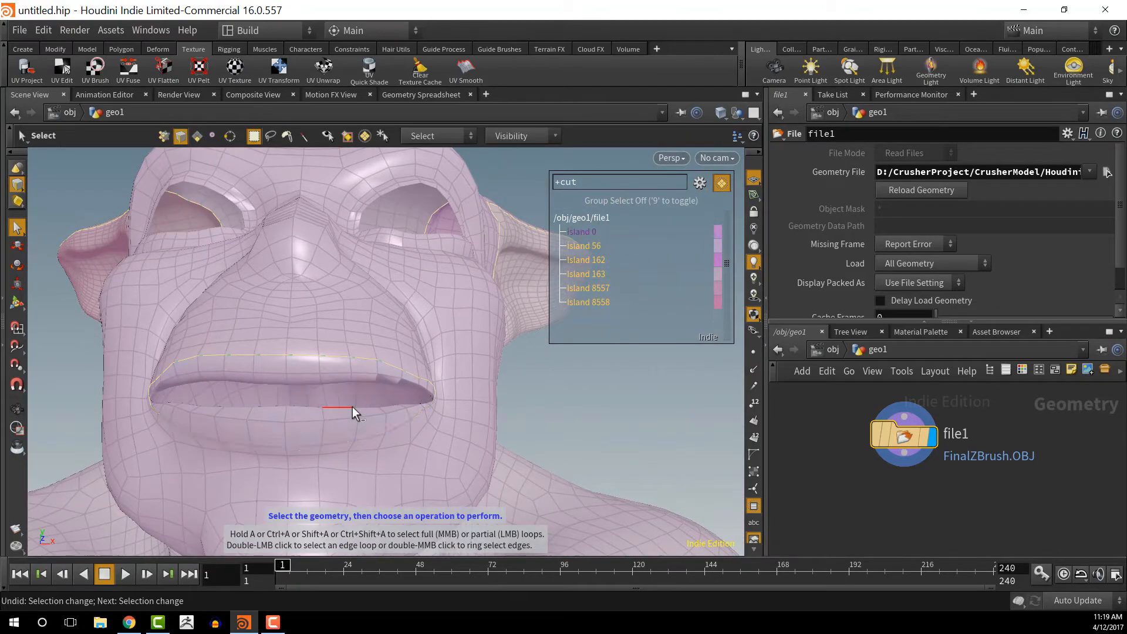
Step: Add edges along the inner rim of the upper lip toward the character's right mouth corner
{"action": "key", "text": "space"}
{"action": "left_click_drag", "start_coordinate": [370, 388], "coordinate": [314, 394]}
{"action": "key", "text": "space"}
{"action": "scroll", "coordinate": [314, 394], "scroll_direction": "up", "scroll_amount": 3}
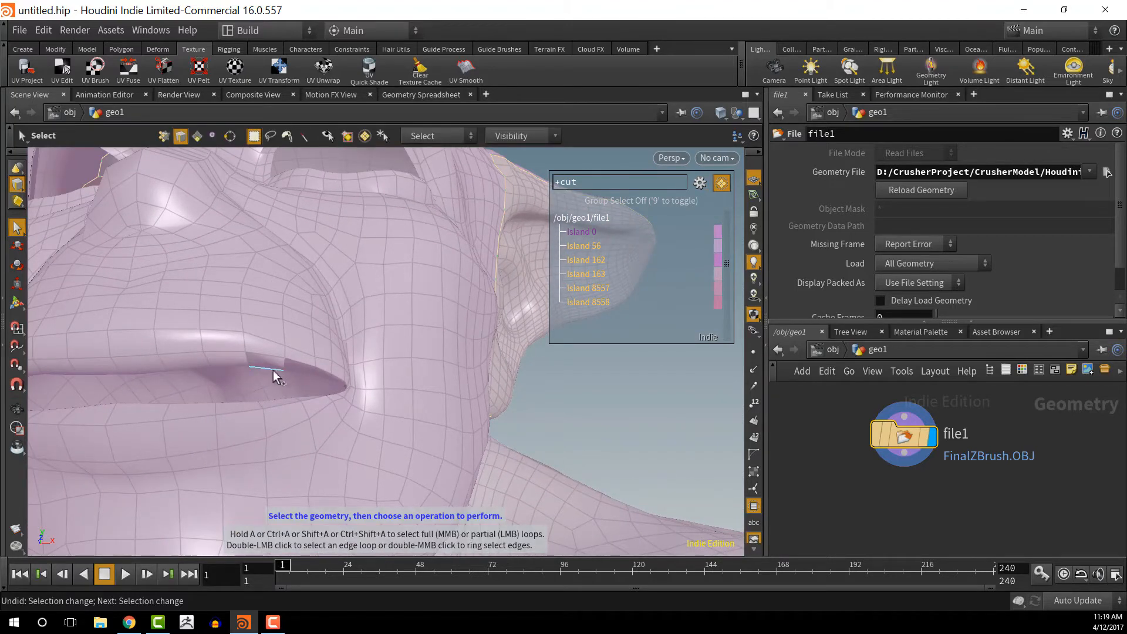
{"action": "key", "text": "space"}
{"action": "middle_click_drag", "start_coordinate": [297, 390], "coordinate": [597, 407]}
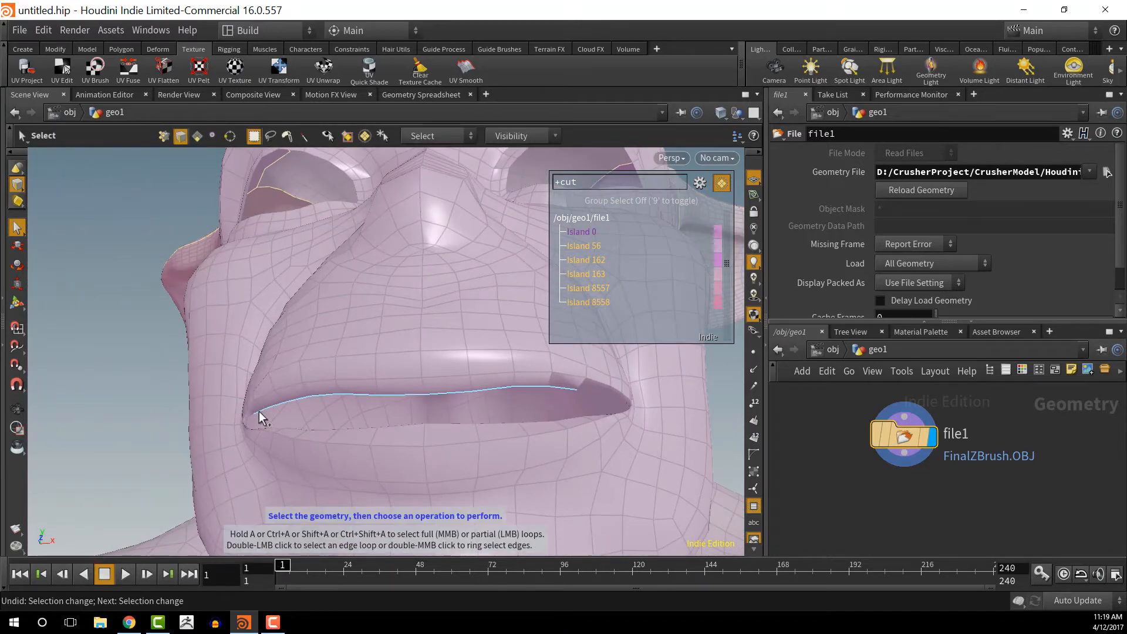
Step: Continue the inner mouth seam around the right mouth corner and onto the inner rim of the lower lip
{"action": "key", "text": "space"}
{"action": "left_click_drag", "start_coordinate": [246, 432], "coordinate": [251, 481]}
{"action": "middle_click_drag", "start_coordinate": [252, 482], "coordinate": [234, 219]}
{"action": "left_click_drag", "start_coordinate": [265, 363], "coordinate": [264, 385]}
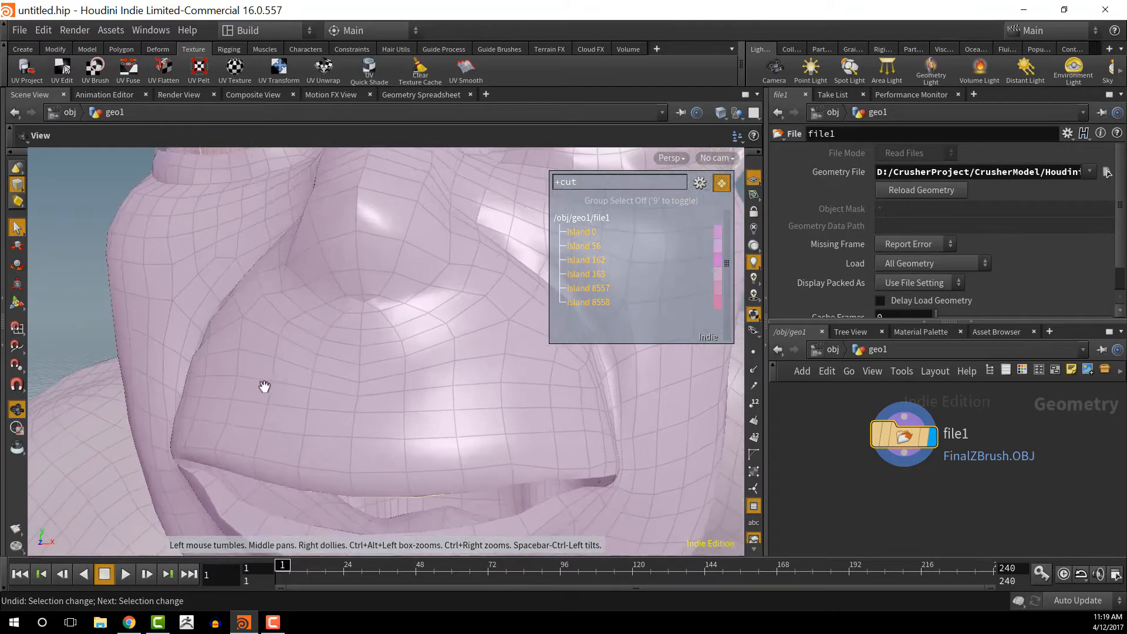
{"action": "middle_click_drag", "start_coordinate": [264, 385], "coordinate": [269, 266]}
{"action": "left_click_drag", "start_coordinate": [269, 266], "coordinate": [268, 272]}
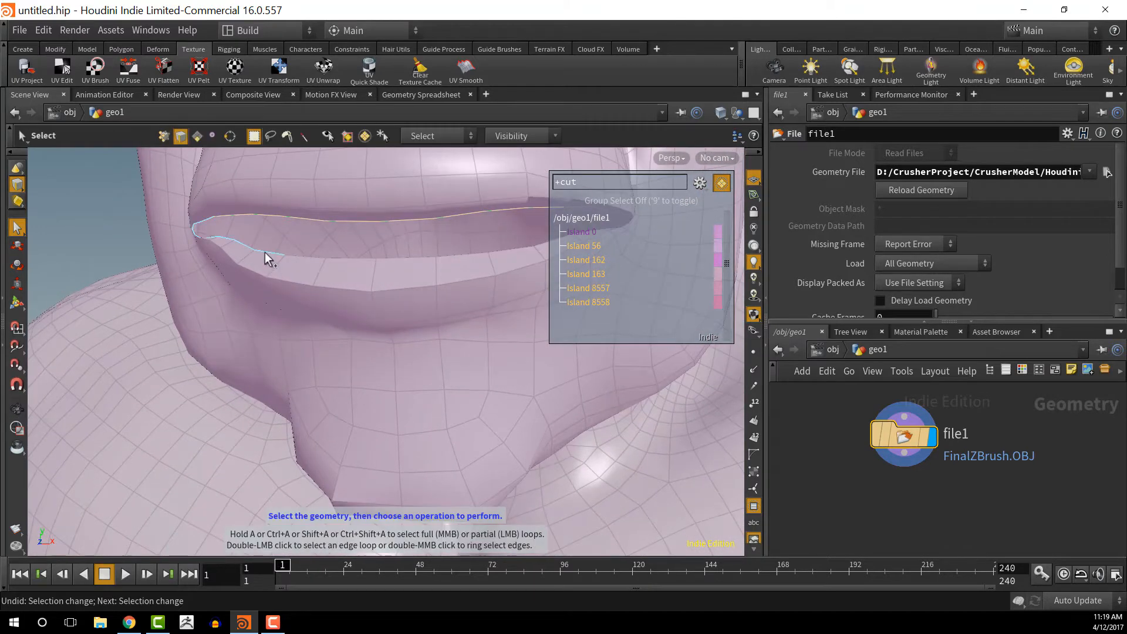
{"action": "left_click", "coordinate": [266, 252], "text": "shift"}
Step: Extend the seam along the lower lip's inner rim and around the left mouth corner to close off the mouth interior
{"action": "key", "text": "space"}
{"action": "middle_click_drag", "start_coordinate": [473, 280], "coordinate": [302, 318]}
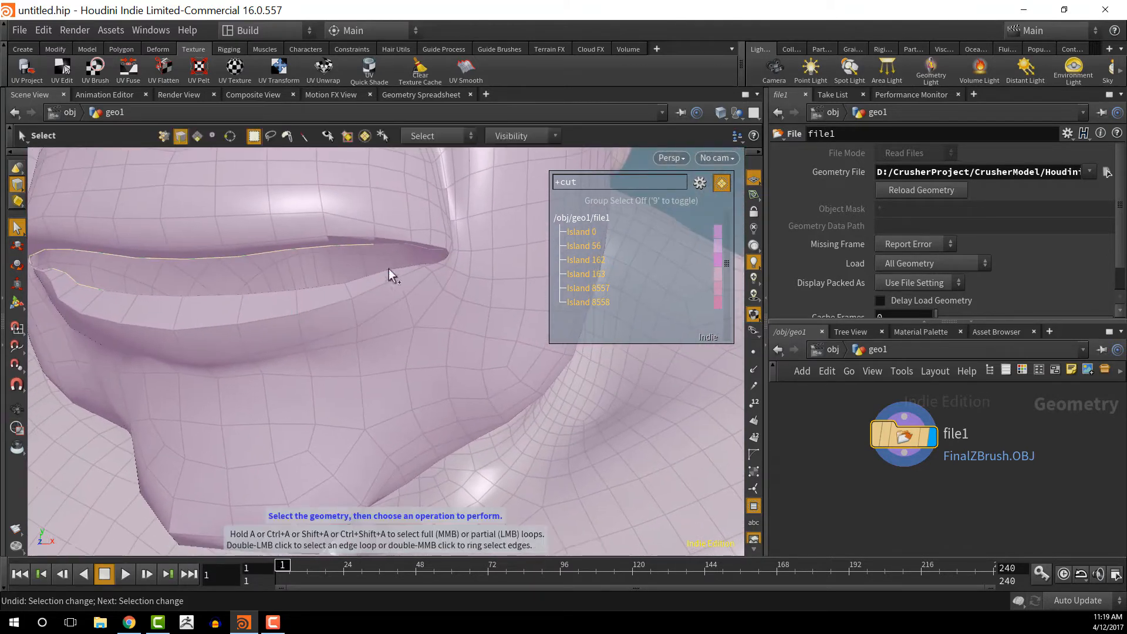
{"action": "key", "text": "space"}
{"action": "left_click_drag", "start_coordinate": [360, 292], "coordinate": [369, 295]}
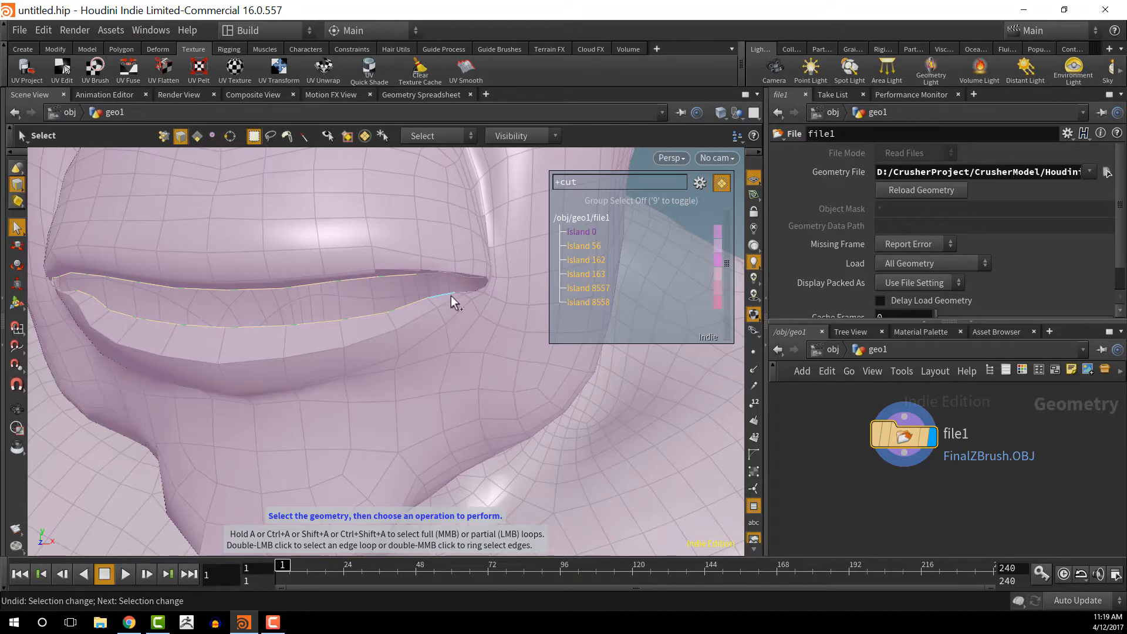
{"action": "left_click_drag", "start_coordinate": [445, 276], "coordinate": [408, 255]}
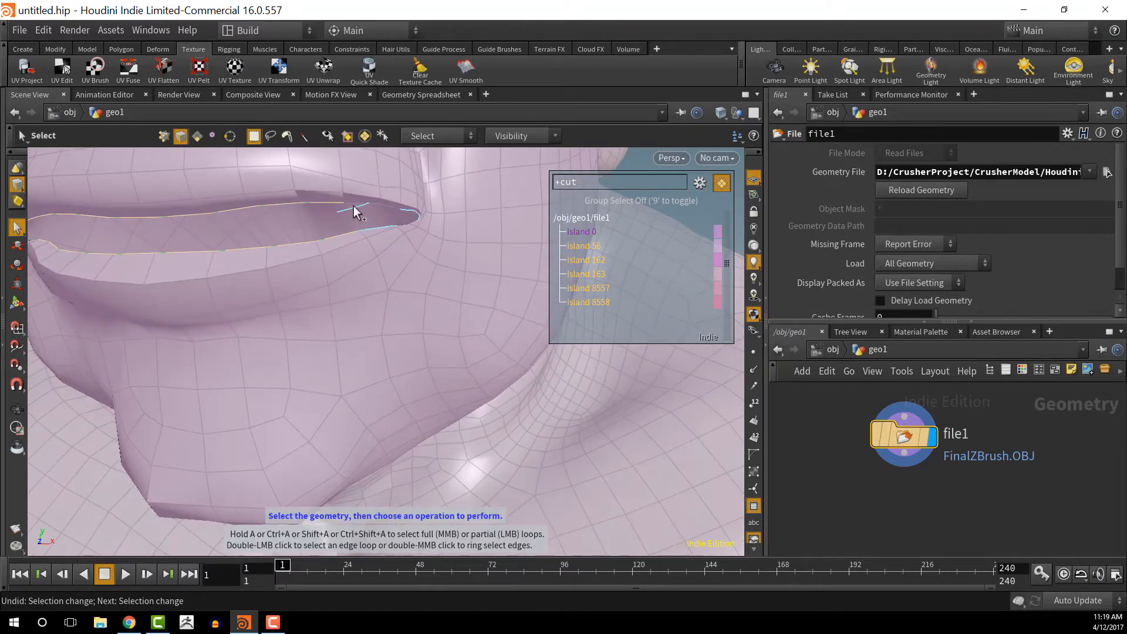
Step: Examine the underside of the jaw, the neck and the forehead for further seam placement
{"action": "key", "text": "space"}
{"action": "left_click_drag", "start_coordinate": [335, 285], "coordinate": [161, 422]}
{"action": "left_click_drag", "start_coordinate": [220, 309], "coordinate": [245, 274]}
{"action": "left_click_drag", "start_coordinate": [187, 381], "coordinate": [297, 319]}
{"action": "scroll", "coordinate": [305, 419], "scroll_direction": "down", "scroll_amount": 10}
{"action": "scroll", "coordinate": [273, 439], "scroll_direction": "down", "scroll_amount": 3}
{"action": "key", "text": "s"}
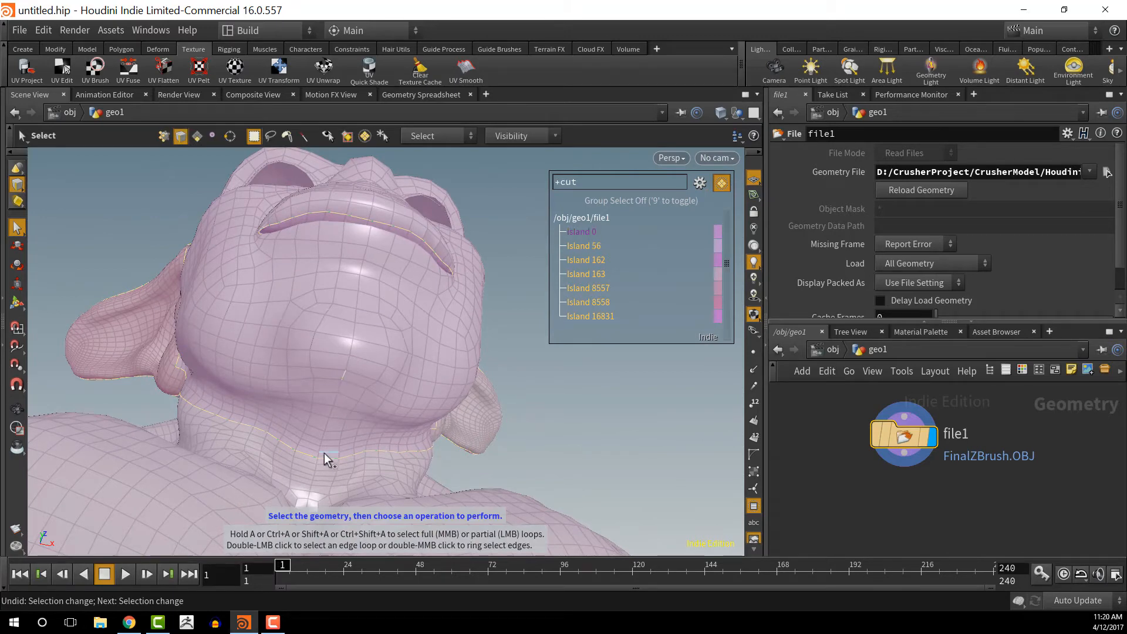
{"action": "key", "text": "a"}
{"action": "key", "text": "Escape"}
{"action": "left_click_drag", "start_coordinate": [368, 405], "coordinate": [377, 381]}
{"action": "key", "text": "s"}
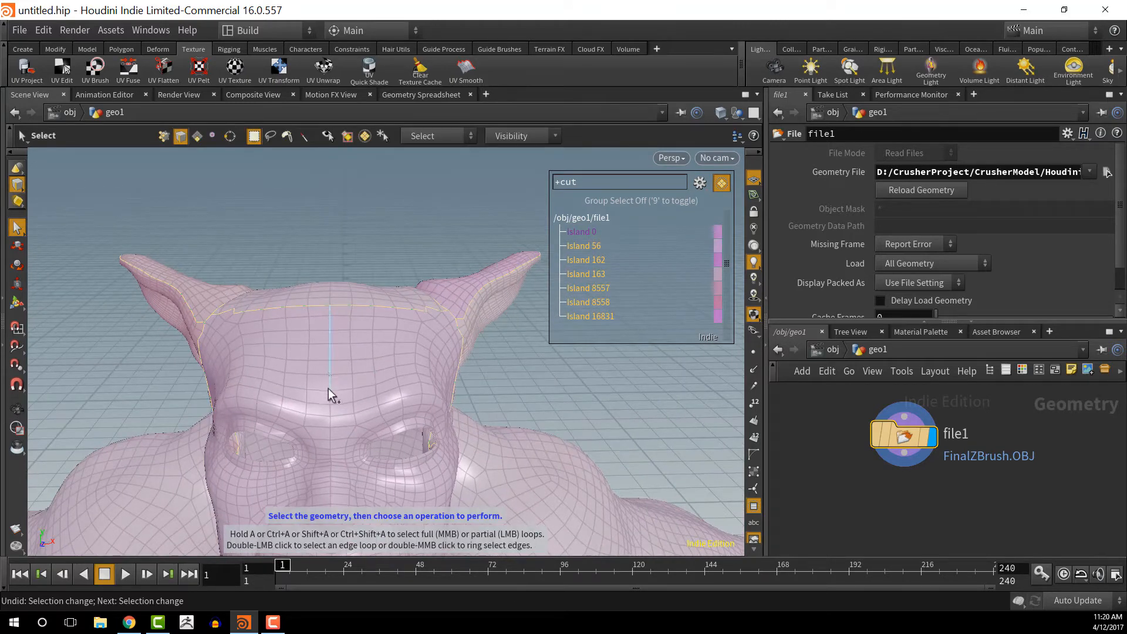
{"action": "key", "text": "Escape"}
{"action": "left_click_drag", "start_coordinate": [451, 386], "coordinate": [440, 347]}
{"action": "left_click_drag", "start_coordinate": [479, 435], "coordinate": [457, 354]}
{"action": "key", "text": "s"}
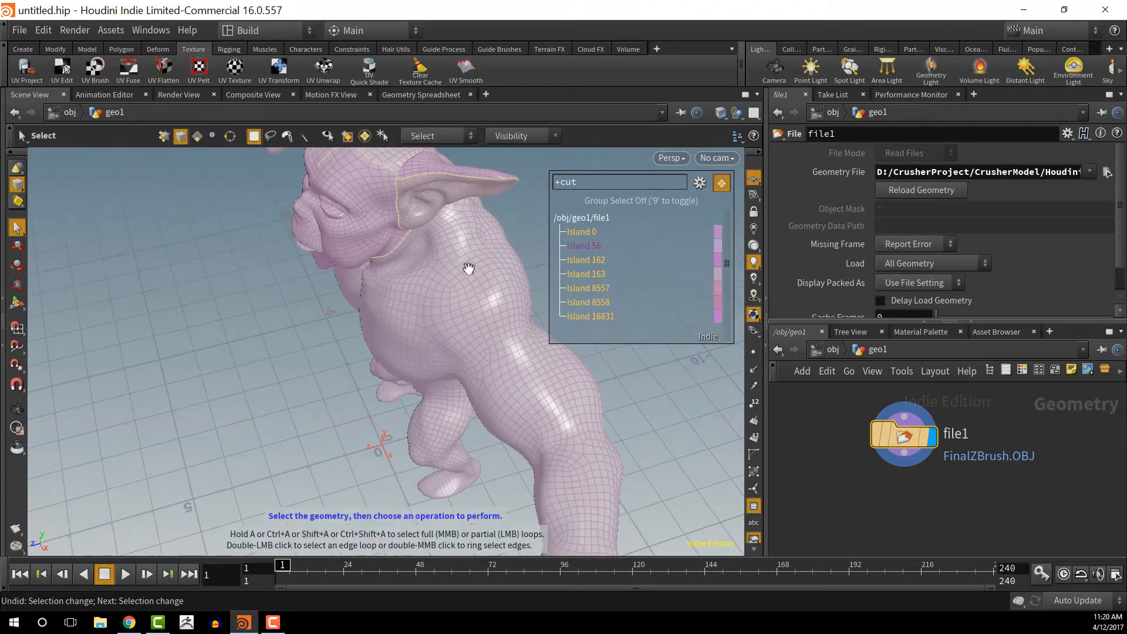
Step: Add a seam from behind the left ear down the neck and along the top of the left shoulder
{"action": "left_click_drag", "start_coordinate": [465, 264], "coordinate": [456, 231], "text": "alt"}
{"action": "key", "text": "shift+a"}
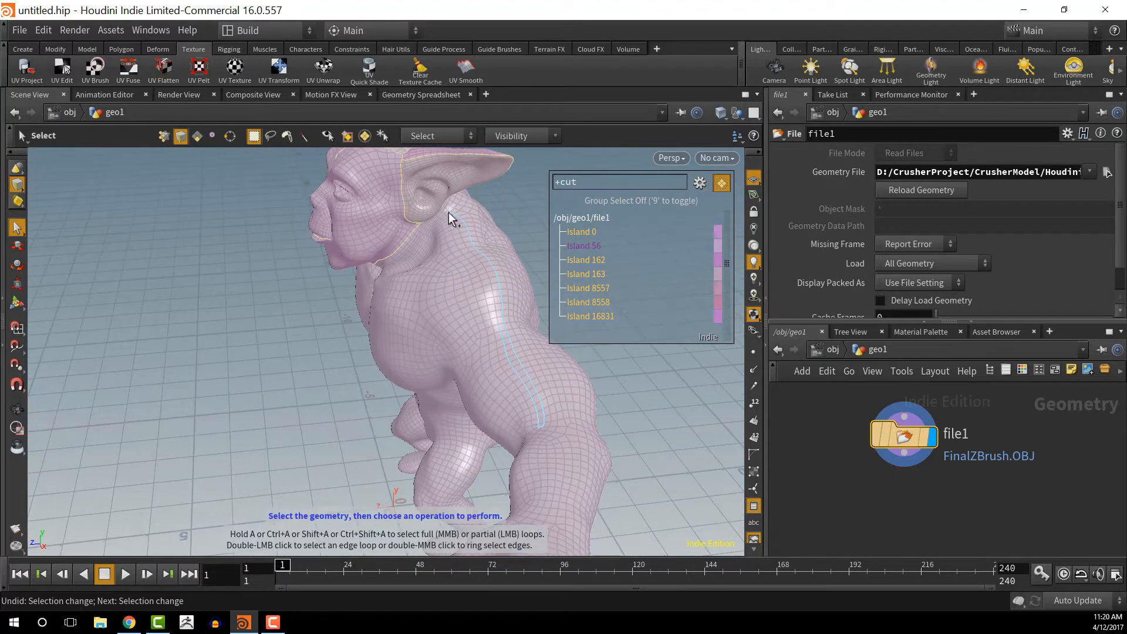
{"action": "left_click_drag", "start_coordinate": [442, 214], "coordinate": [383, 382], "text": "alt"}
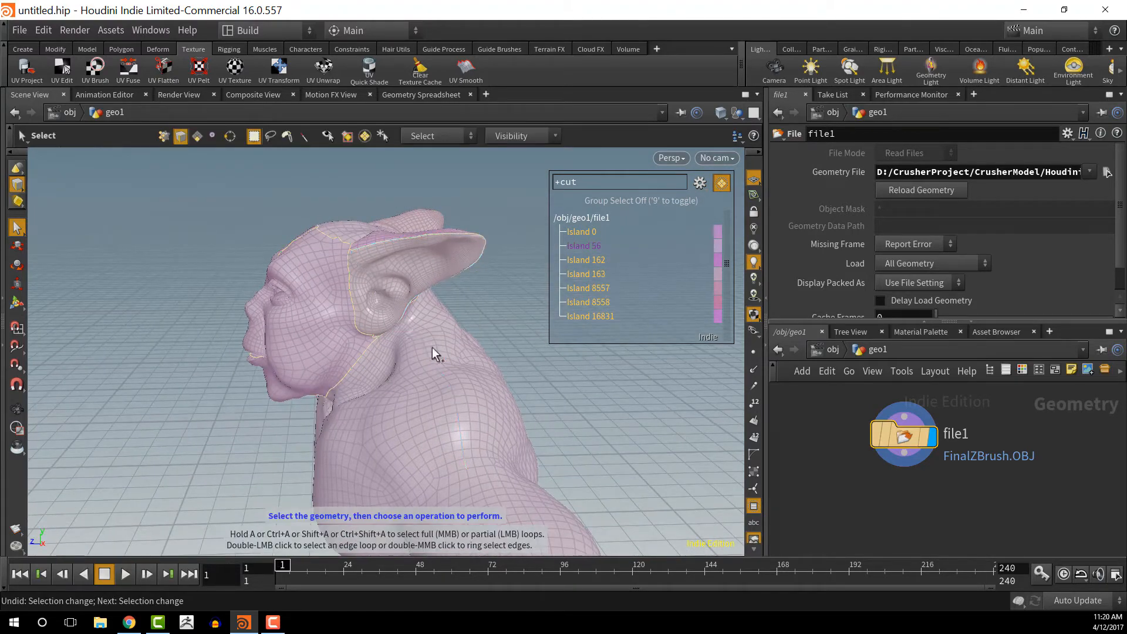
{"action": "left_click_drag", "start_coordinate": [435, 350], "coordinate": [415, 448], "text": "alt"}
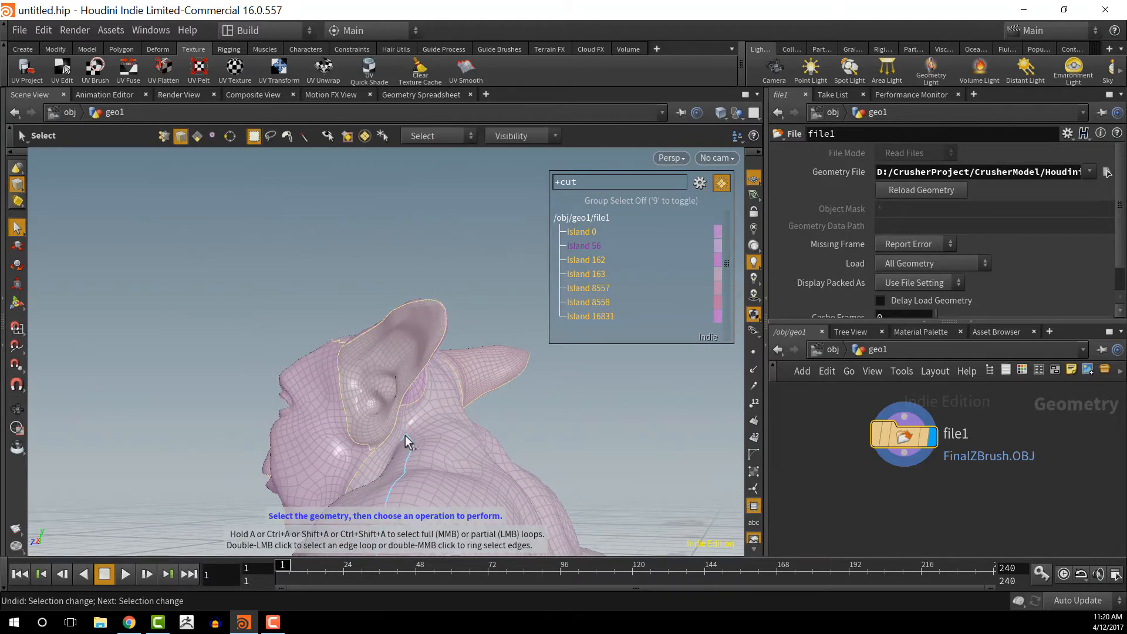
{"action": "left_click_drag", "start_coordinate": [436, 531], "coordinate": [406, 393], "text": "alt"}
{"action": "middle_click_drag", "start_coordinate": [406, 393], "coordinate": [432, 270], "text": "alt"}
{"action": "right_click_drag", "start_coordinate": [433, 269], "coordinate": [499, 370], "text": "alt"}
{"action": "middle_click_drag", "start_coordinate": [498, 370], "coordinate": [472, 380], "text": "alt"}
{"action": "left_click_drag", "start_coordinate": [473, 380], "coordinate": [459, 391], "text": "alt"}
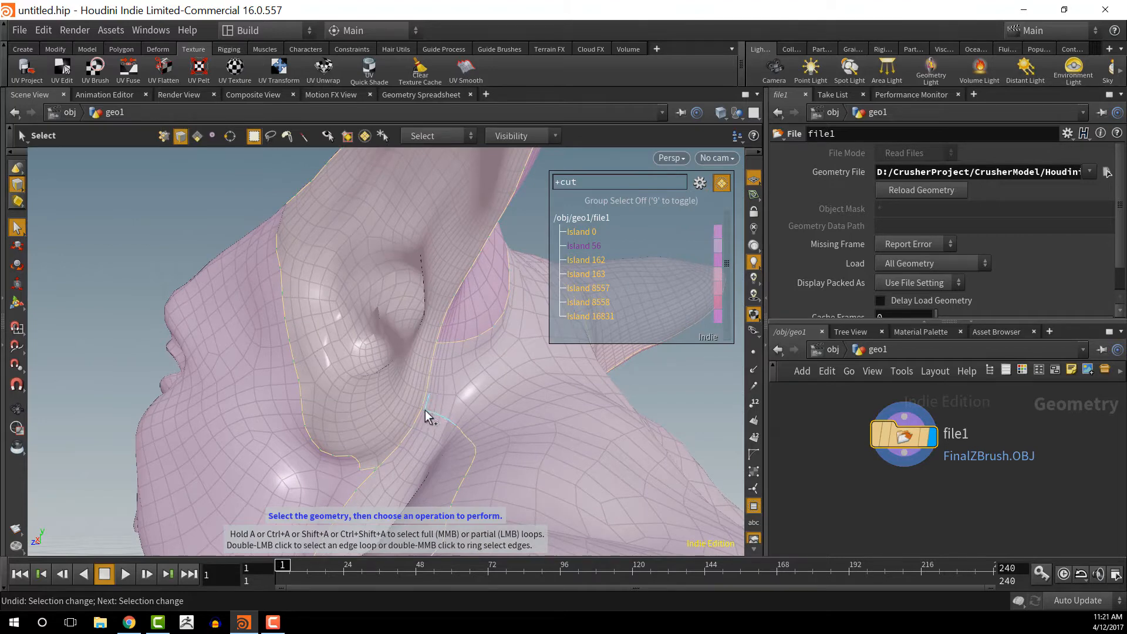
{"action": "left_click_drag", "start_coordinate": [458, 431], "coordinate": [528, 427], "text": "alt"}
{"action": "right_click_drag", "start_coordinate": [528, 427], "coordinate": [492, 412], "text": "alt"}
{"action": "left_click_drag", "start_coordinate": [491, 411], "coordinate": [415, 438], "text": "alt"}
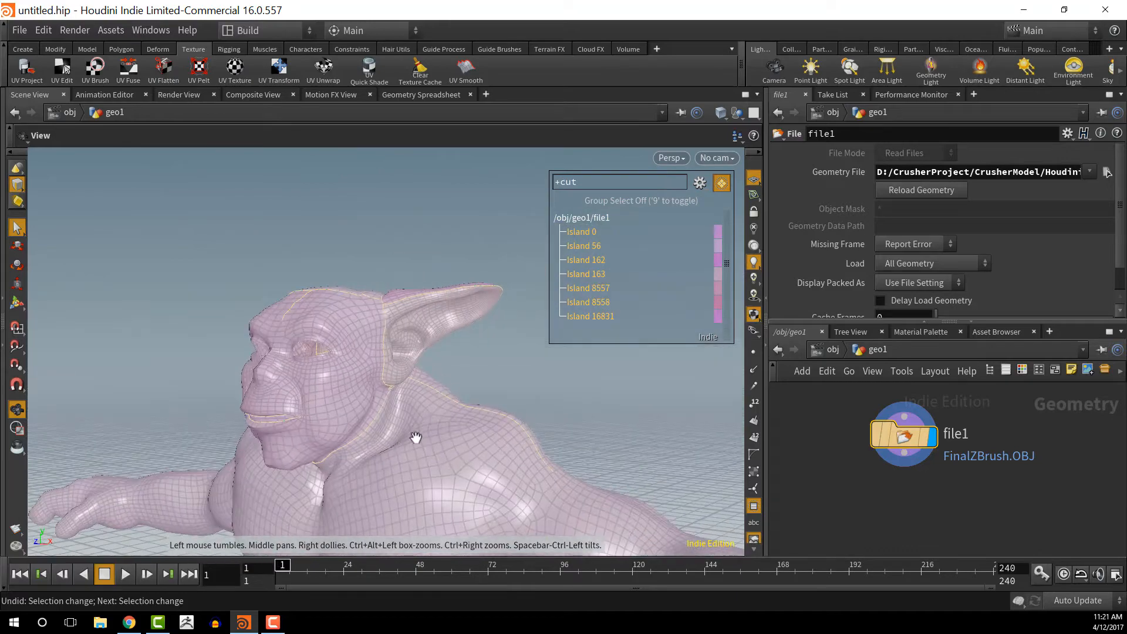
Step: Add seam edges across the front of the left shoulder, from the top of the shoulder down into the armpit
{"action": "left_click_drag", "start_coordinate": [545, 430], "coordinate": [330, 385], "text": "alt"}
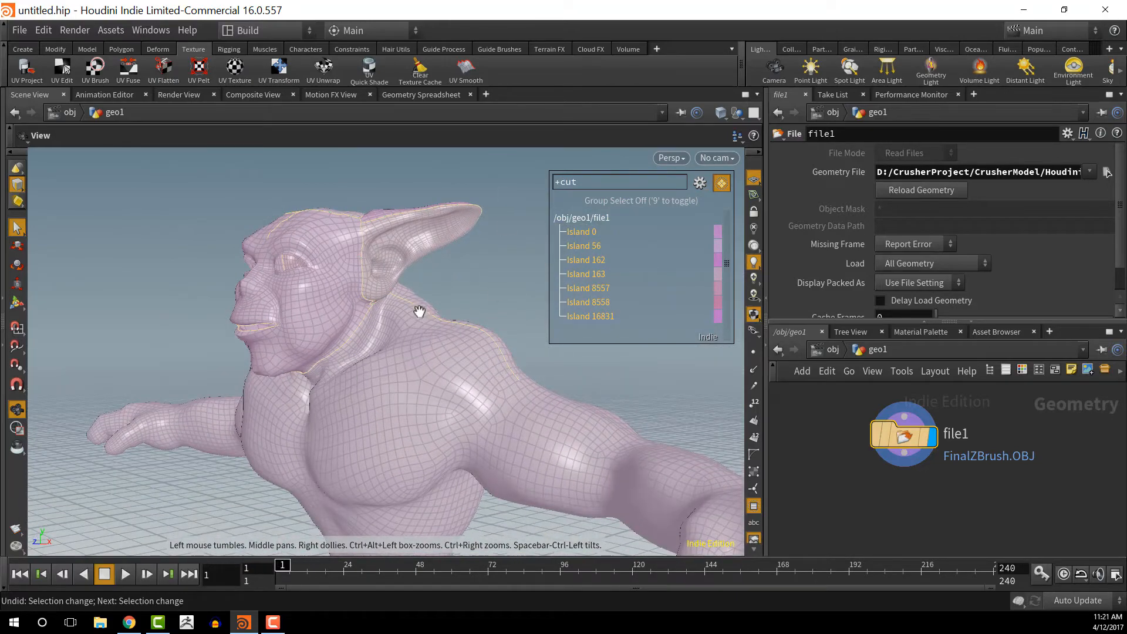
{"action": "left_click_drag", "start_coordinate": [531, 441], "coordinate": [481, 371], "text": "alt"}
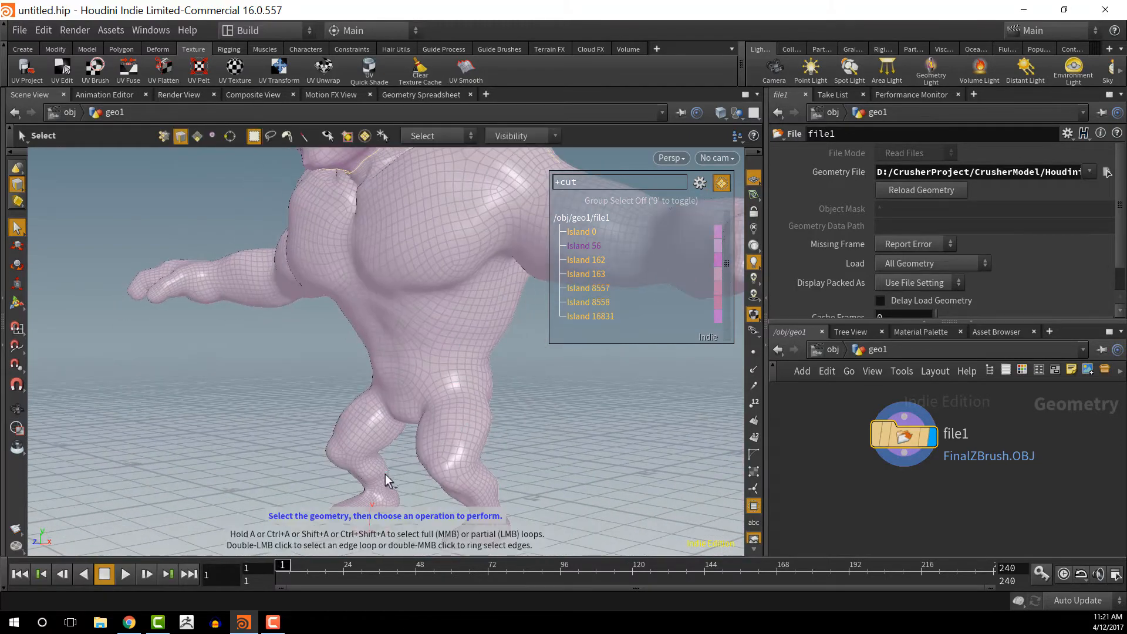
{"action": "left_click_drag", "start_coordinate": [326, 269], "coordinate": [533, 315], "text": "alt"}
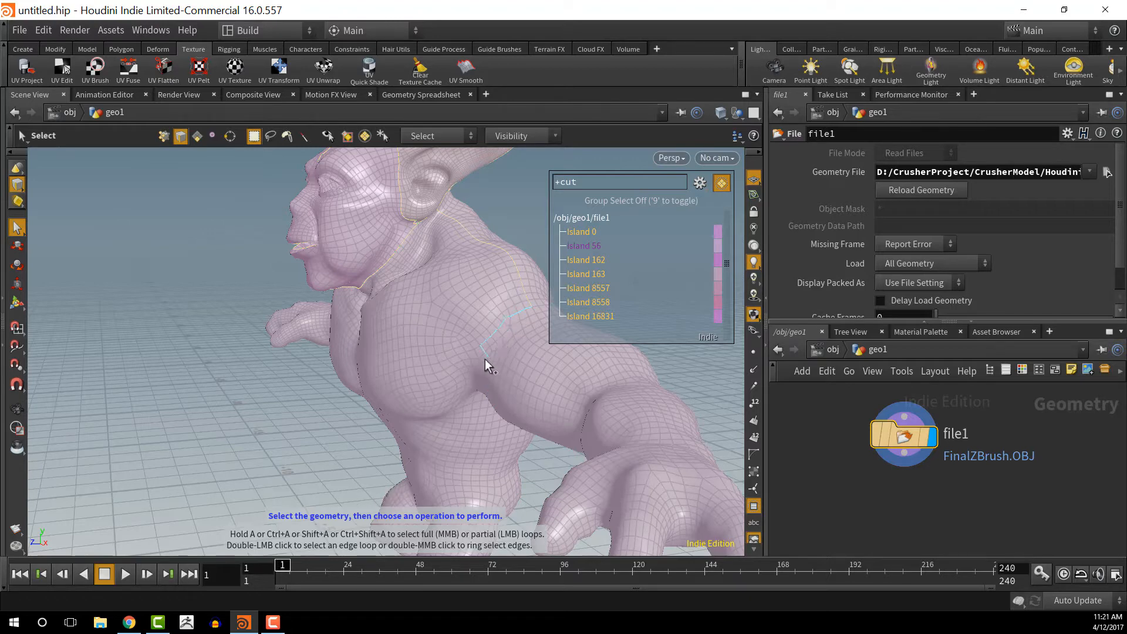
{"action": "left_click_drag", "start_coordinate": [479, 365], "coordinate": [478, 439], "text": "alt"}
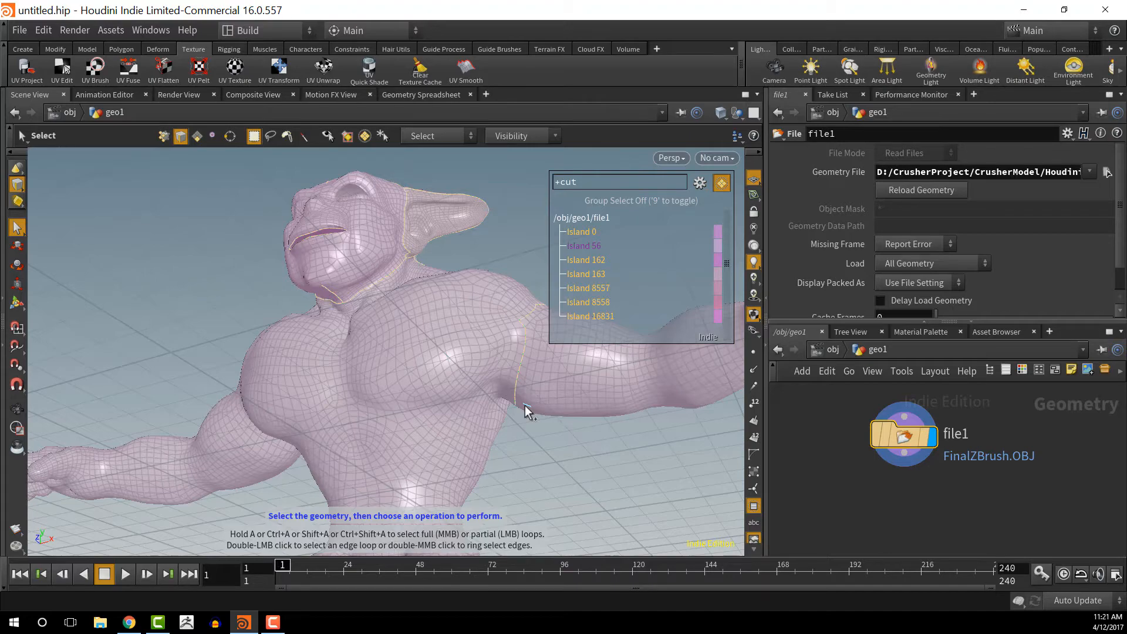
{"action": "left_click_drag", "start_coordinate": [551, 366], "coordinate": [537, 425], "text": "alt"}
{"action": "left_click", "coordinate": [520, 468], "text": "shift"}
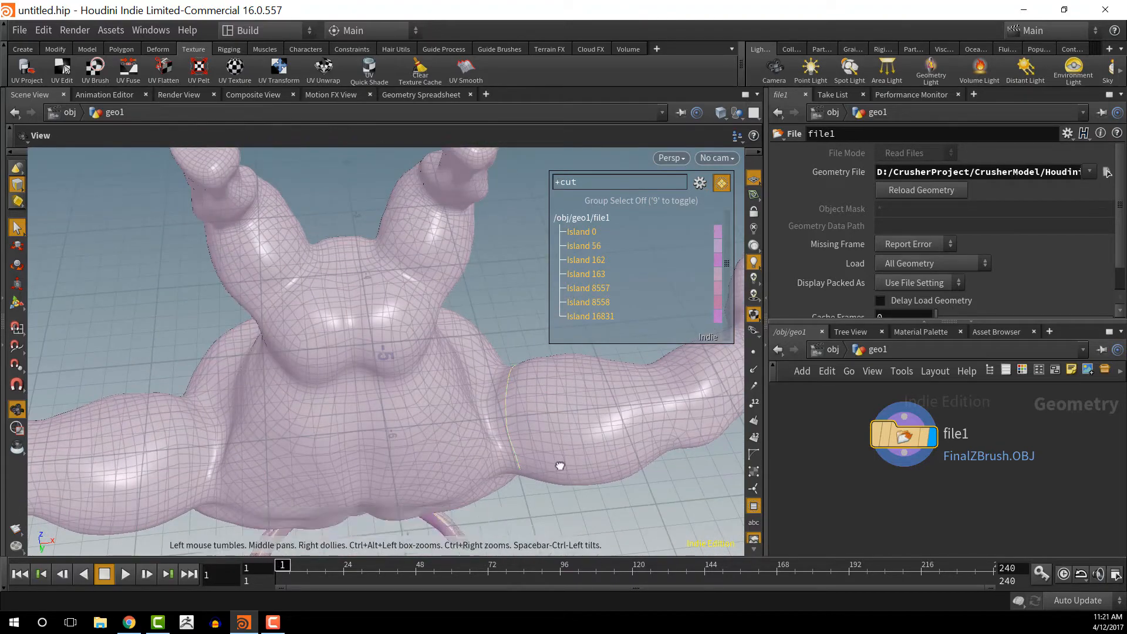
Step: Continue the left arm seam from the armpit around the back of the shoulder, closing the loop that separates the arm
{"action": "left_click_drag", "start_coordinate": [559, 465], "coordinate": [535, 293], "text": "alt"}
{"action": "left_click_drag", "start_coordinate": [528, 360], "coordinate": [464, 406], "text": "alt"}
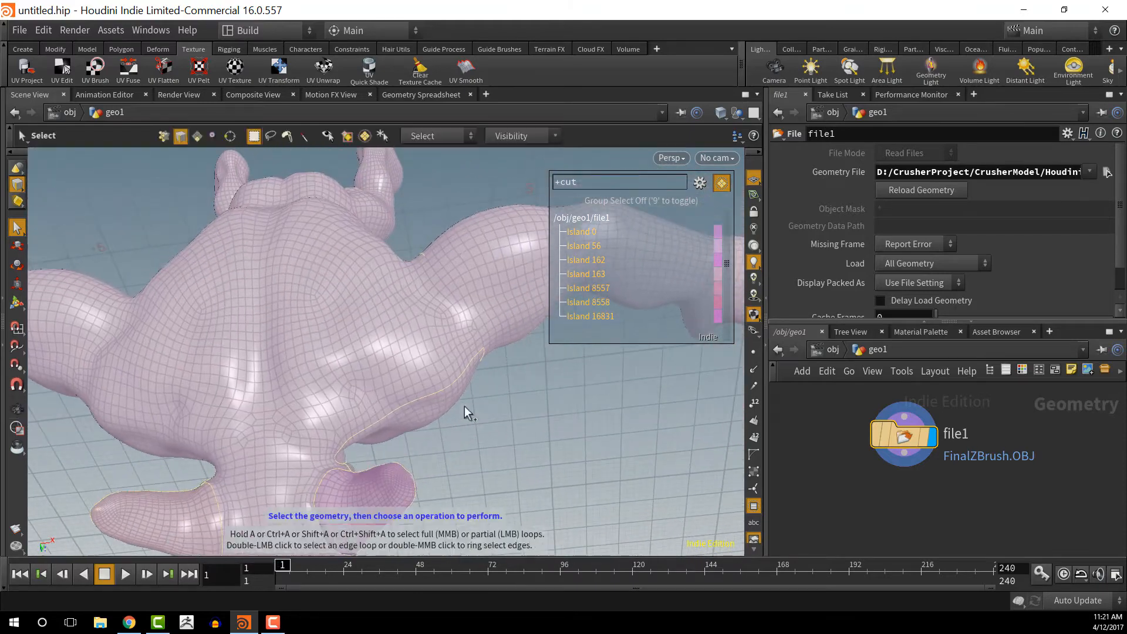
{"action": "left_click", "coordinate": [476, 354], "text": "shift"}
{"action": "left_click_drag", "start_coordinate": [523, 432], "coordinate": [475, 246], "text": "alt"}
{"action": "left_click_drag", "start_coordinate": [500, 454], "coordinate": [315, 418], "text": "alt"}
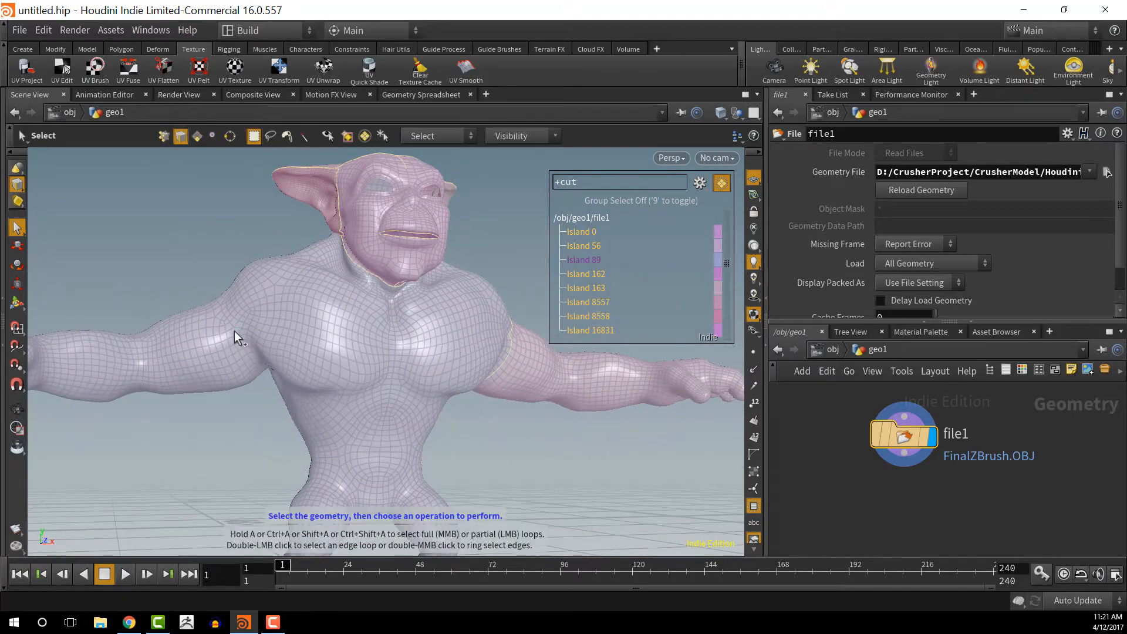
Step: Select a closed seam loop around the right upper arm at the shoulder to separate the right arm from the torso
{"action": "mouse_move", "coordinate": [233, 330]}
{"action": "left_mouse_down", "text": "alt"}
{"action": "mouse_move", "coordinate": [176, 328]}
{"action": "mouse_move", "coordinate": [217, 335]}
{"action": "left_mouse_up", "text": "alt"}
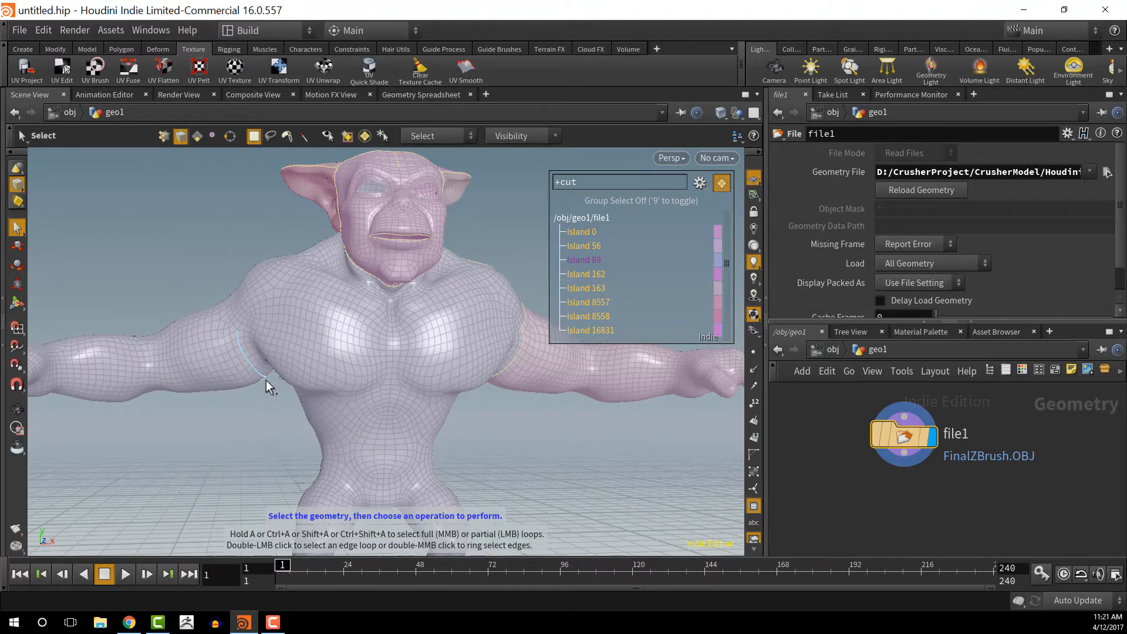
{"action": "left_click_drag", "start_coordinate": [266, 377], "coordinate": [434, 329], "text": "alt"}
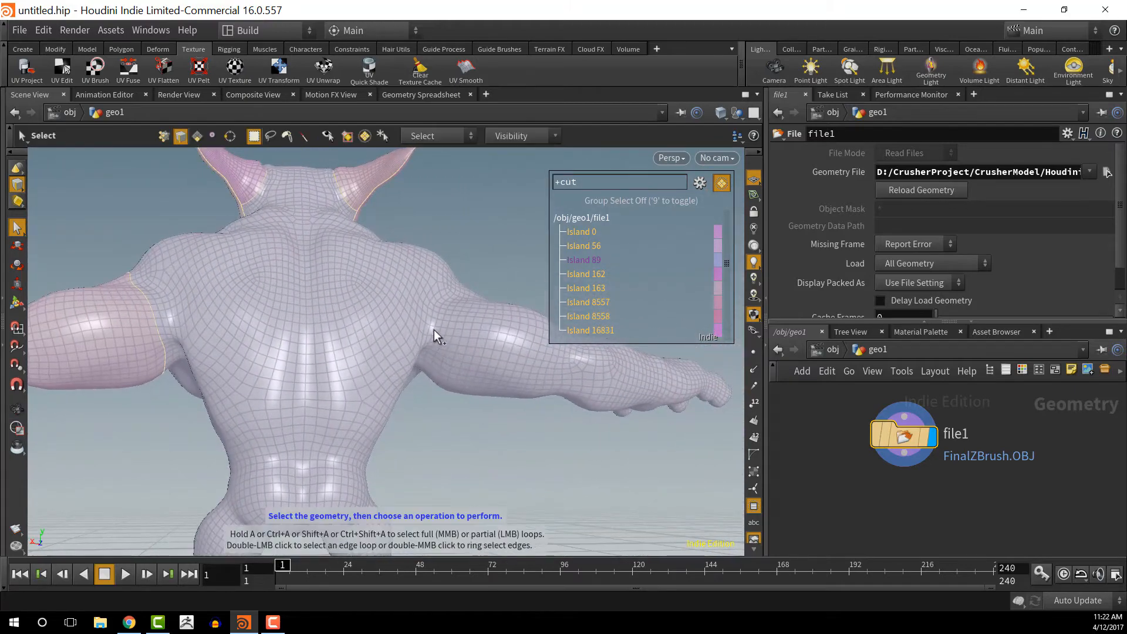
{"action": "left_click_drag", "start_coordinate": [483, 301], "coordinate": [340, 361], "text": "alt"}
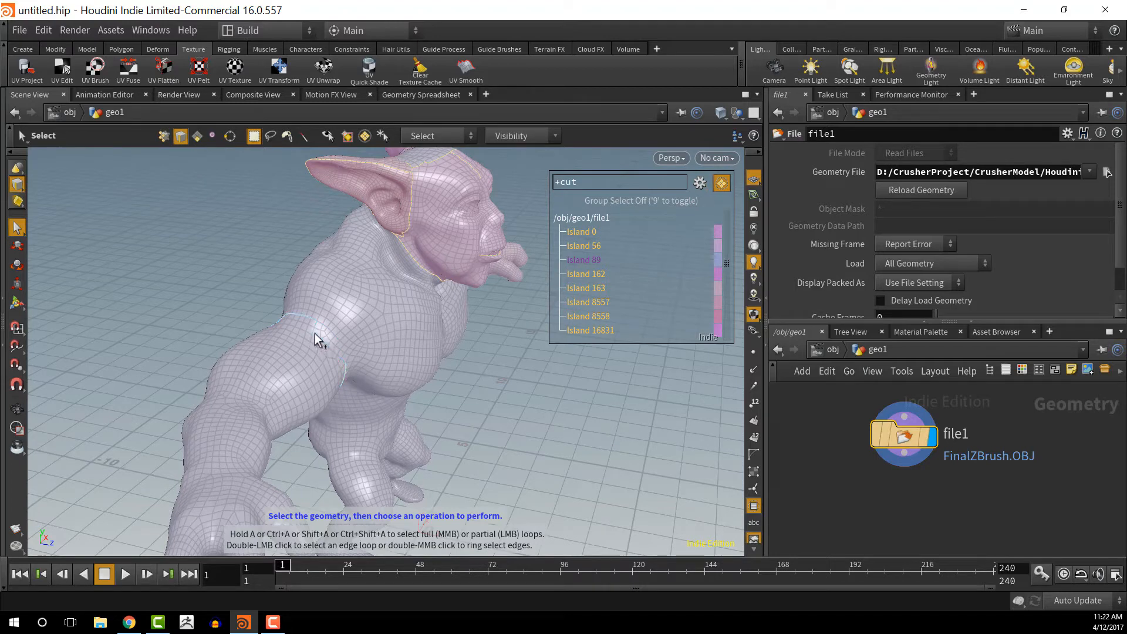
{"action": "left_click", "coordinate": [343, 363]}
{"action": "key", "text": "Escape"}
{"action": "left_click_drag", "start_coordinate": [378, 450], "coordinate": [378, 344]}
Step: Add a seam from the top of the right shoulder up the neck to the area behind the right ear
{"action": "key", "text": "s"}
{"action": "key", "text": "Escape"}
{"action": "key", "text": "s"}
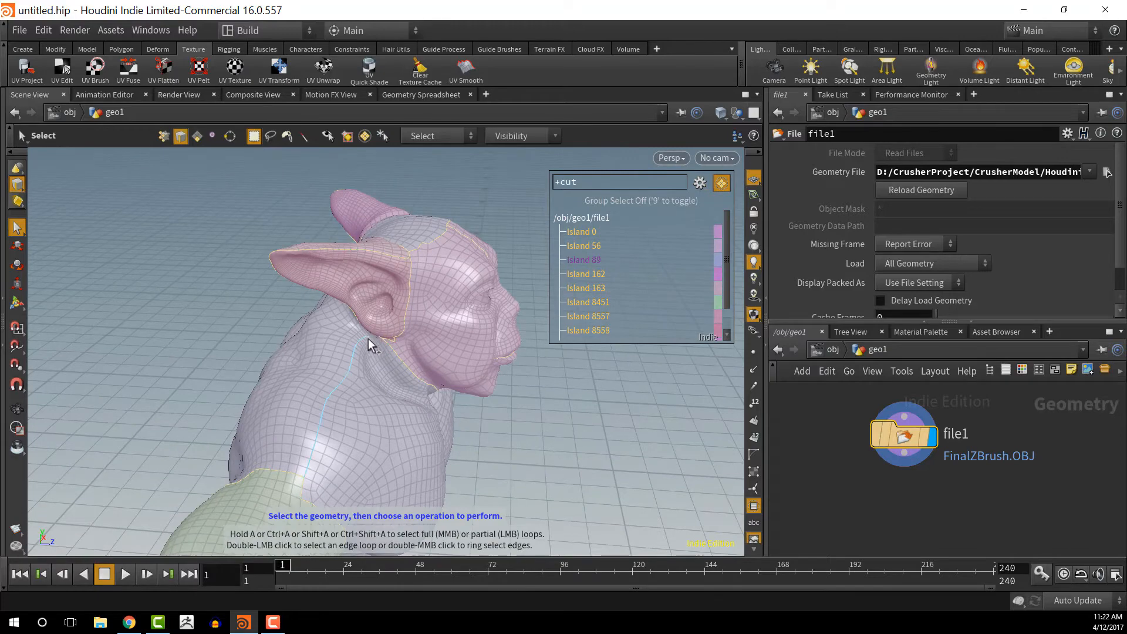
{"action": "left_click_drag", "start_coordinate": [407, 372], "coordinate": [390, 322], "text": "alt"}
{"action": "scroll", "coordinate": [423, 347], "scroll_direction": "up", "scroll_amount": 10}
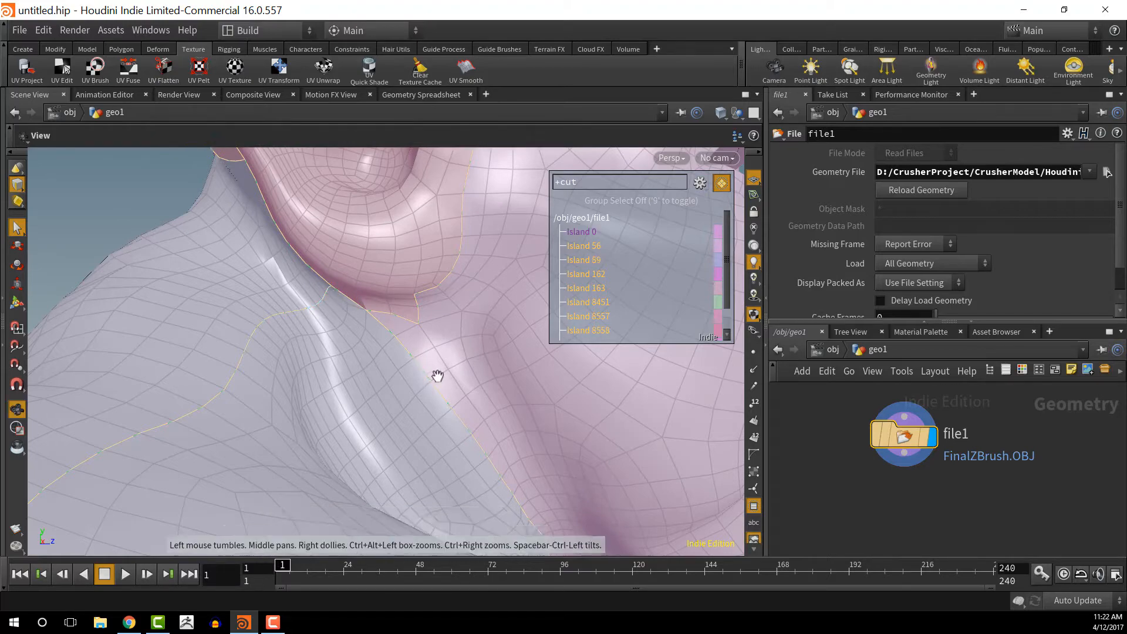
{"action": "scroll", "coordinate": [436, 378], "scroll_direction": "down", "scroll_amount": 10, "text": "alt"}
{"action": "left_click_drag", "start_coordinate": [431, 360], "coordinate": [122, 386], "text": "alt"}
{"action": "left_click_drag", "start_coordinate": [201, 410], "coordinate": [383, 429]}
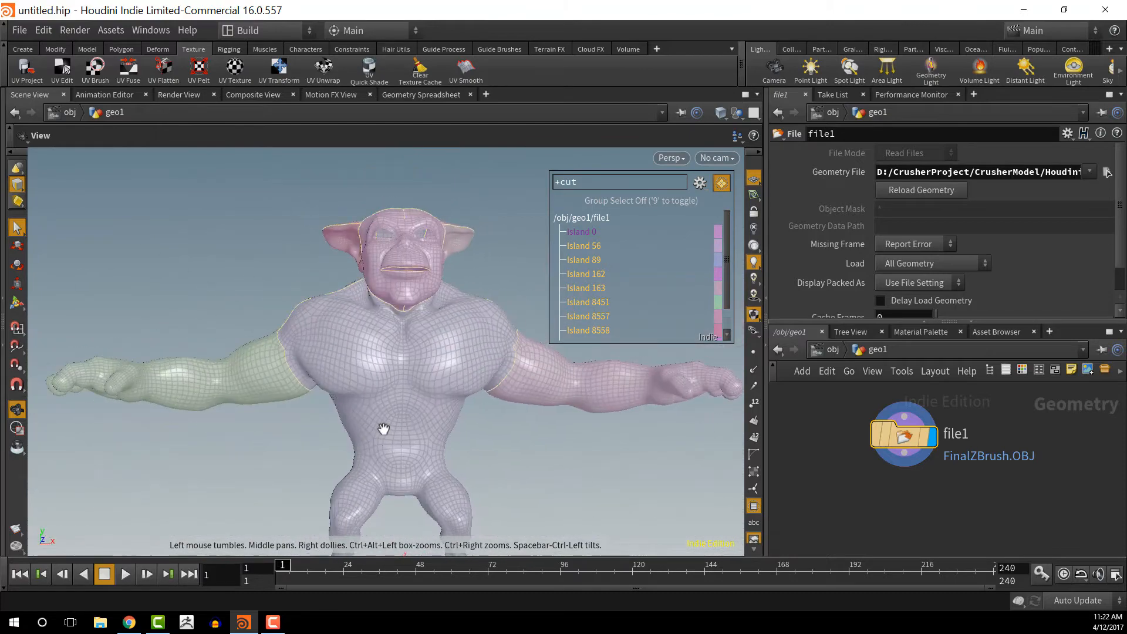
Step: Add the full edge loop along the right arm's underside, the right side of the torso and the outer right leg as a seam
{"action": "left_click_drag", "start_coordinate": [355, 514], "coordinate": [412, 415]}
{"action": "right_click_drag", "start_coordinate": [412, 415], "coordinate": [397, 435]}
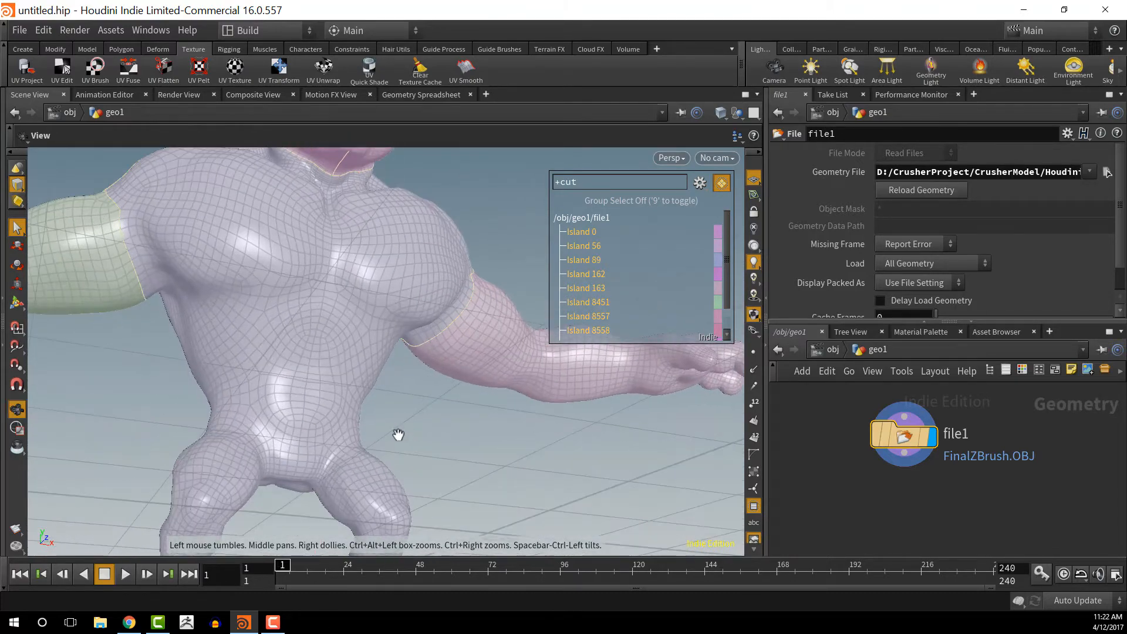
{"action": "left_click_drag", "start_coordinate": [398, 435], "coordinate": [403, 340]}
{"action": "key", "text": "s"}
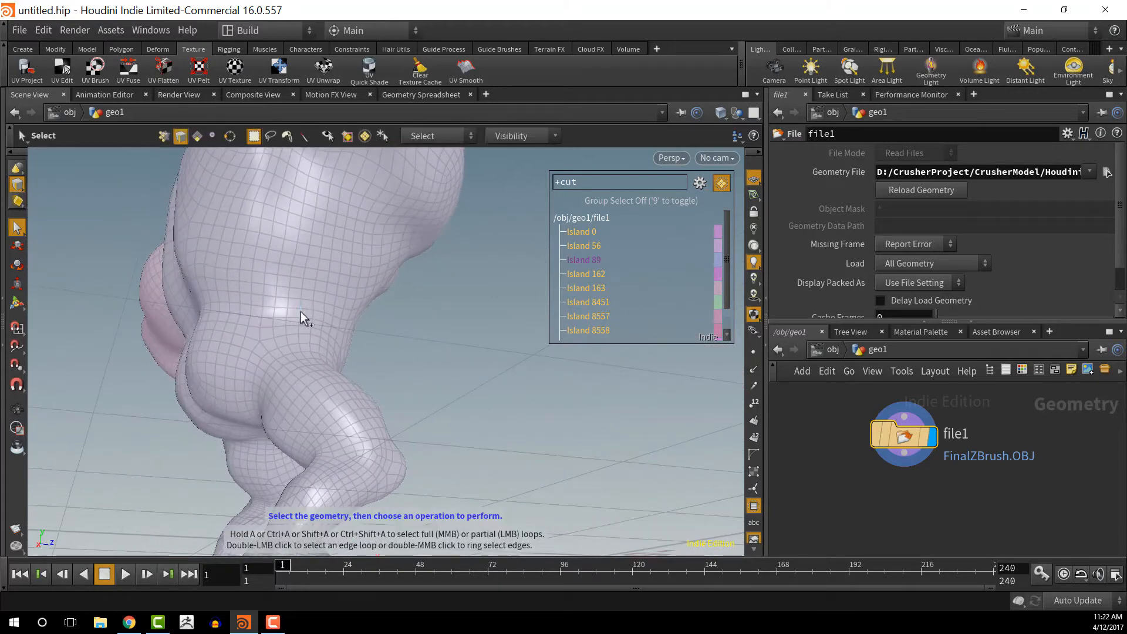
{"action": "double_click", "coordinate": [300, 311]}
{"action": "key", "text": "ctrl+z"}
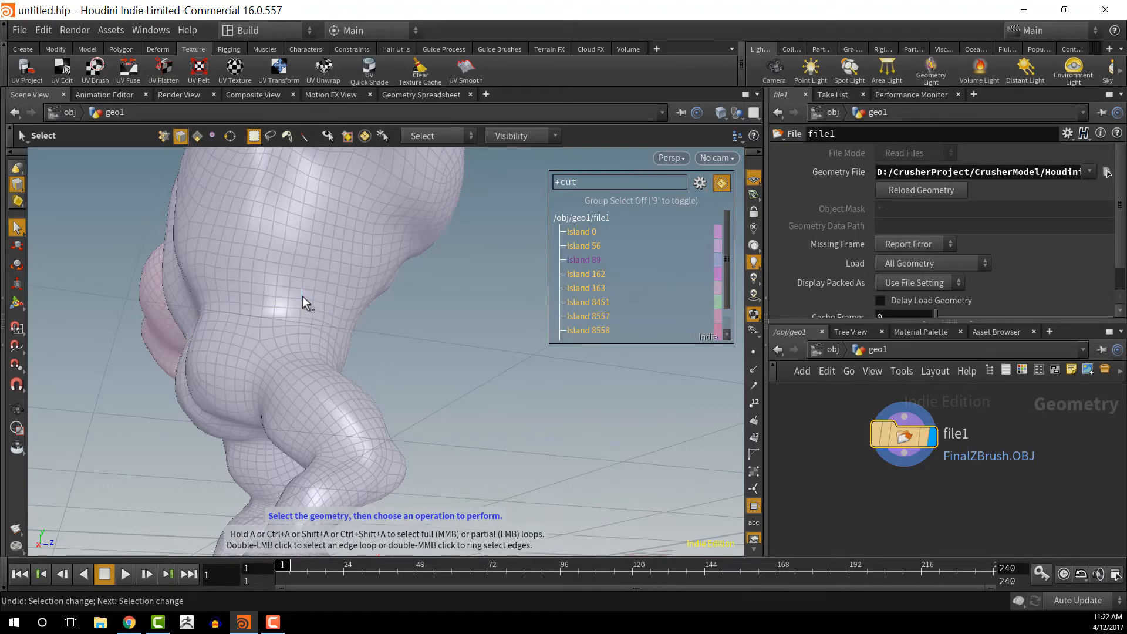
{"action": "key", "text": "Escape"}
{"action": "left_click_drag", "start_coordinate": [418, 412], "coordinate": [358, 420]}
{"action": "left_click_drag", "start_coordinate": [329, 314], "coordinate": [385, 411]}
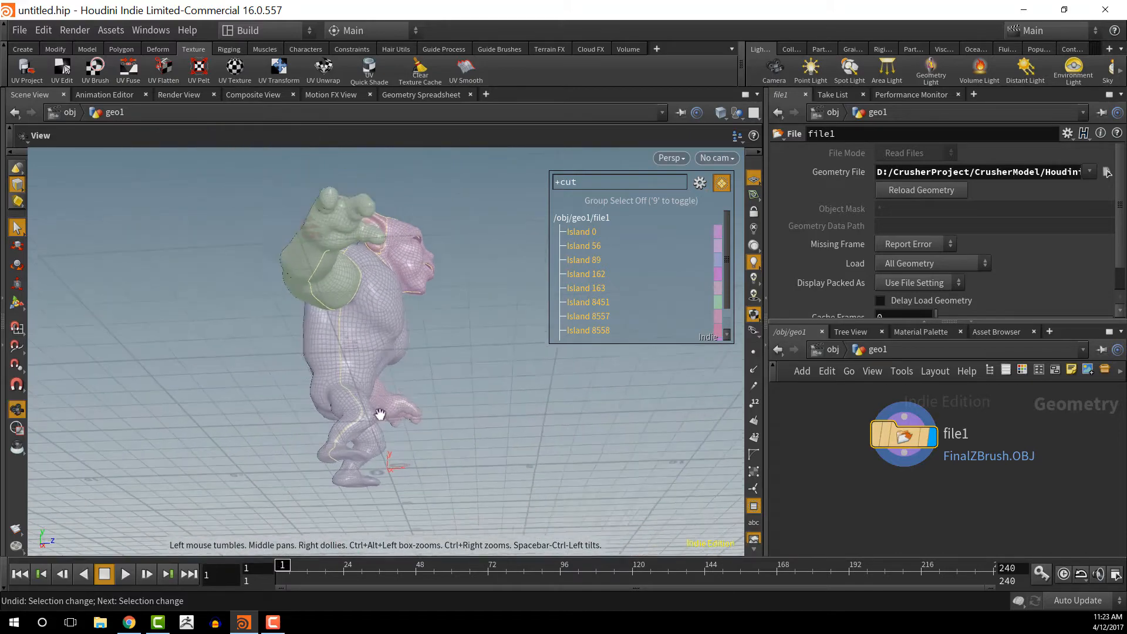
Step: Add the matching edge loop along the left arm's underside, the left side of the torso and the outer left leg as a seam
{"action": "left_click_drag", "start_coordinate": [395, 332], "coordinate": [436, 385]}
{"action": "left_click_drag", "start_coordinate": [528, 387], "coordinate": [439, 377]}
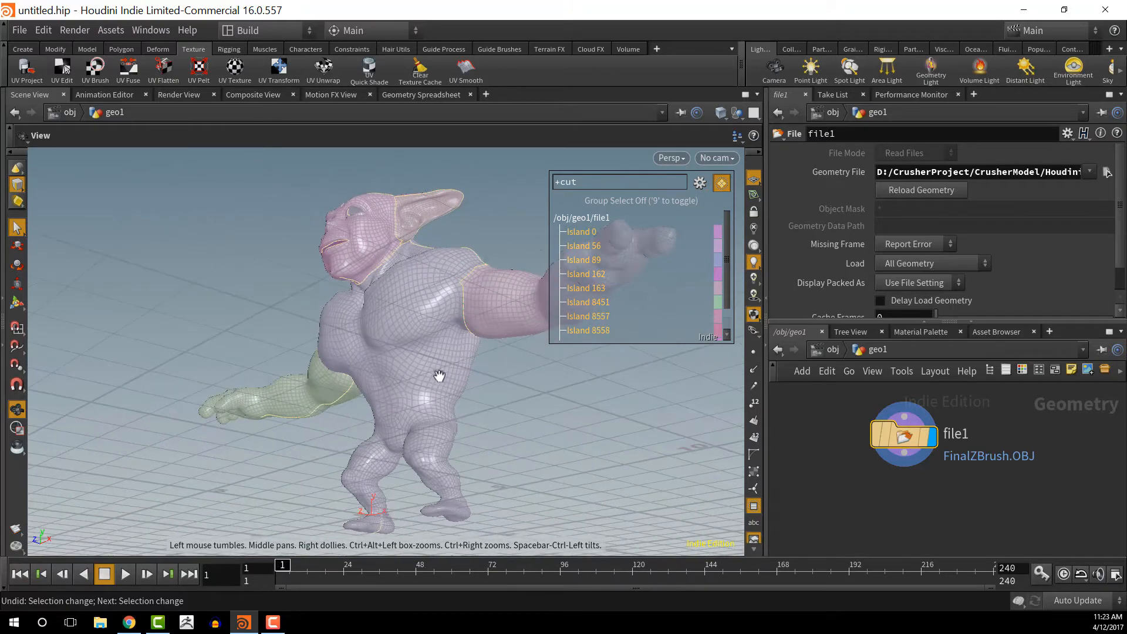
{"action": "right_click_drag", "start_coordinate": [462, 368], "coordinate": [491, 394]}
{"action": "left_click_drag", "start_coordinate": [491, 393], "coordinate": [521, 367]}
{"action": "key", "text": "s"}
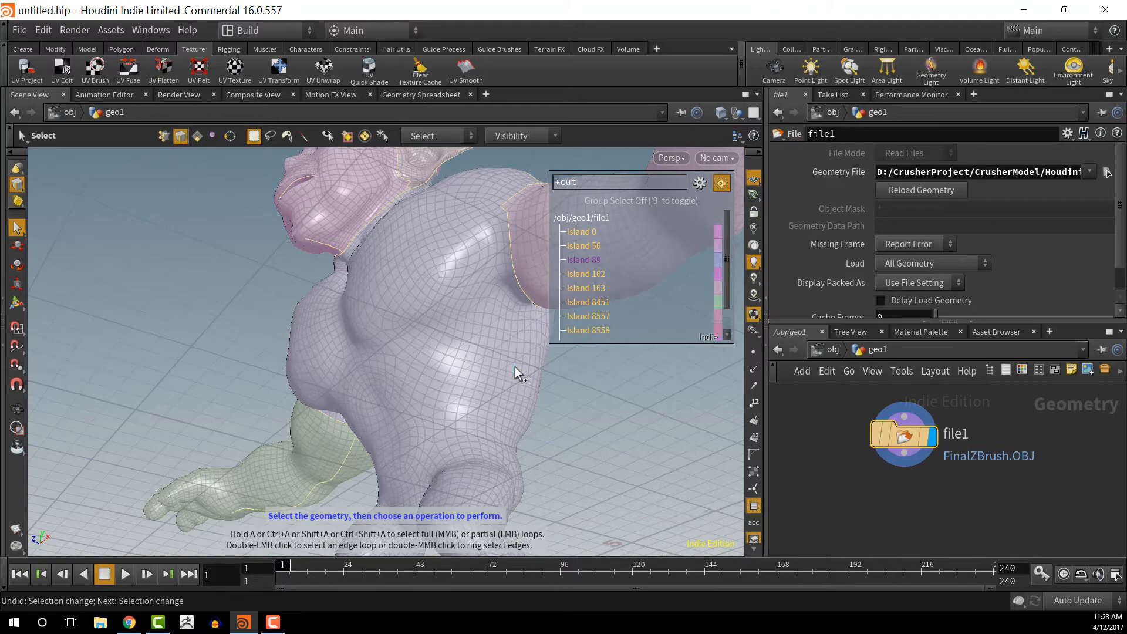
{"action": "key", "text": "Escape"}
{"action": "left_click_drag", "start_coordinate": [555, 402], "coordinate": [507, 437]}
{"action": "key", "text": "s"}
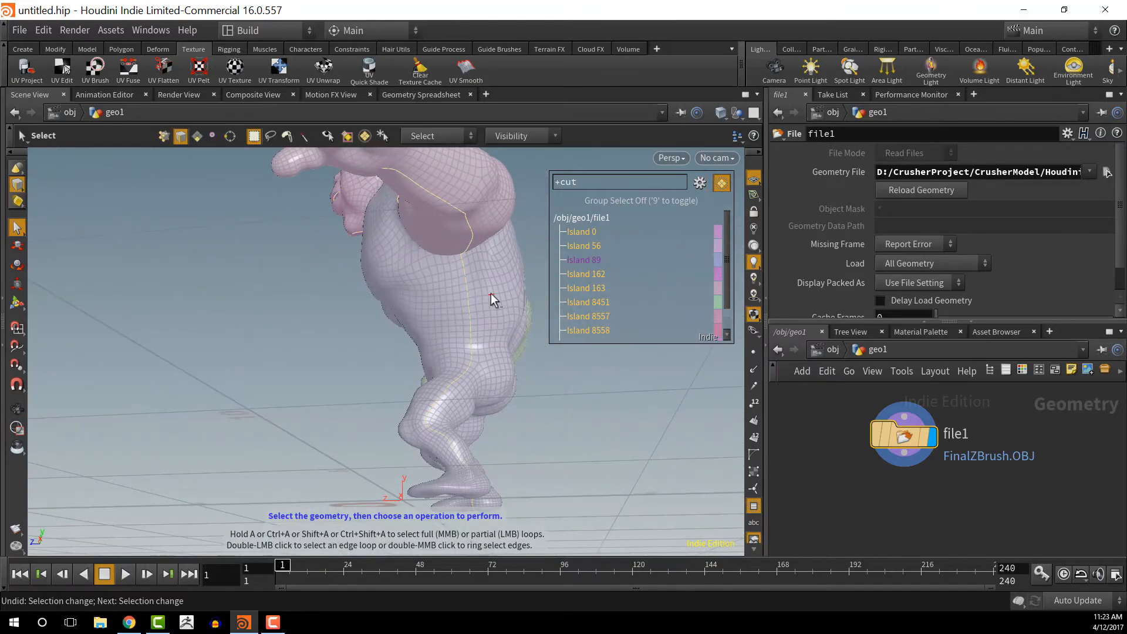
{"action": "double_click", "coordinate": [462, 317]}
{"action": "left_click_drag", "start_coordinate": [466, 346], "coordinate": [499, 367]}
{"action": "left_click", "coordinate": [486, 330]}
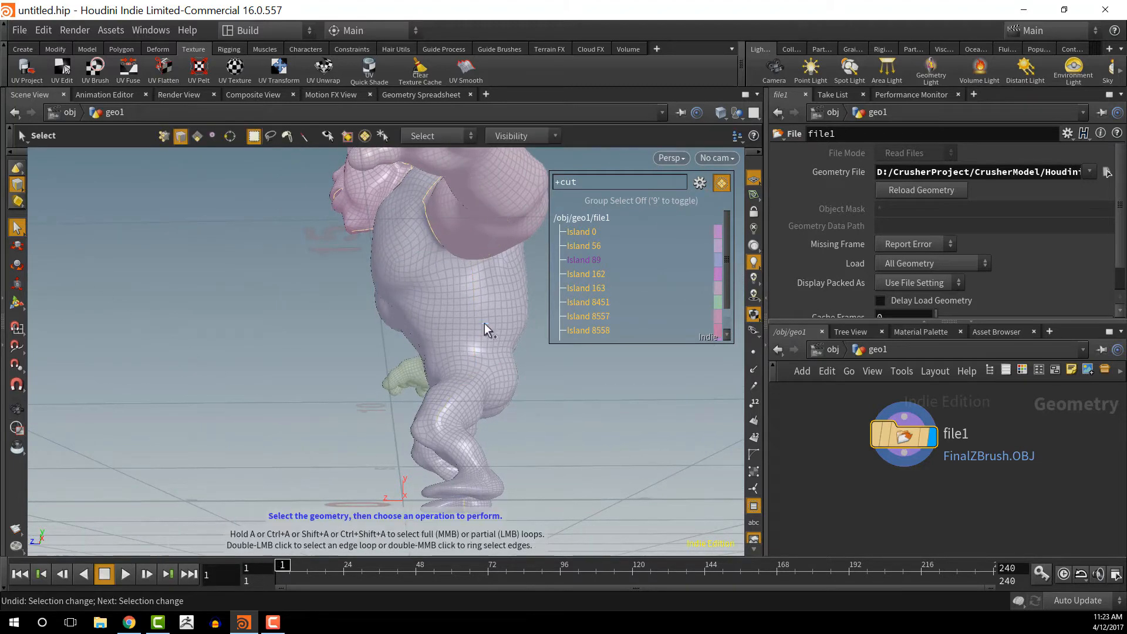
{"action": "double_click", "coordinate": [483, 327]}
{"action": "key", "text": "Escape"}
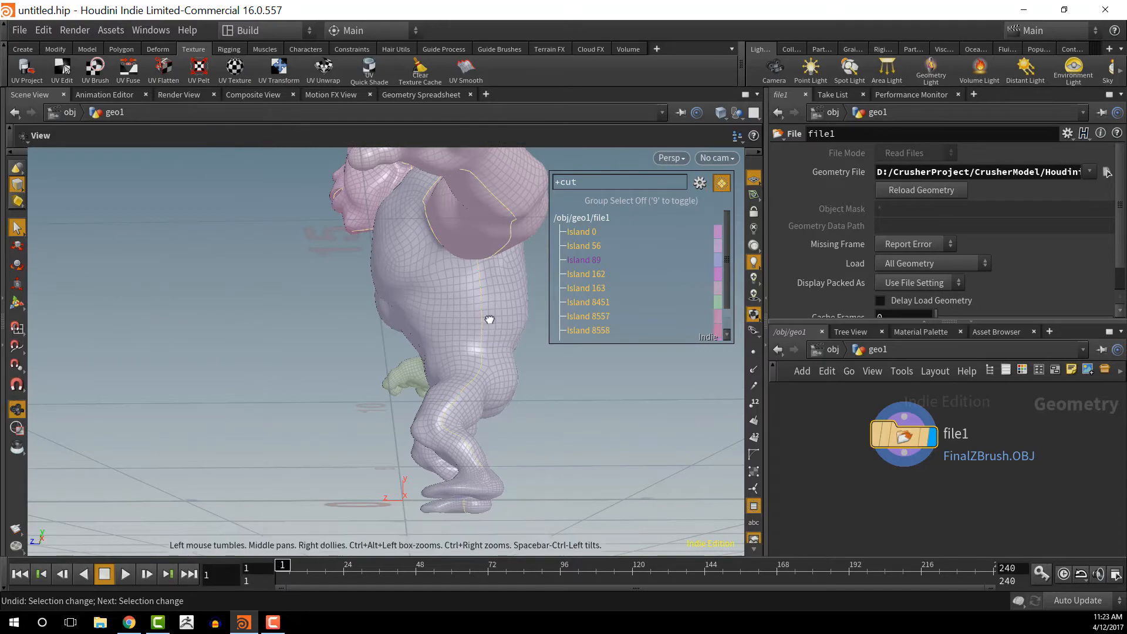
Step: Start a seam along the inner side of the right leg, running up past the knee
{"action": "left_click_drag", "start_coordinate": [482, 326], "coordinate": [543, 77]}
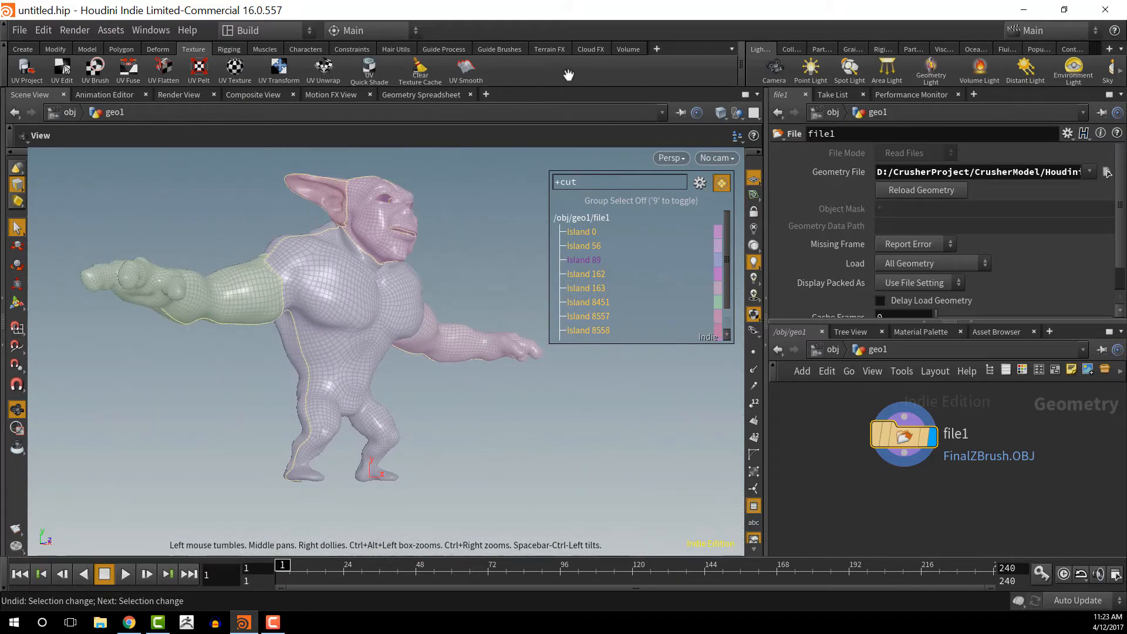
{"action": "middle_click_drag", "start_coordinate": [364, 379], "coordinate": [335, 329]}
{"action": "scroll", "coordinate": [336, 328], "scroll_direction": "up", "scroll_amount": 6}
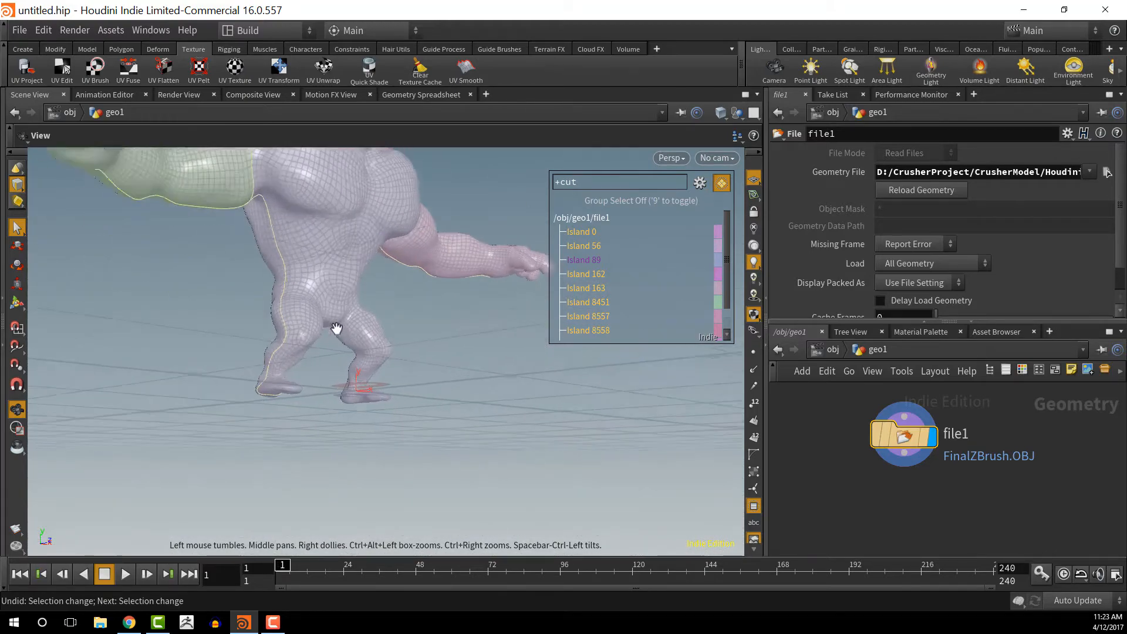
{"action": "left_click_drag", "start_coordinate": [337, 328], "coordinate": [194, 442]}
{"action": "scroll", "coordinate": [194, 442], "scroll_direction": "up", "scroll_amount": 3}
{"action": "middle_click_drag", "start_coordinate": [240, 425], "coordinate": [732, 369]}
{"action": "mouse_move", "coordinate": [546, 425]}
{"action": "left_mouse_down"}
{"action": "mouse_move", "coordinate": [453, 438]}
{"action": "mouse_move", "coordinate": [548, 411]}
{"action": "mouse_move", "coordinate": [531, 416]}
{"action": "left_mouse_up"}
{"action": "middle_click_drag", "start_coordinate": [531, 416], "coordinate": [541, 490]}
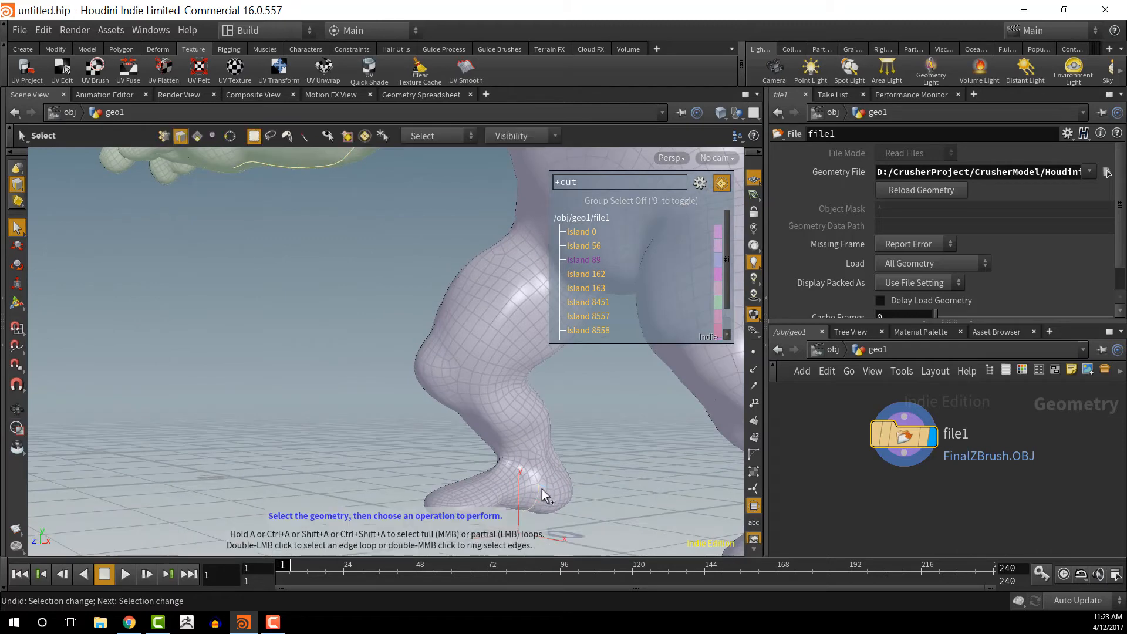
{"action": "middle_click_drag", "start_coordinate": [611, 491], "coordinate": [600, 564]}
{"action": "left_click", "coordinate": [556, 400], "text": "shift"}
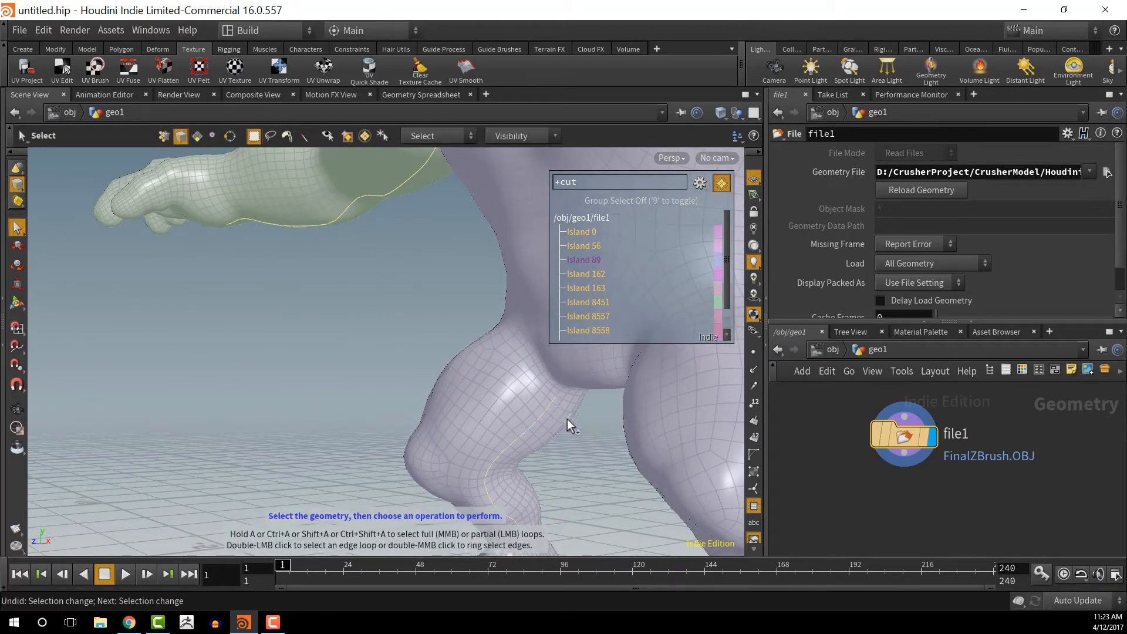
Step: Extend the inner leg seam up the right thigh, across the crotch and down the inner side of the left leg
{"action": "mouse_move", "coordinate": [567, 418]}
{"action": "middle_mouse_down"}
{"action": "mouse_move", "coordinate": [574, 330]}
{"action": "mouse_move", "coordinate": [570, 396]}
{"action": "middle_mouse_up"}
{"action": "left_click_drag", "start_coordinate": [569, 396], "coordinate": [540, 358]}
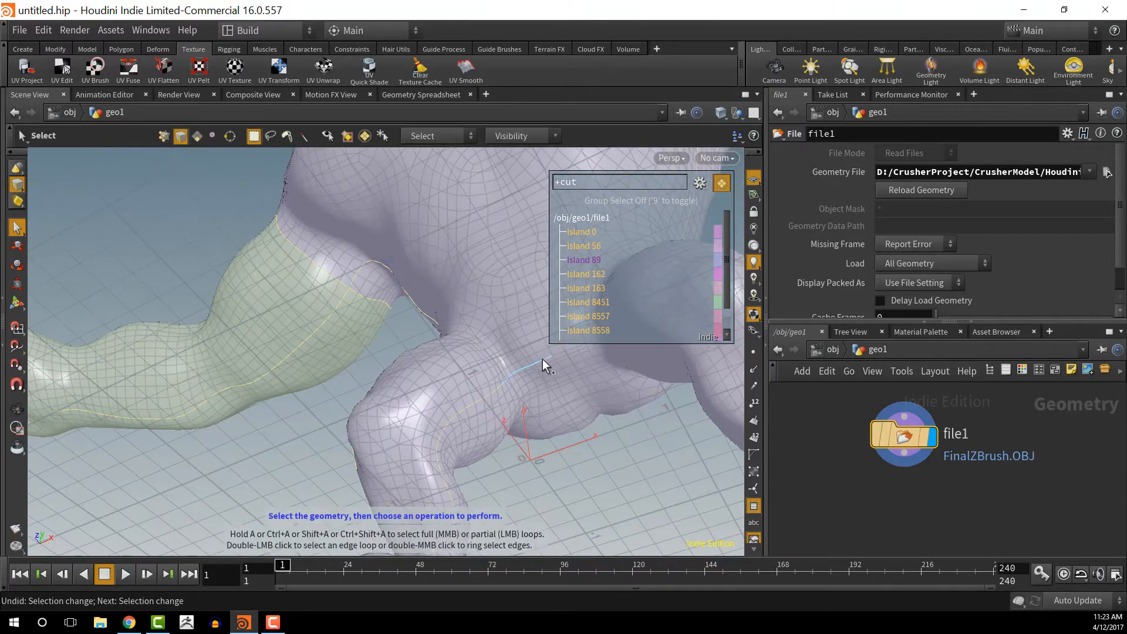
{"action": "left_click_drag", "start_coordinate": [598, 384], "coordinate": [633, 460]}
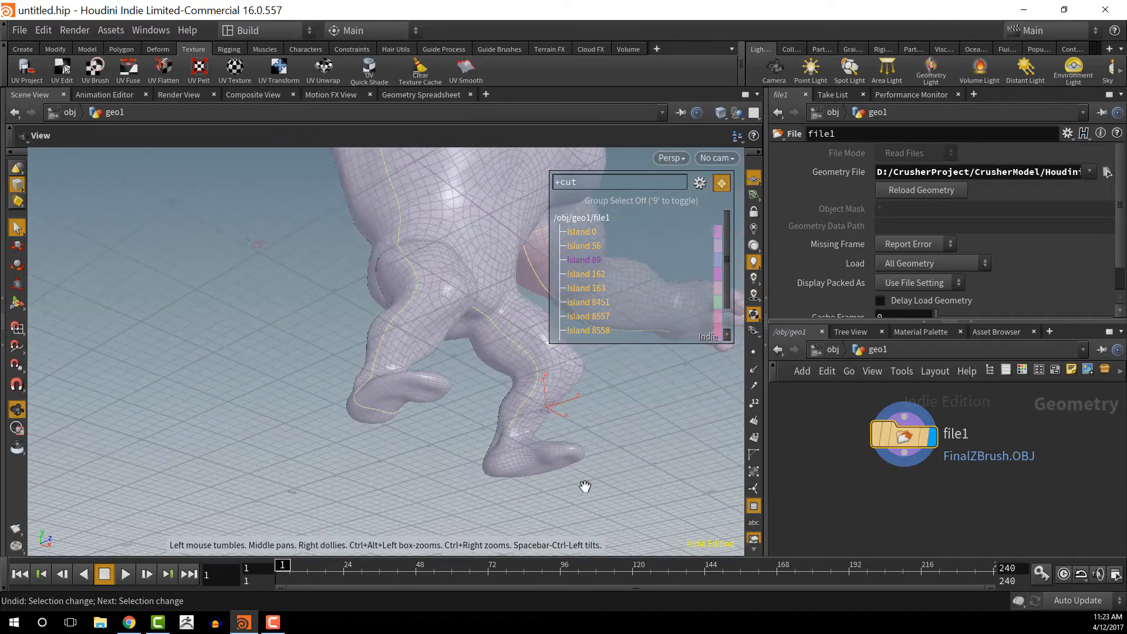
Step: Add a seam around the back of the left ankle connecting the inner leg seam to the outer leg seam
{"action": "scroll", "coordinate": [585, 486], "scroll_direction": "up", "scroll_amount": 6}
{"action": "middle_click_drag", "start_coordinate": [586, 486], "coordinate": [465, 250]}
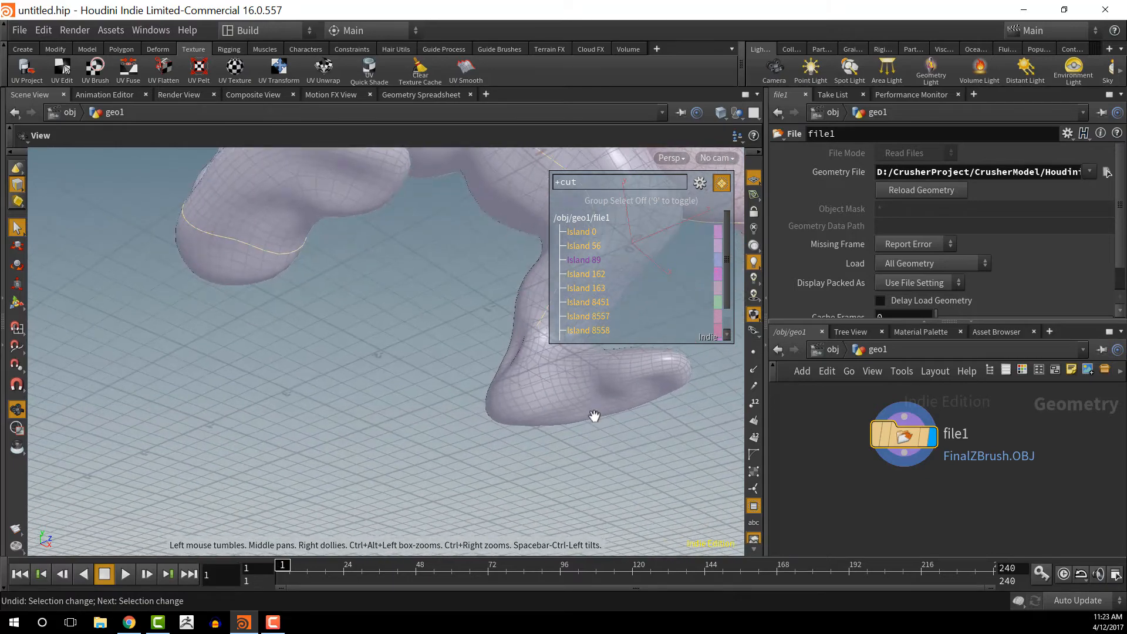
{"action": "left_click_drag", "start_coordinate": [594, 416], "coordinate": [276, 274]}
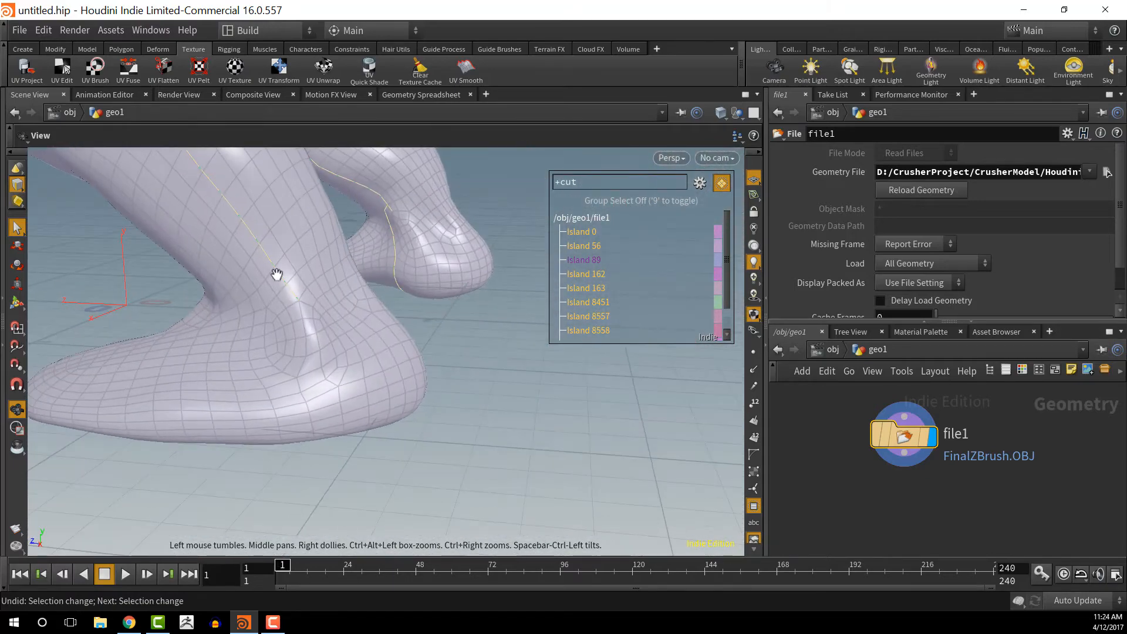
{"action": "left_click_drag", "start_coordinate": [320, 352], "coordinate": [106, 278]}
{"action": "scroll", "coordinate": [276, 321], "scroll_direction": "up", "scroll_amount": 4}
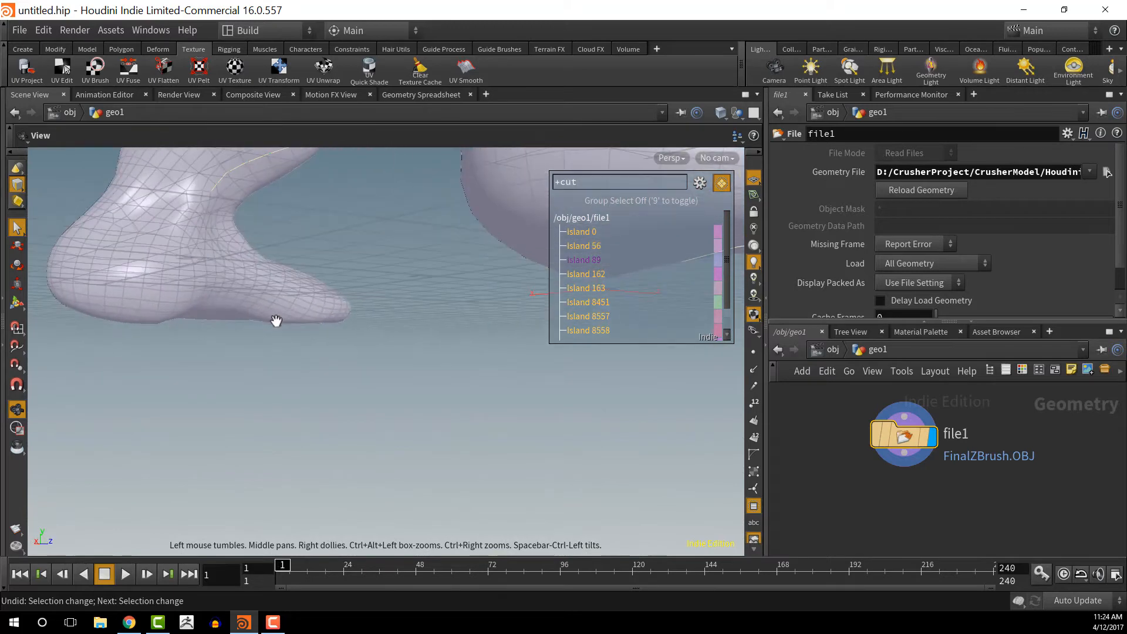
{"action": "middle_click_drag", "start_coordinate": [277, 321], "coordinate": [441, 500]}
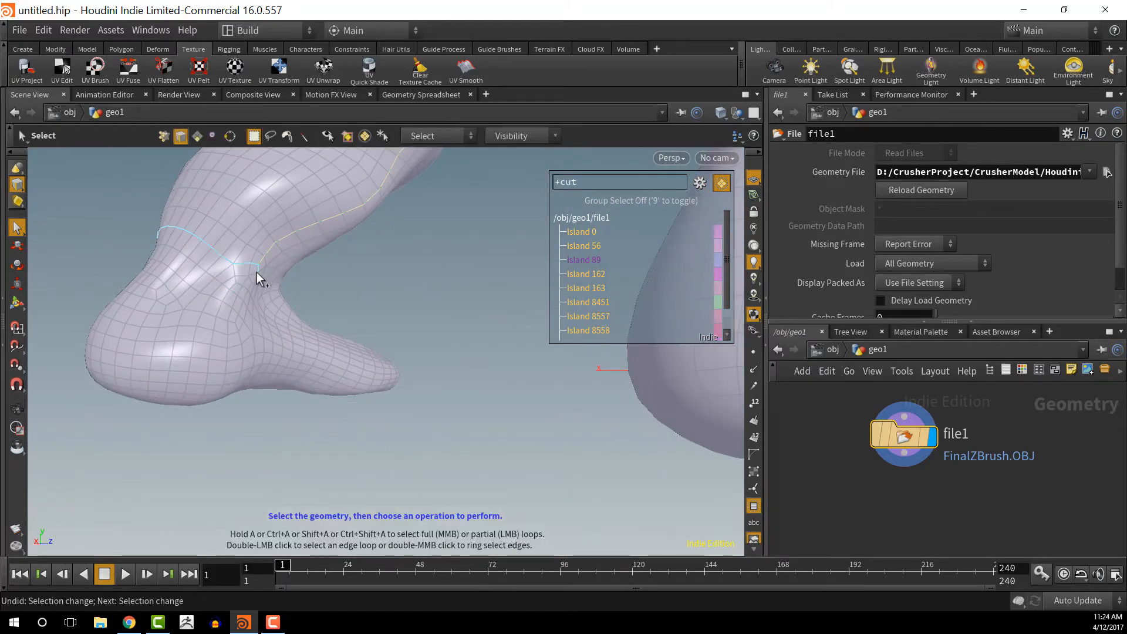
{"action": "left_click", "coordinate": [255, 272], "text": "shift"}
{"action": "left_click_drag", "start_coordinate": [317, 332], "coordinate": [325, 275], "text": "alt"}
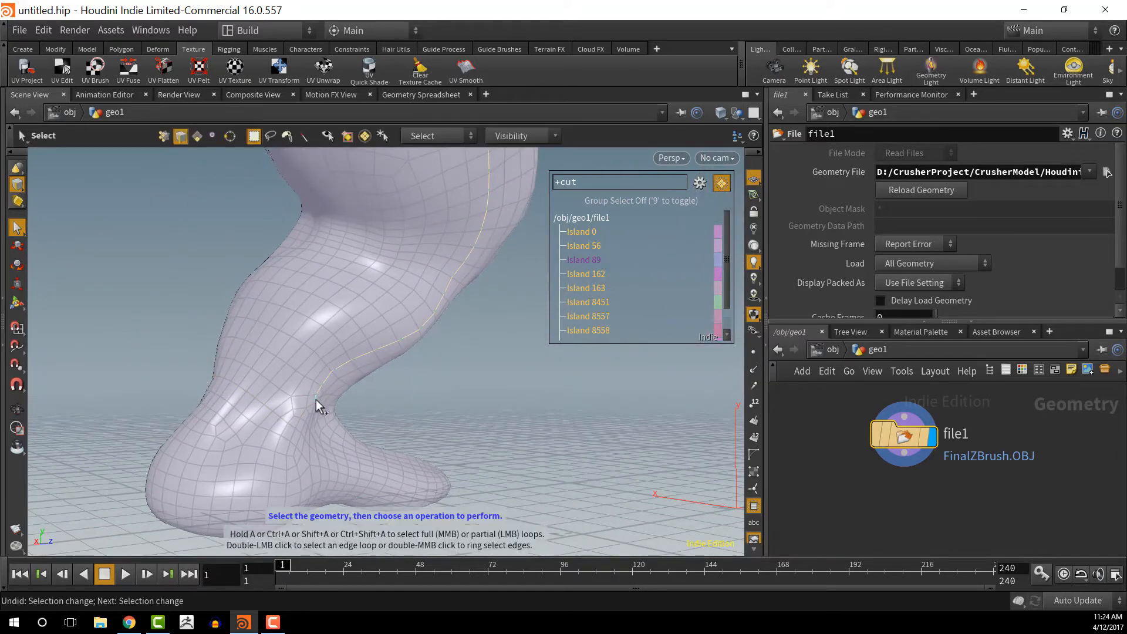
{"action": "left_click_drag", "start_coordinate": [313, 395], "coordinate": [373, 395], "text": "alt"}
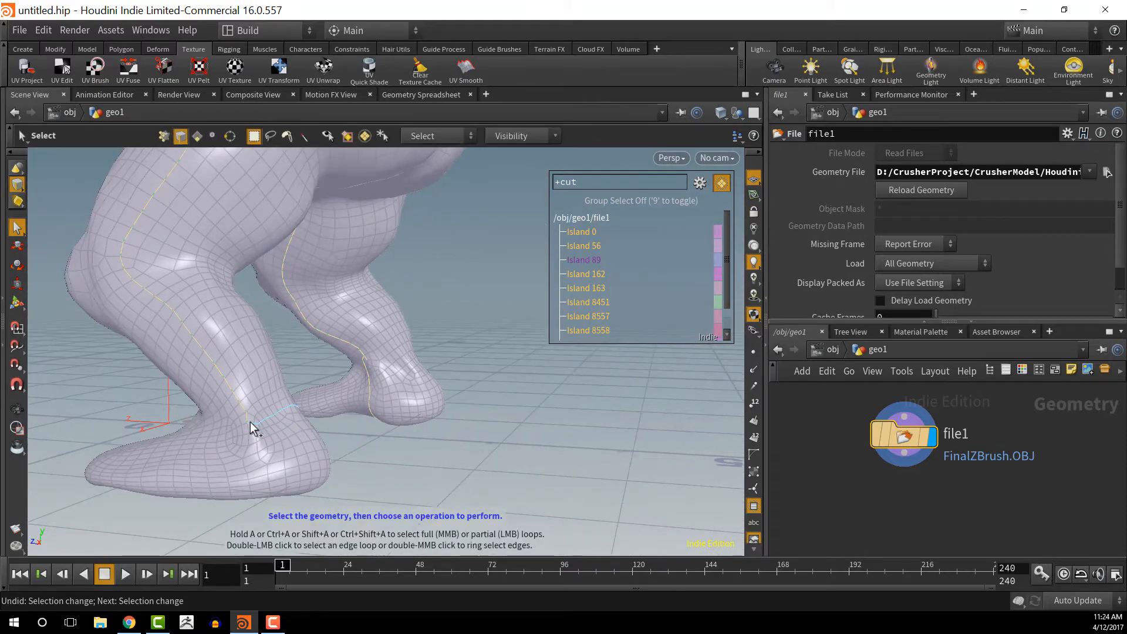
{"action": "left_click_drag", "start_coordinate": [252, 422], "coordinate": [500, 415], "text": "alt"}
{"action": "right_click_drag", "start_coordinate": [500, 415], "coordinate": [539, 435], "text": "alt"}
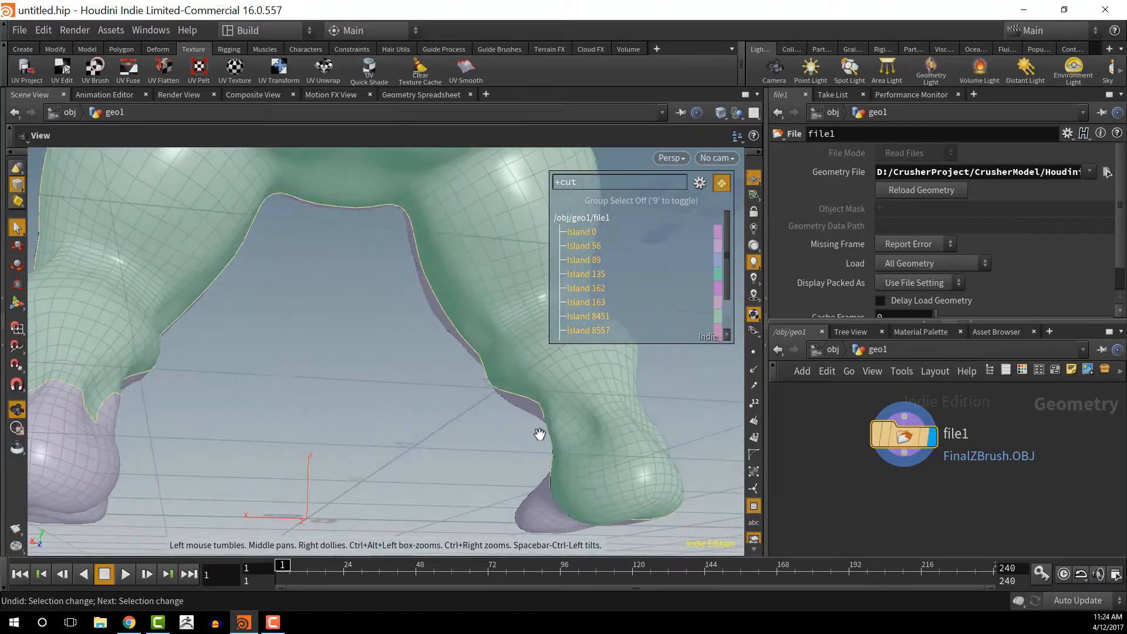
Step: Add seams around the right ankle and down around the heel, separating the foot and heel from the leg
{"action": "left_click_drag", "start_coordinate": [539, 435], "coordinate": [494, 436], "text": "alt"}
{"action": "middle_click_drag", "start_coordinate": [553, 439], "coordinate": [371, 454], "text": "alt"}
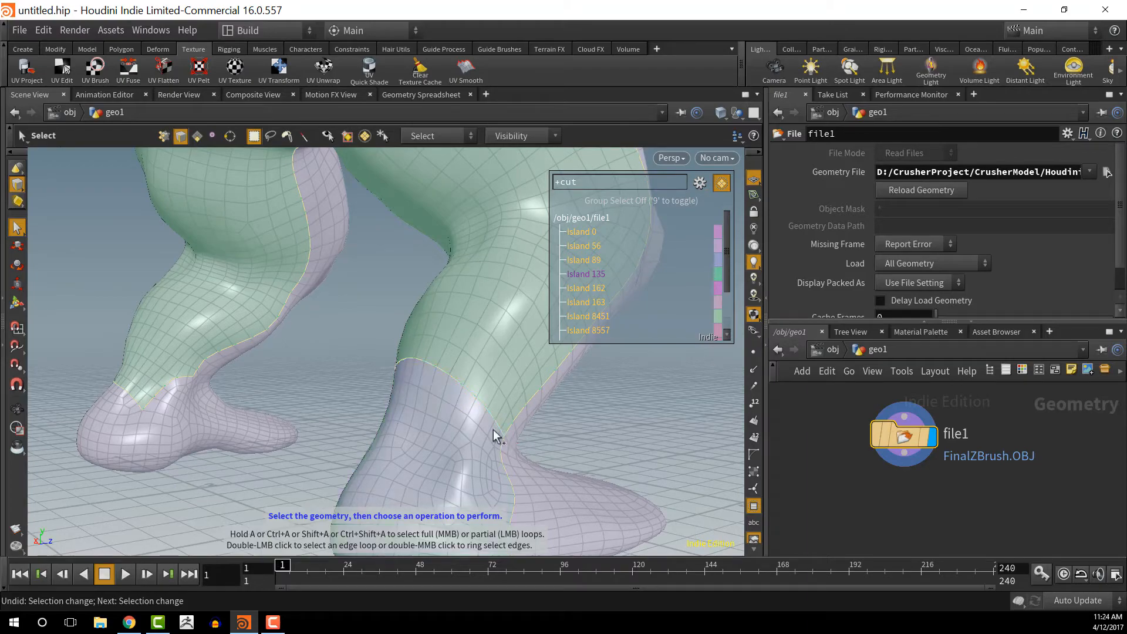
{"action": "left_click_drag", "start_coordinate": [493, 429], "coordinate": [385, 411], "text": "alt"}
{"action": "scroll", "coordinate": [423, 393], "scroll_direction": "up", "scroll_amount": 10}
{"action": "scroll", "coordinate": [309, 385], "scroll_direction": "up", "scroll_amount": 4}
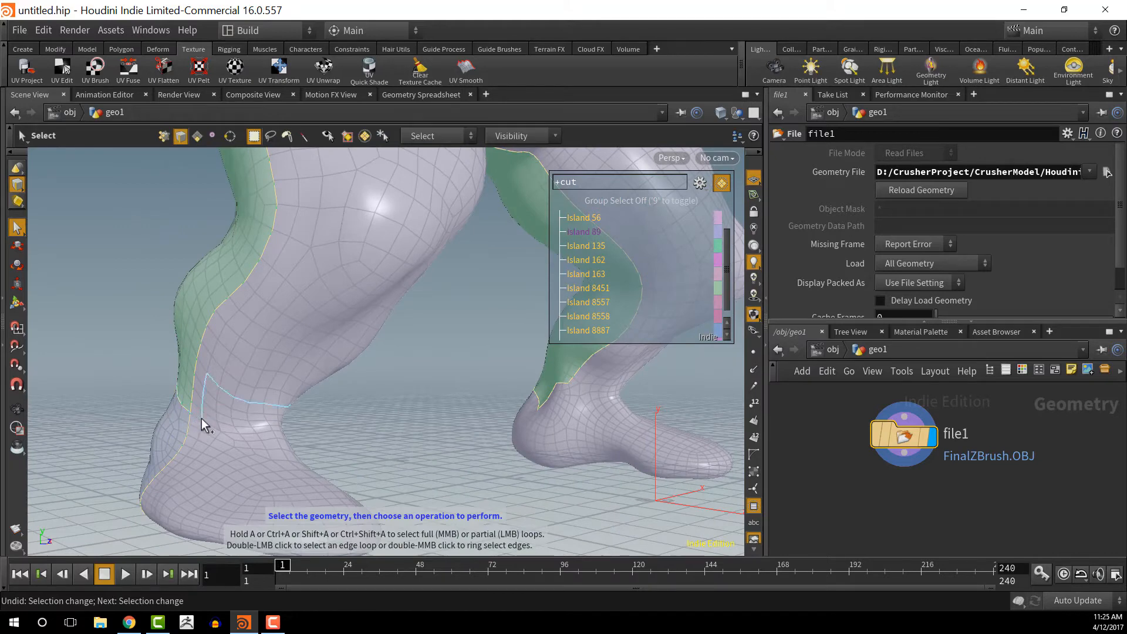
{"action": "mouse_move", "coordinate": [375, 402]}
{"action": "left_mouse_down", "text": "alt"}
{"action": "mouse_move", "coordinate": [292, 397]}
{"action": "mouse_move", "coordinate": [395, 395]}
{"action": "left_mouse_up", "text": "alt"}
{"action": "left_click", "coordinate": [233, 365]}
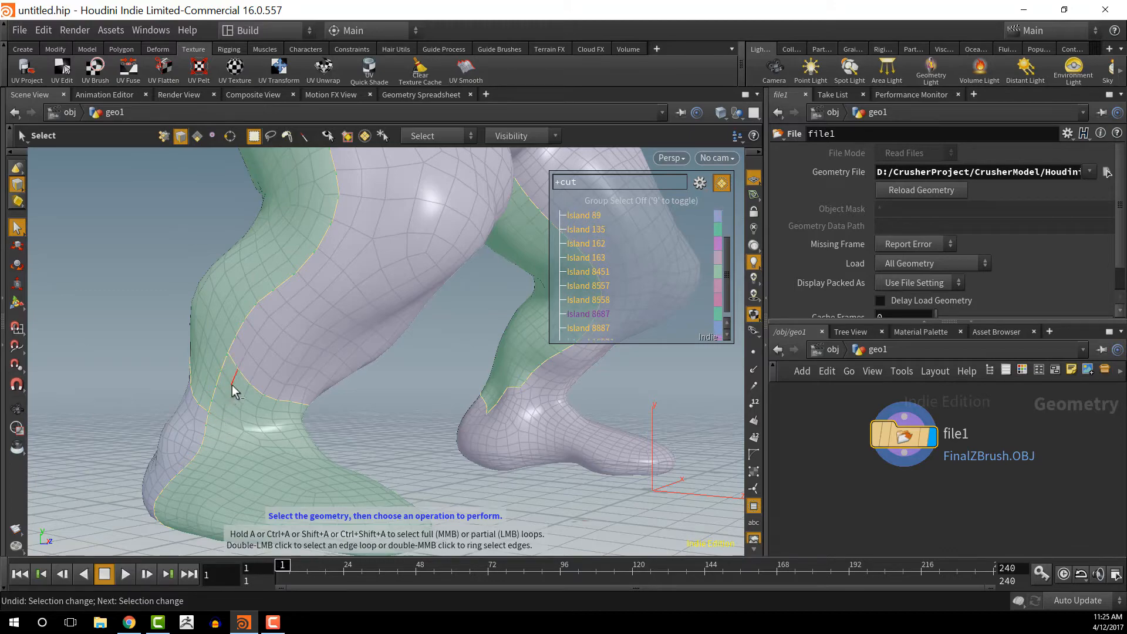
Step: Add a seam along the sole of the right foot, running from the heel seam toward the toes
{"action": "key", "text": "Escape"}
{"action": "left_click_drag", "start_coordinate": [262, 480], "coordinate": [110, 392]}
{"action": "scroll", "coordinate": [111, 393], "scroll_direction": "up", "scroll_amount": 2}
{"action": "scroll", "coordinate": [249, 431], "scroll_direction": "up", "scroll_amount": 6}
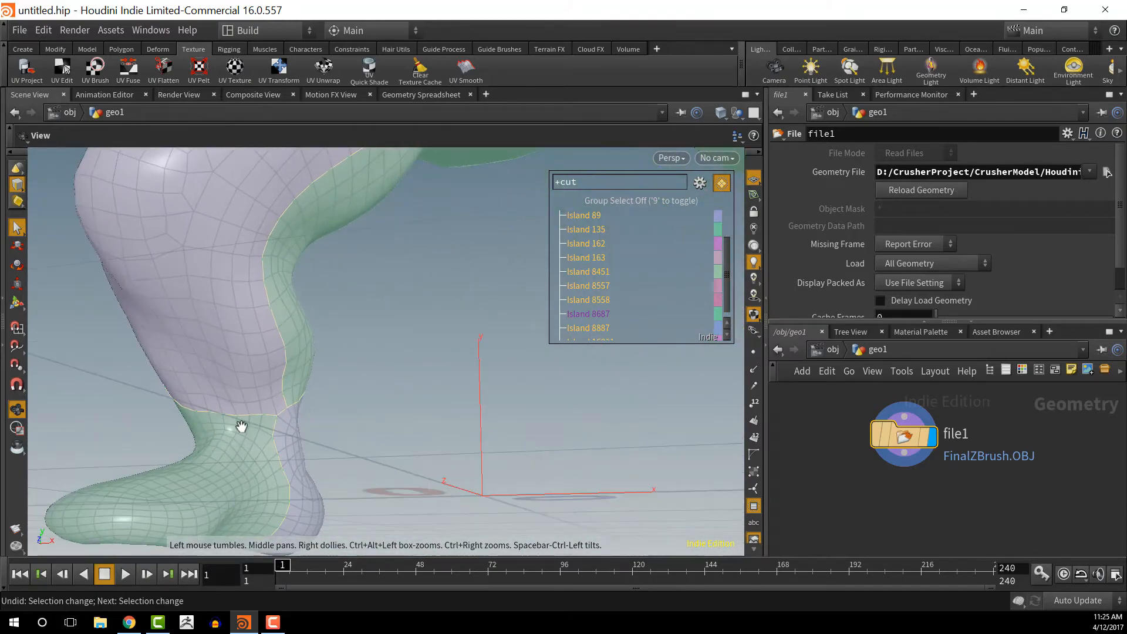
{"action": "left_click_drag", "start_coordinate": [245, 451], "coordinate": [361, 432]}
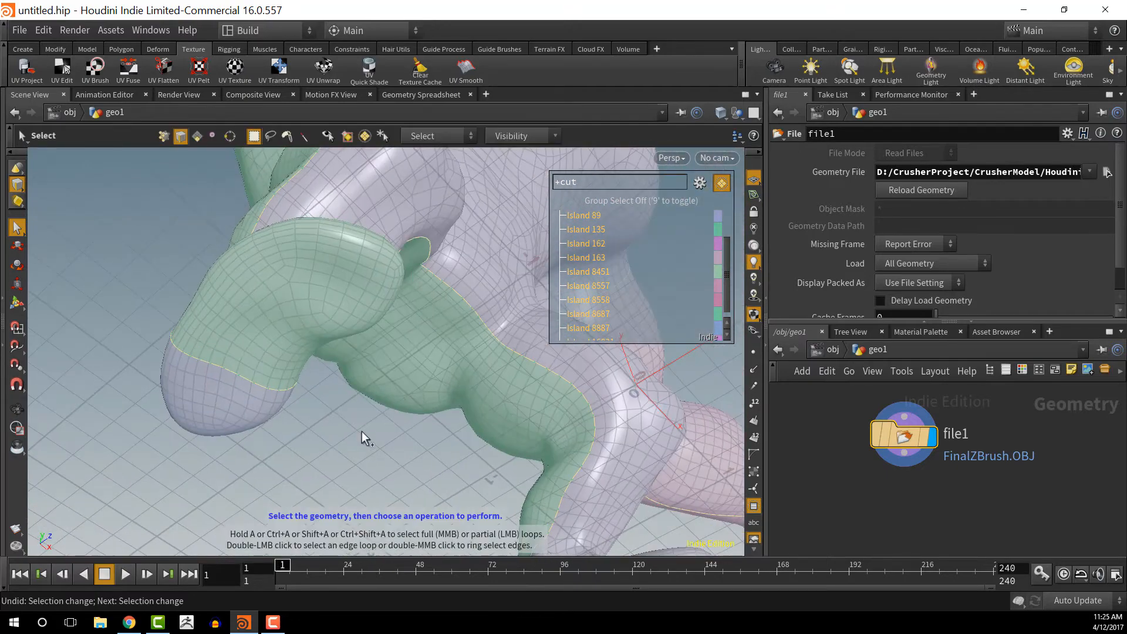
{"action": "left_click", "coordinate": [240, 369]}
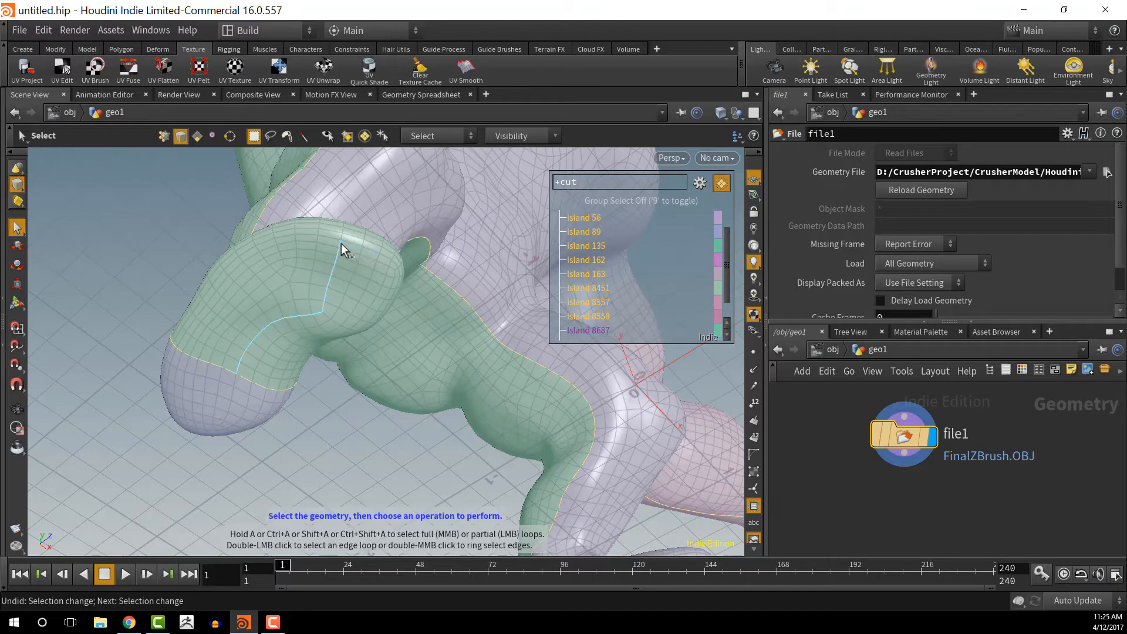
{"action": "left_click_drag", "start_coordinate": [405, 345], "coordinate": [533, 340]}
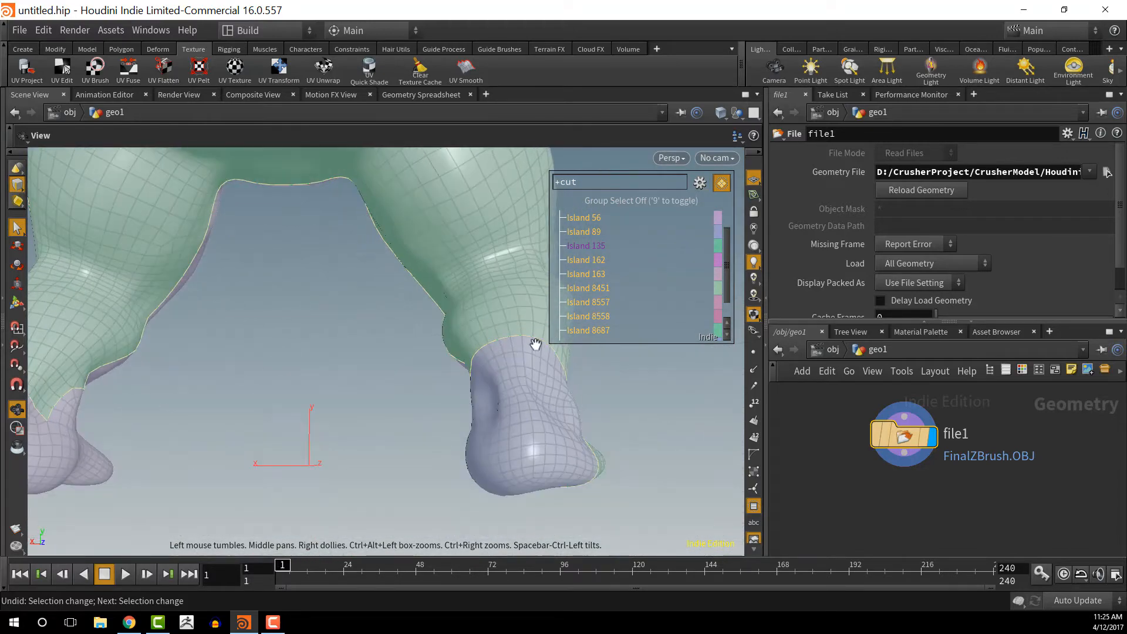
Step: Complete the left ankle seam across the front of the ankle to separate the foot from the leg
{"action": "key", "text": "s"}
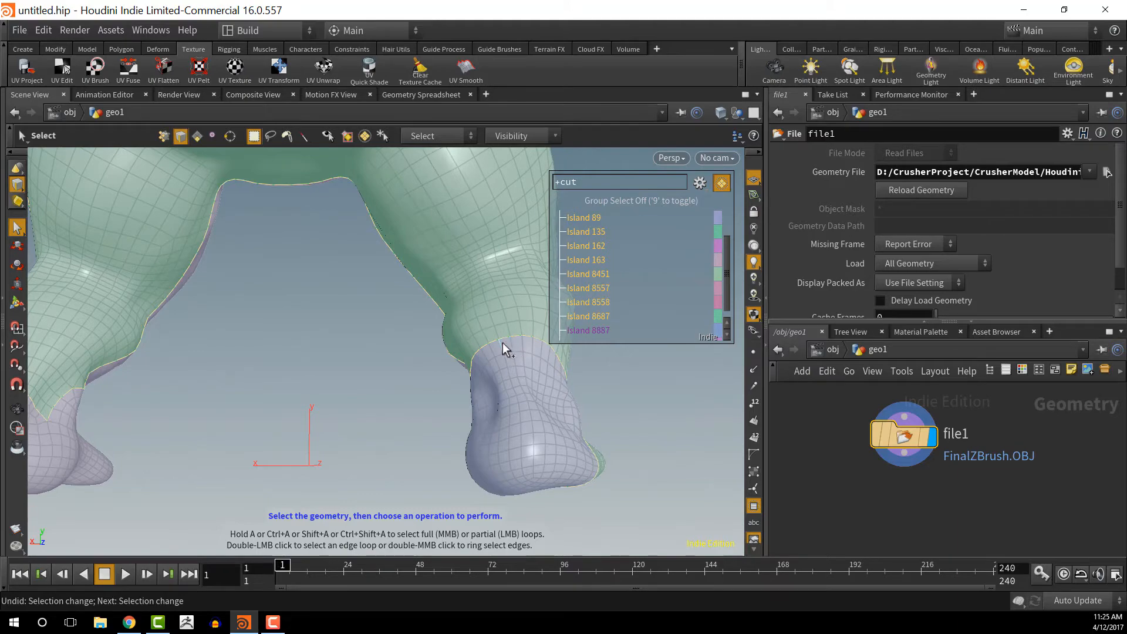
{"action": "left_click_drag", "start_coordinate": [498, 355], "coordinate": [558, 315]}
{"action": "key", "text": "Escape"}
{"action": "key", "text": "s"}
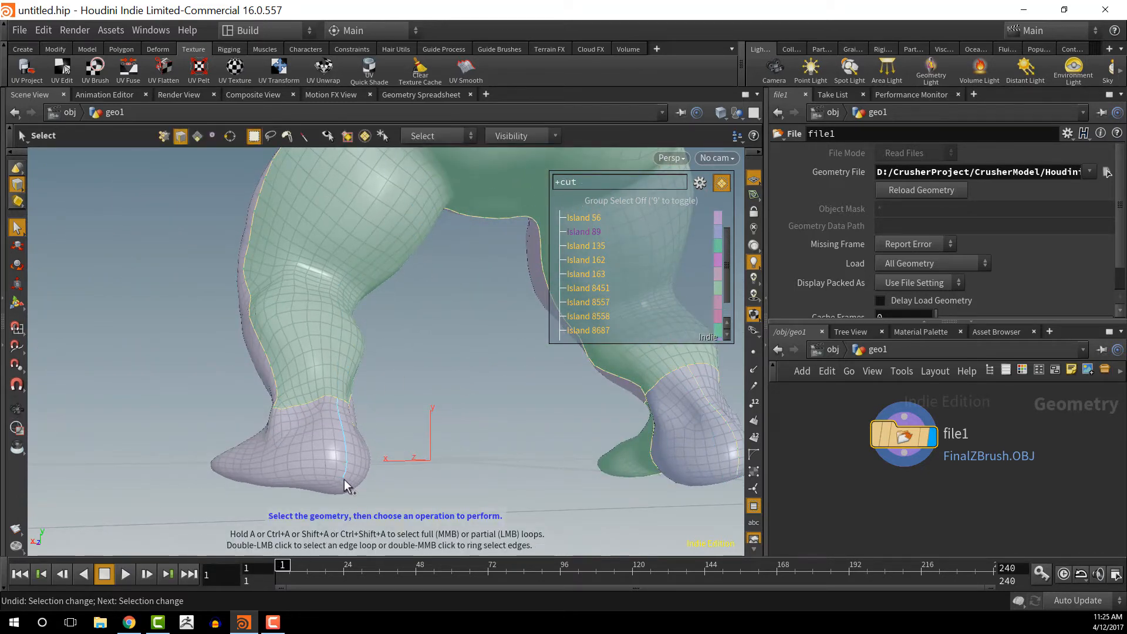
{"action": "key", "text": "Escape"}
{"action": "left_click_drag", "start_coordinate": [346, 435], "coordinate": [540, 426]}
{"action": "key", "text": "s"}
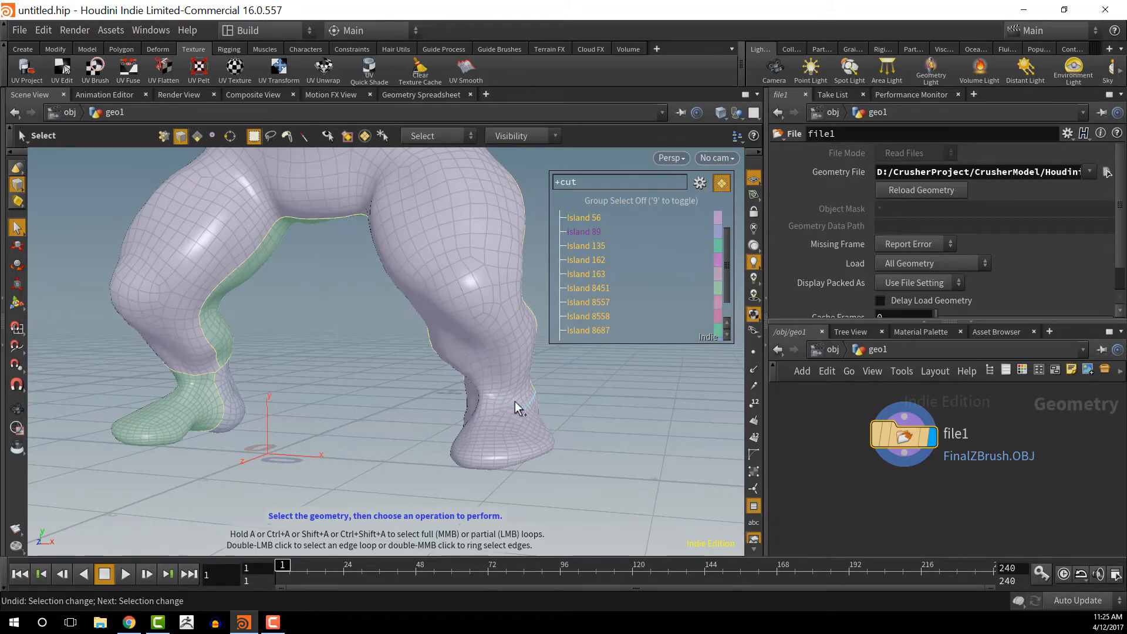
{"action": "key", "text": "Escape"}
{"action": "left_click_drag", "start_coordinate": [509, 401], "coordinate": [411, 414]}
{"action": "scroll", "coordinate": [457, 405], "scroll_direction": "up", "scroll_amount": 3}
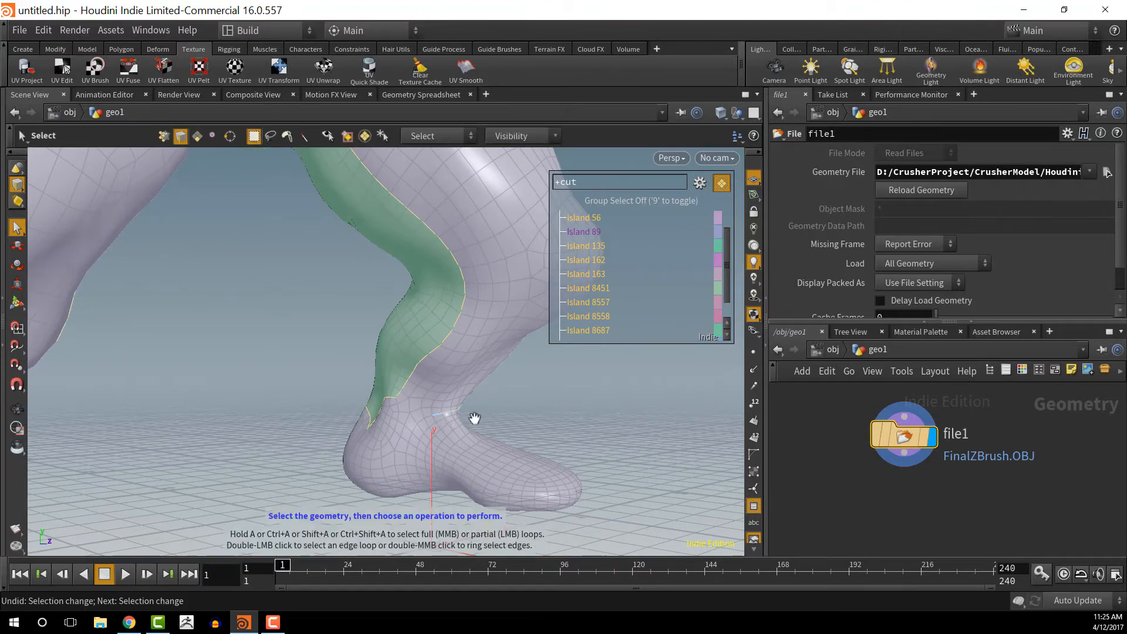
{"action": "left_click_drag", "start_coordinate": [470, 417], "coordinate": [505, 428]}
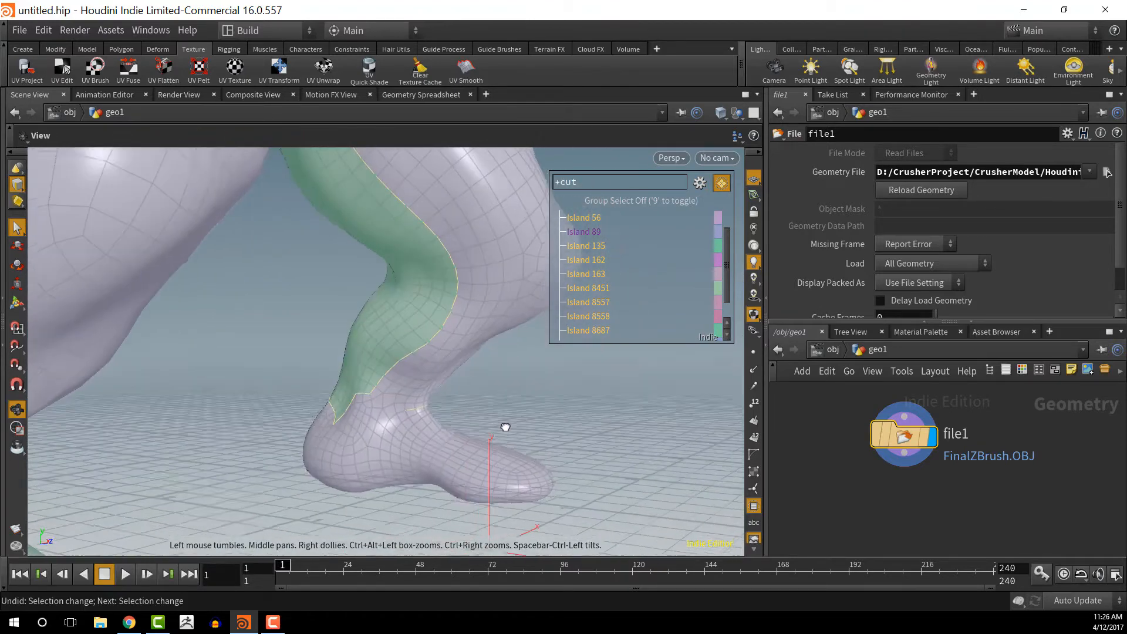
{"action": "left_click", "coordinate": [378, 393], "text": "shift"}
Step: Add a seam down the sides of the left foot and under its sole to separate the heel
{"action": "left_click_drag", "start_coordinate": [454, 474], "coordinate": [316, 390], "text": "alt"}
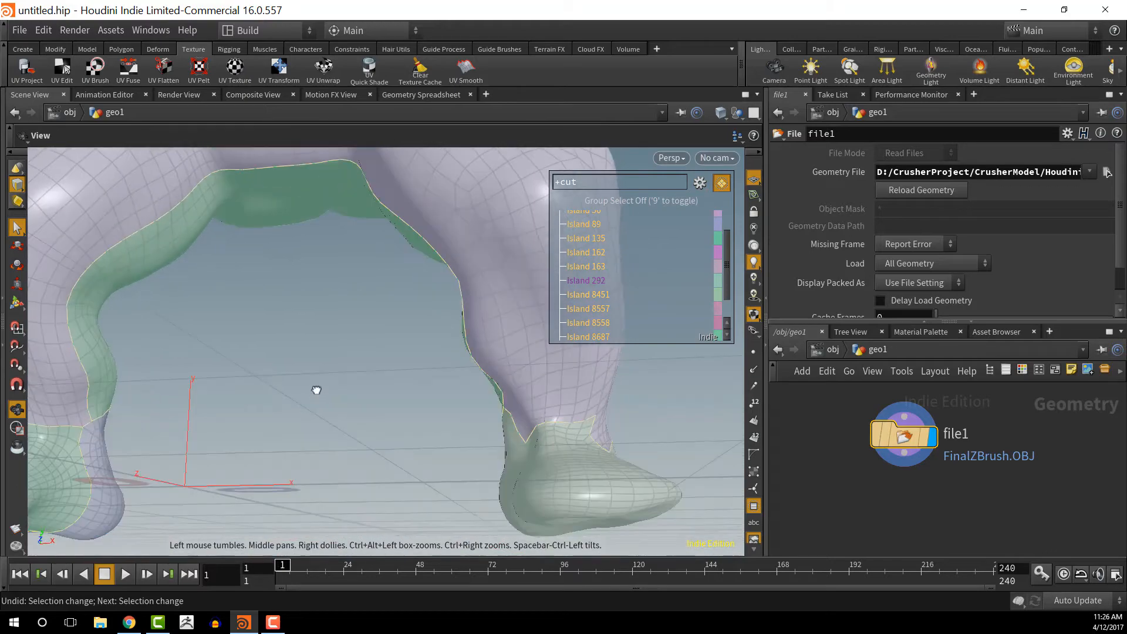
{"action": "left_click_drag", "start_coordinate": [500, 452], "coordinate": [471, 399], "text": "alt"}
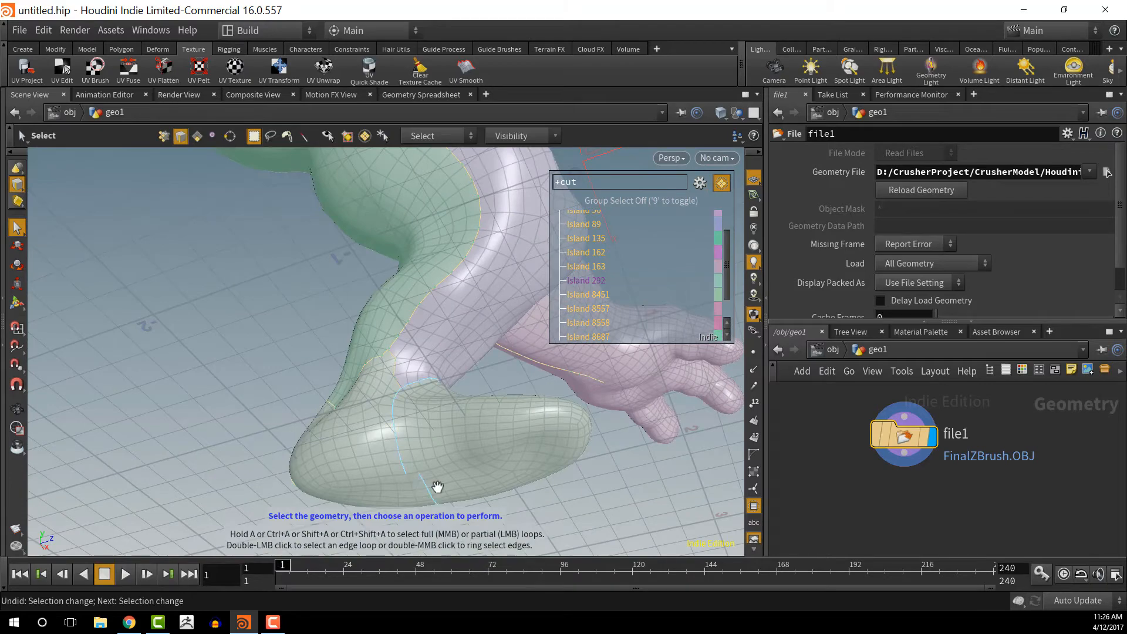
{"action": "left_click_drag", "start_coordinate": [441, 491], "coordinate": [425, 421], "text": "alt"}
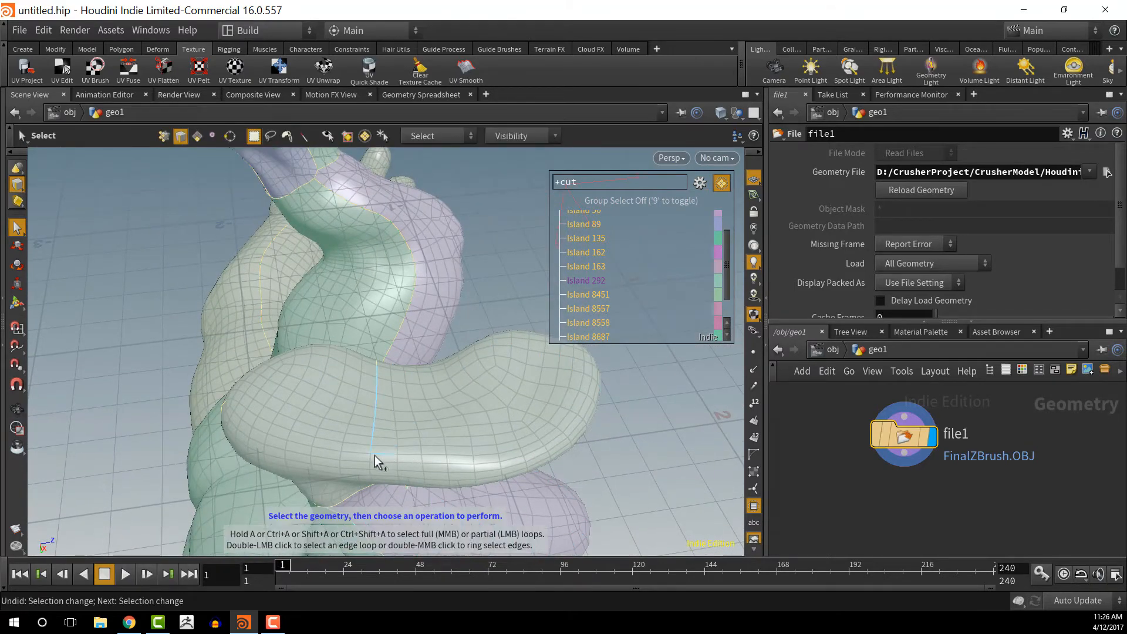
{"action": "left_click_drag", "start_coordinate": [369, 459], "coordinate": [340, 311], "text": "alt"}
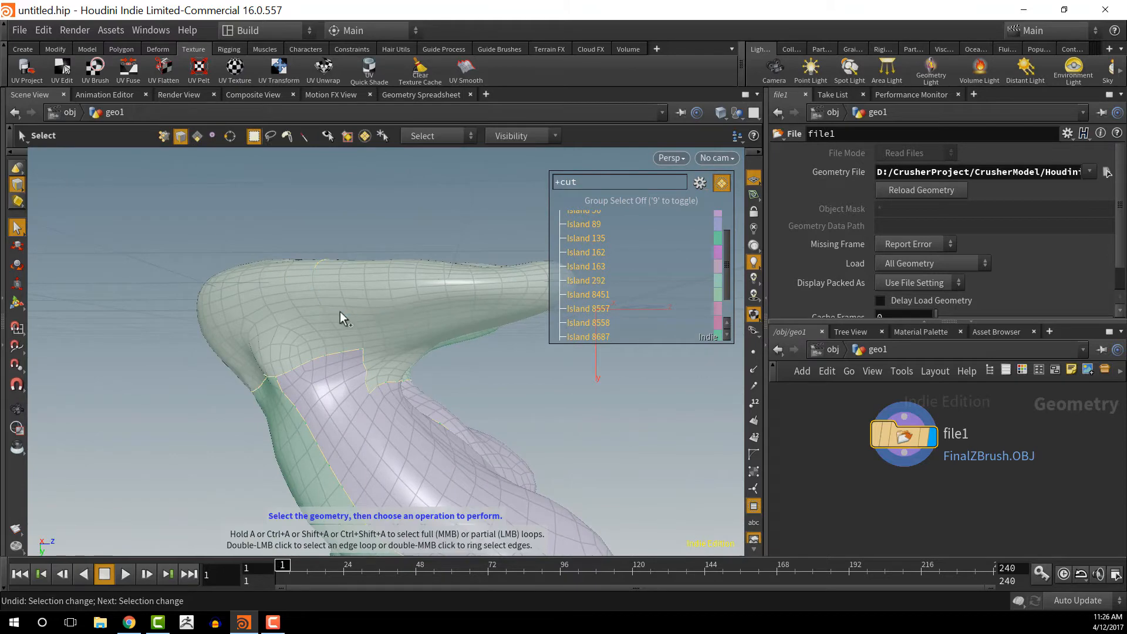
{"action": "left_click", "coordinate": [343, 348], "text": "shift"}
Step: Add a seam along the sole of the left foot from the heel seam toward the toes
{"action": "scroll", "coordinate": [432, 378], "scroll_direction": "down", "scroll_amount": 5}
{"action": "left_click_drag", "start_coordinate": [423, 377], "coordinate": [327, 206], "text": "alt"}
{"action": "left_click", "coordinate": [487, 315], "text": "shift"}
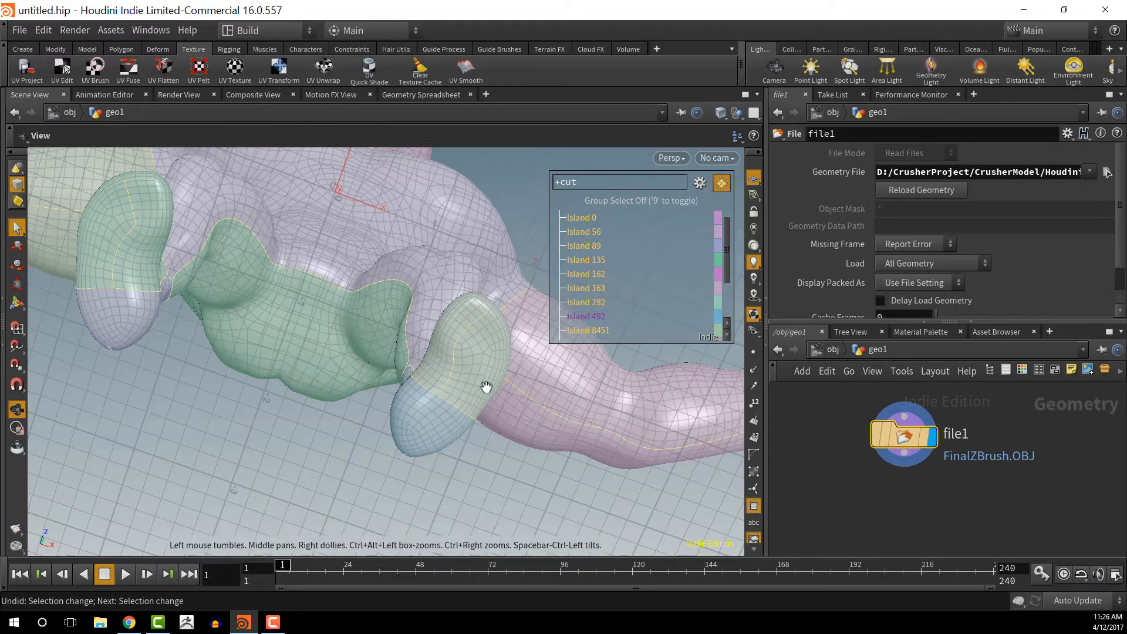
Step: Add a seam around the top of the right thigh, from the crotch behind the hip and back across the front
{"action": "left_click_drag", "start_coordinate": [485, 385], "coordinate": [434, 343], "text": "alt"}
{"action": "key", "text": "s"}
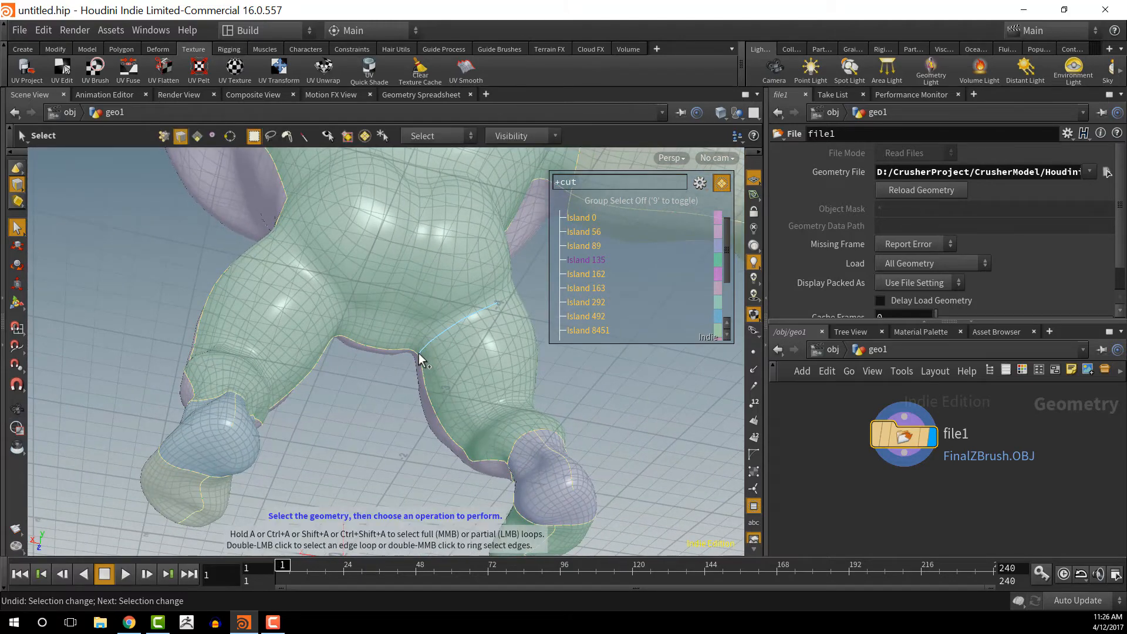
{"action": "left_click_drag", "start_coordinate": [471, 340], "coordinate": [350, 374], "text": "alt"}
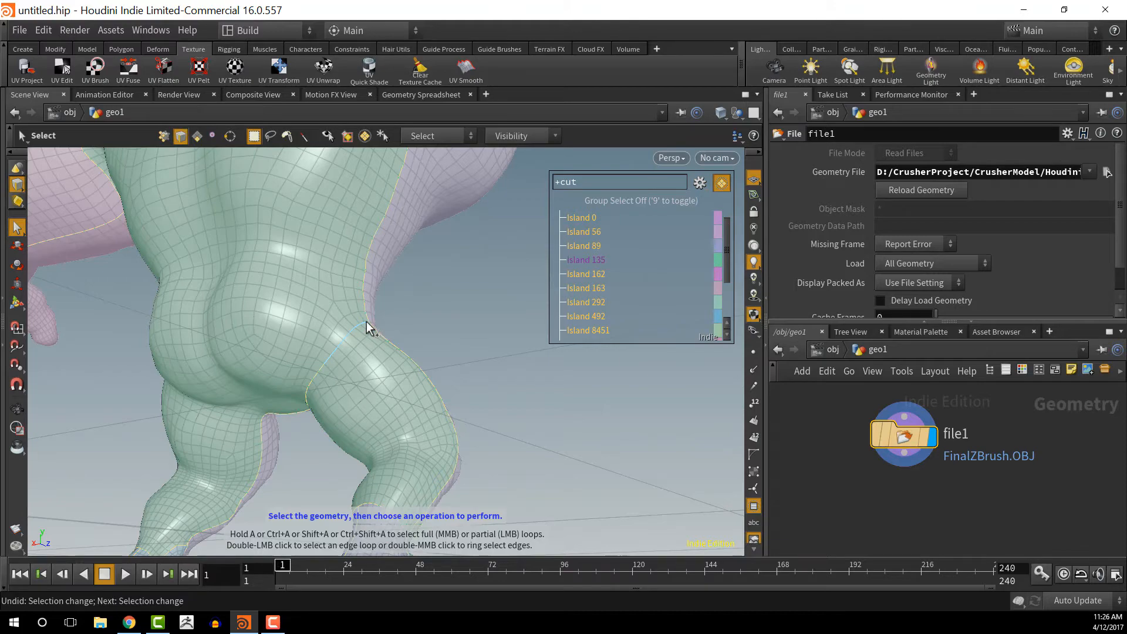
{"action": "left_click_drag", "start_coordinate": [414, 361], "coordinate": [354, 395], "text": "alt"}
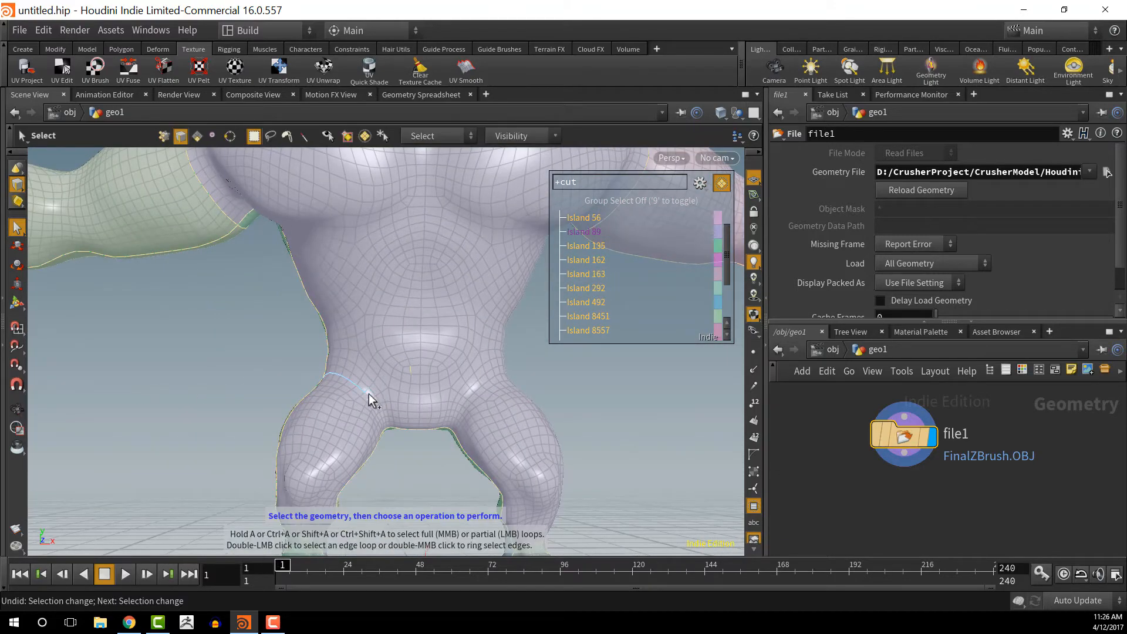
{"action": "left_click_drag", "start_coordinate": [397, 446], "coordinate": [360, 407], "text": "alt"}
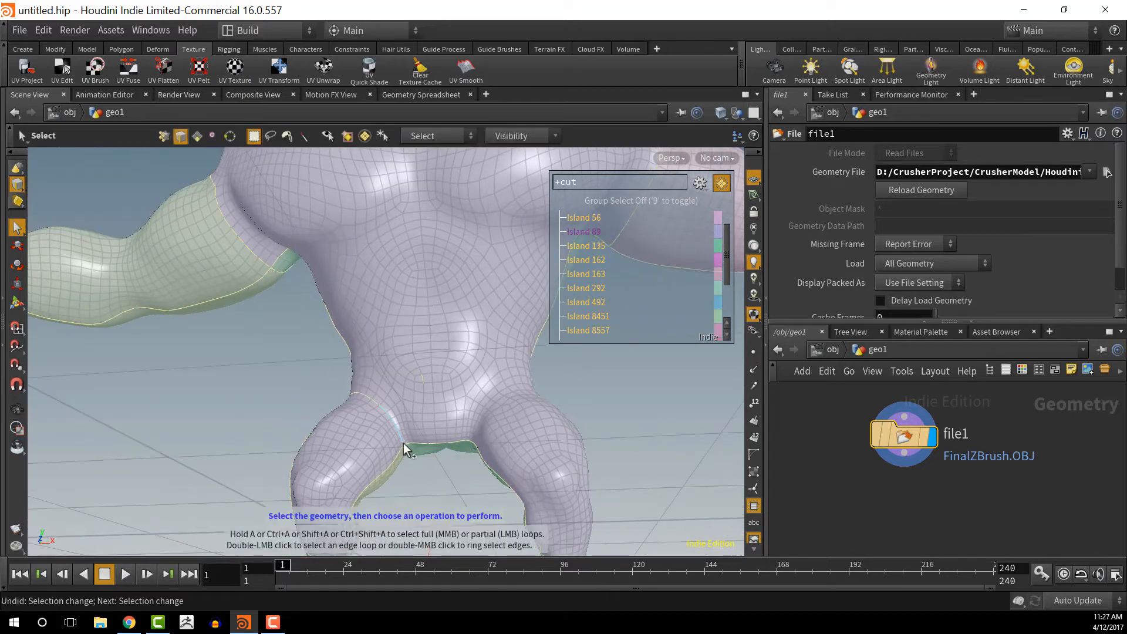
Step: Add a matching seam around the top of the left thigh to separate the left leg from the torso
{"action": "left_click_drag", "start_coordinate": [441, 485], "coordinate": [387, 370], "text": "alt"}
{"action": "scroll", "coordinate": [385, 369], "scroll_direction": "up", "scroll_amount": 5}
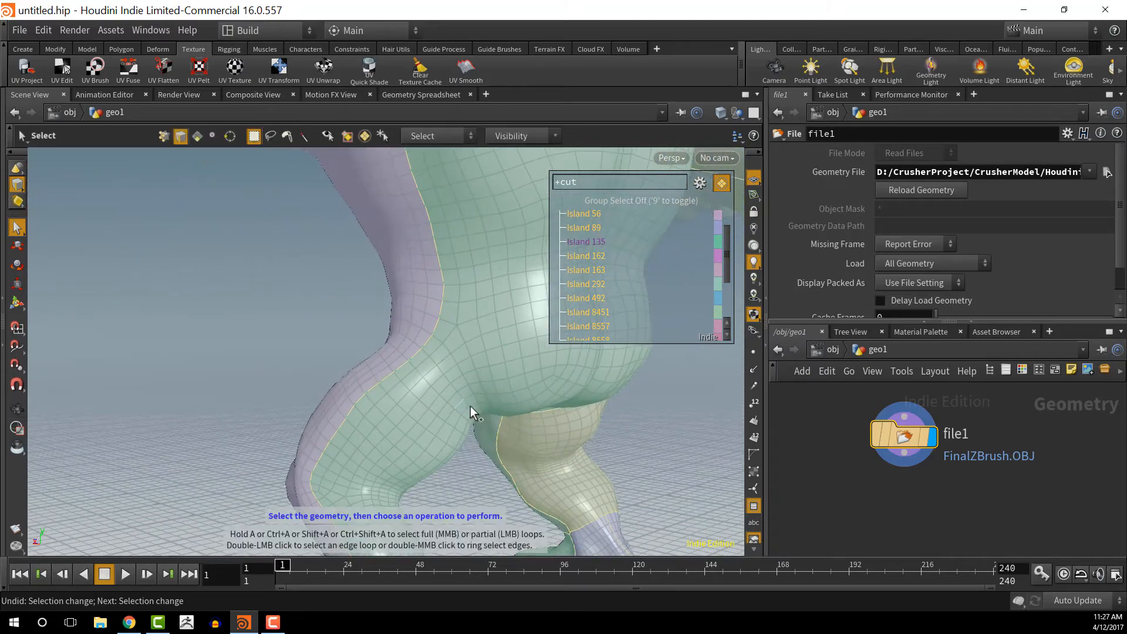
{"action": "left_click_drag", "start_coordinate": [470, 407], "coordinate": [368, 454], "text": "alt"}
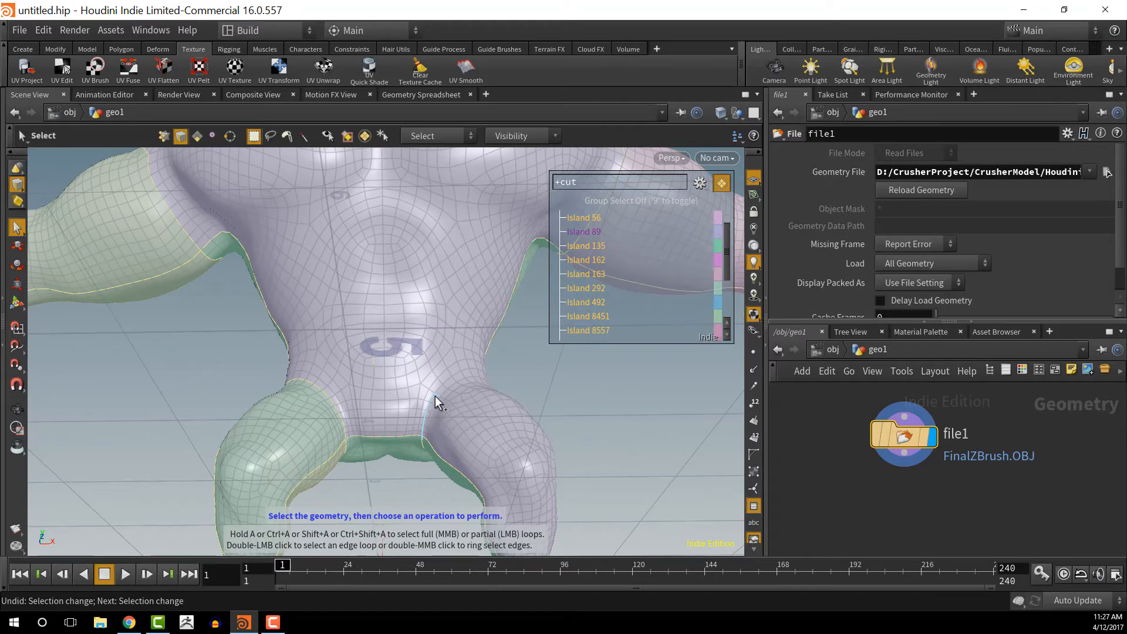
{"action": "left_click_drag", "start_coordinate": [484, 393], "coordinate": [520, 438], "text": "alt"}
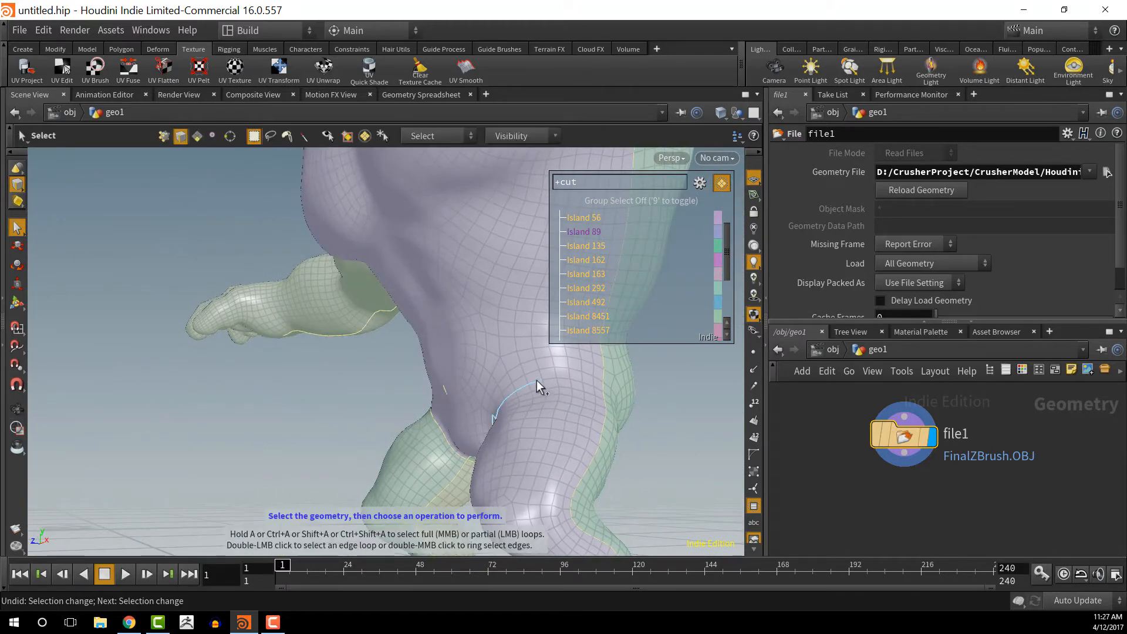
{"action": "left_click_drag", "start_coordinate": [568, 398], "coordinate": [399, 371], "text": "alt"}
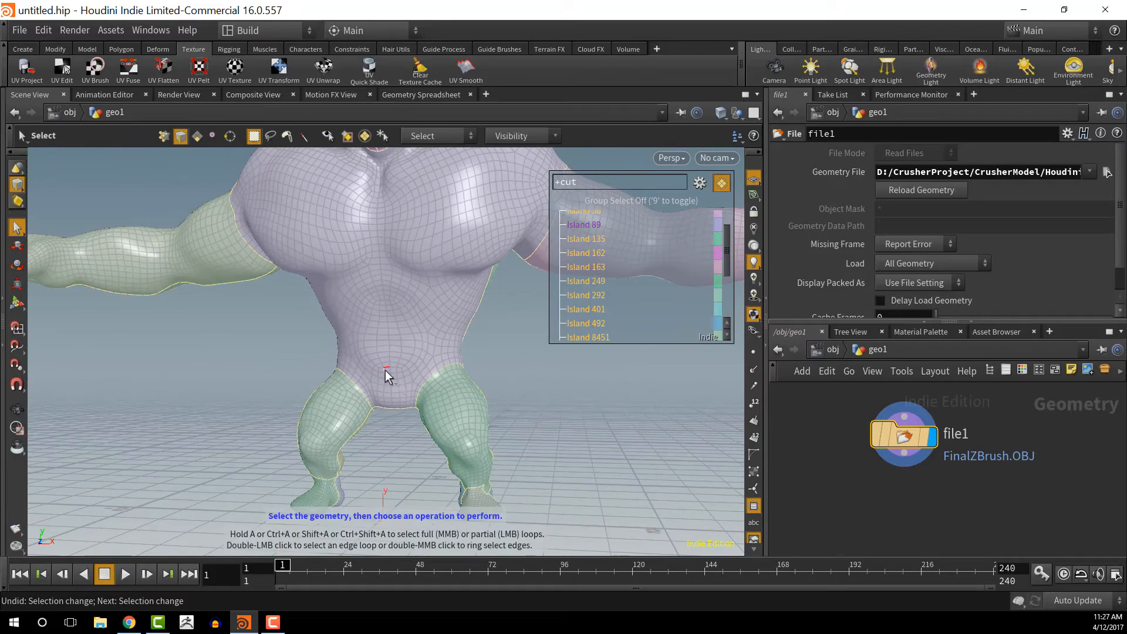
Step: Examine the creature's torso, arms and head from several angles to review the current seams and islands
{"action": "key", "text": "Escape"}
{"action": "left_click_drag", "start_coordinate": [460, 410], "coordinate": [466, 297]}
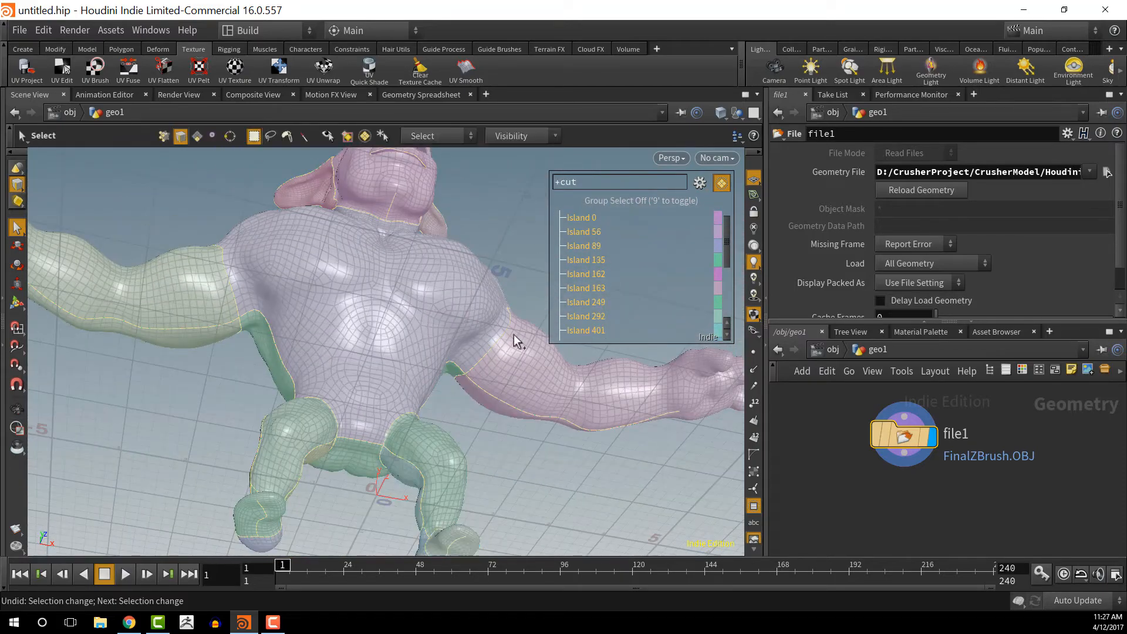
{"action": "left_click_drag", "start_coordinate": [516, 337], "coordinate": [445, 345]}
{"action": "left_click_drag", "start_coordinate": [439, 433], "coordinate": [382, 430]}
{"action": "middle_click_drag", "start_coordinate": [382, 401], "coordinate": [415, 551]}
{"action": "key", "text": "Escape"}
{"action": "left_click_drag", "start_coordinate": [385, 359], "coordinate": [396, 368]}
{"action": "left_click_drag", "start_coordinate": [401, 328], "coordinate": [560, 430]}
{"action": "right_click_drag", "start_coordinate": [561, 430], "coordinate": [593, 424]}
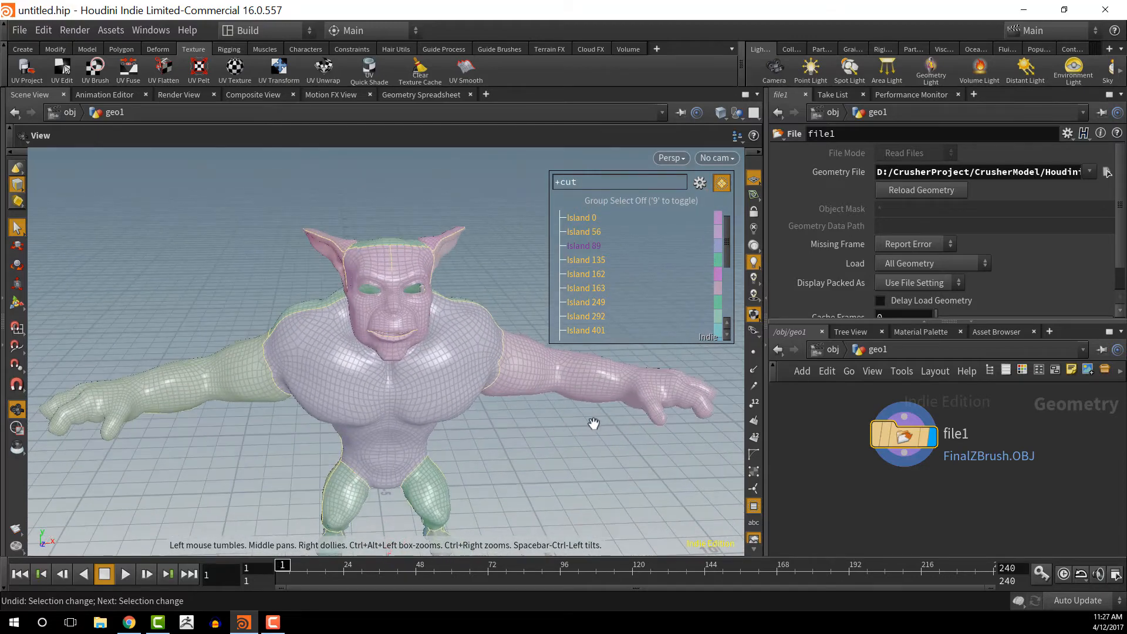
Step: Try to add a seam around the left elbow
{"action": "middle_click_drag", "start_coordinate": [503, 463], "coordinate": [531, 452]}
{"action": "scroll", "coordinate": [192, 440], "scroll_direction": "up", "scroll_amount": 6}
{"action": "scroll", "coordinate": [192, 441], "scroll_direction": "up", "scroll_amount": 3}
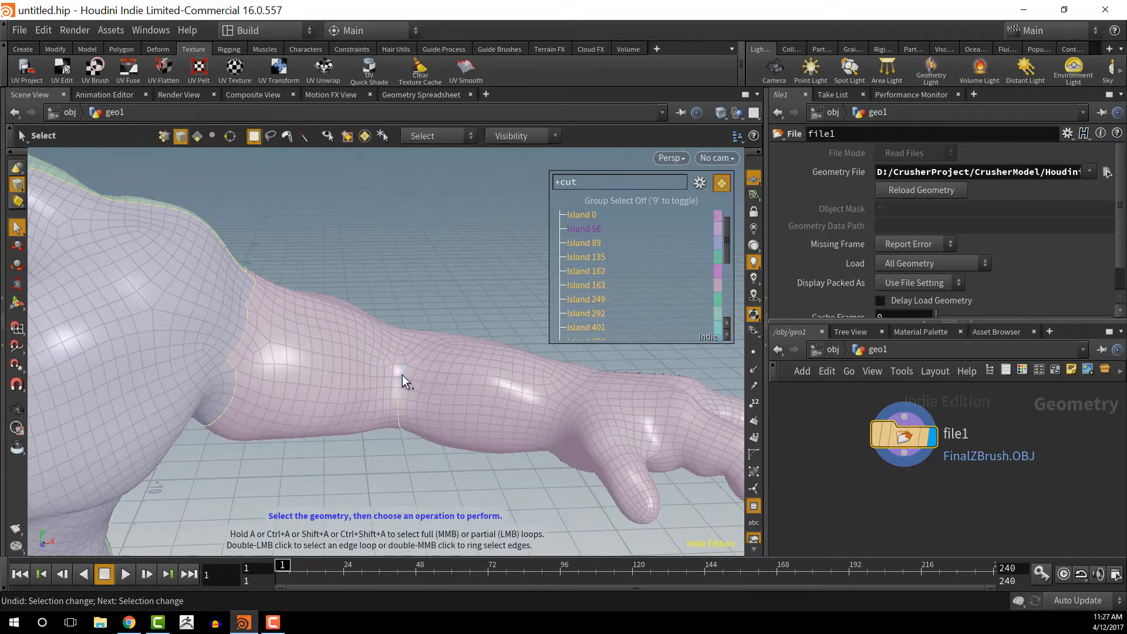
{"action": "left_click_drag", "start_coordinate": [403, 374], "coordinate": [456, 442], "text": "alt"}
{"action": "scroll", "coordinate": [457, 370], "scroll_direction": "down", "scroll_amount": 5}
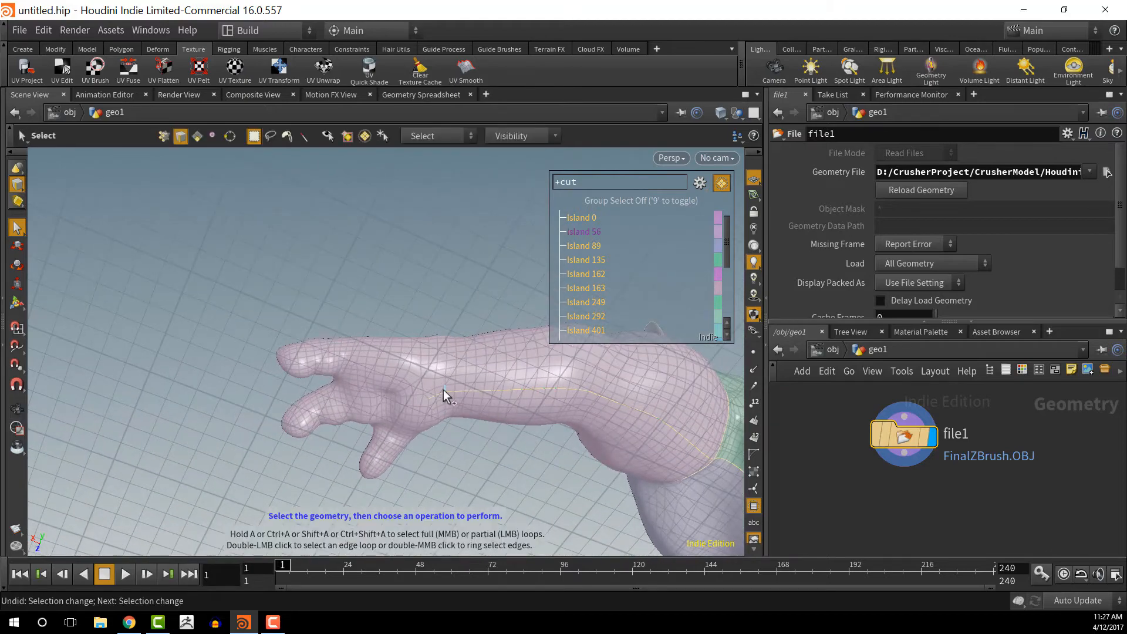
Step: Add a seam around the left wrist to separate the hand from the forearm
{"action": "left_click_drag", "start_coordinate": [447, 415], "coordinate": [833, 330], "text": "alt"}
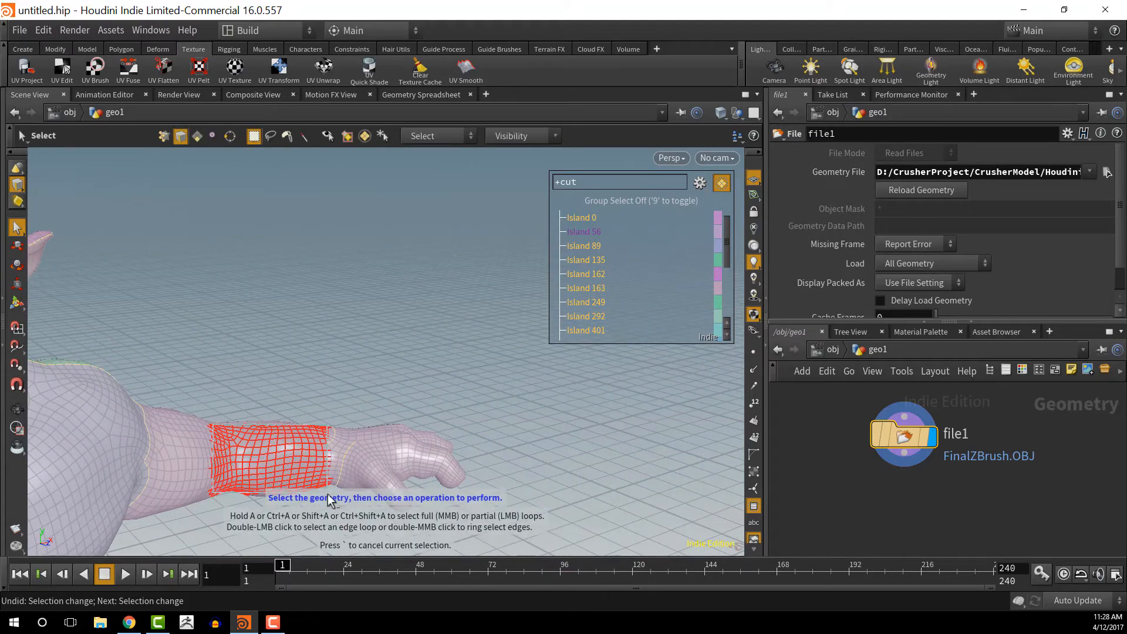
{"action": "left_click_drag", "start_coordinate": [322, 496], "coordinate": [344, 463], "text": "alt"}
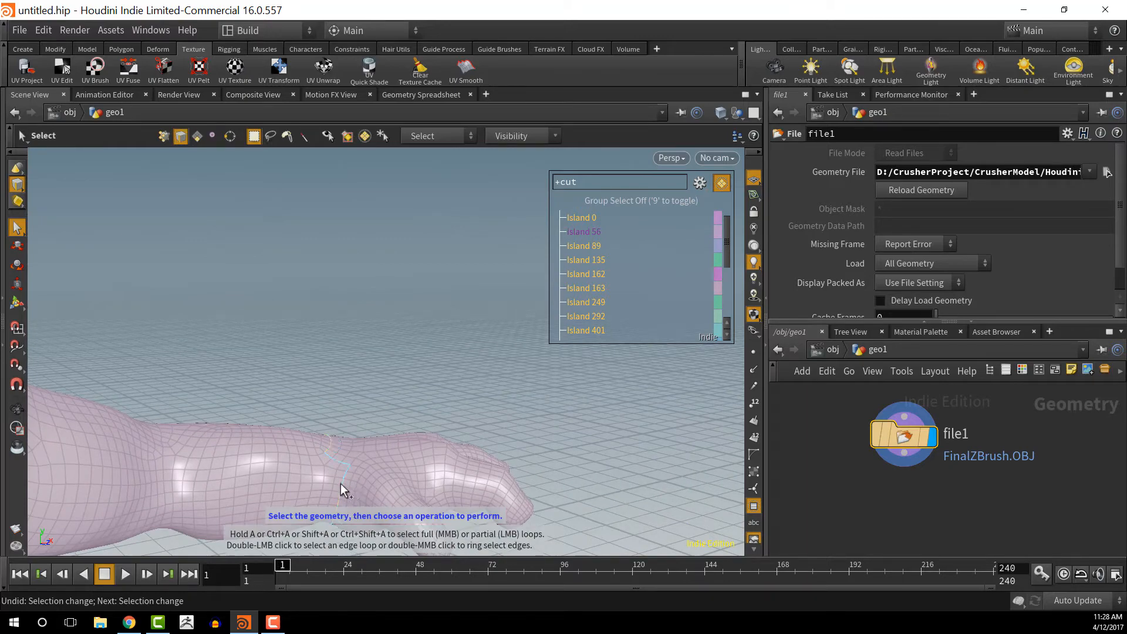
{"action": "left_click_drag", "start_coordinate": [359, 497], "coordinate": [352, 432], "text": "alt"}
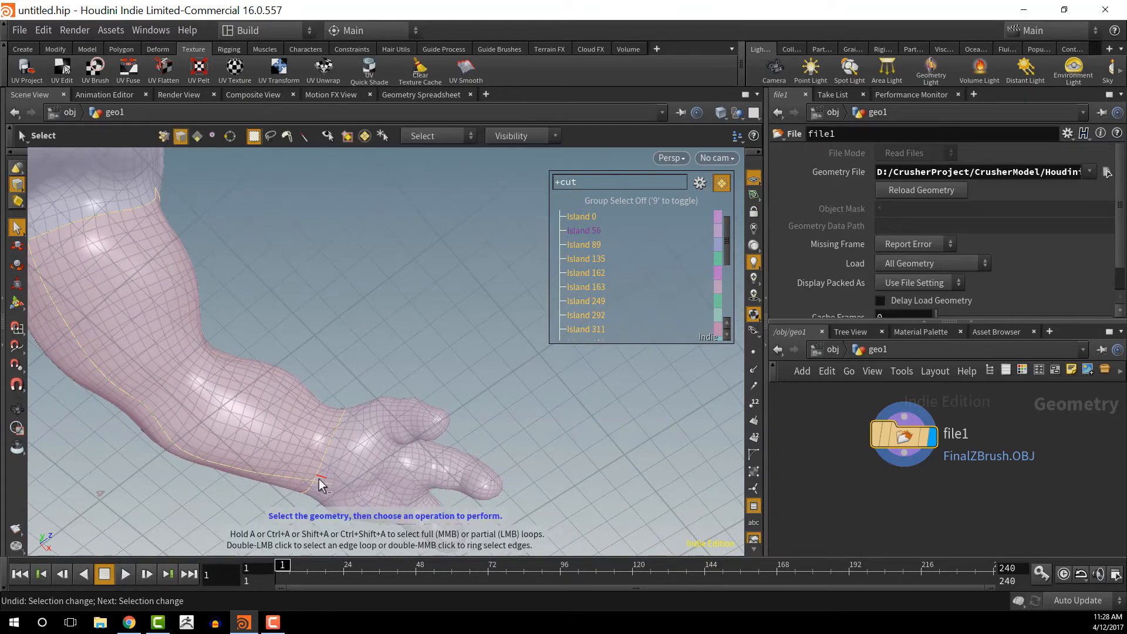
{"action": "left_click_drag", "start_coordinate": [321, 485], "coordinate": [387, 489], "text": "alt"}
{"action": "right_click_drag", "start_coordinate": [405, 319], "coordinate": [410, 350], "text": "alt"}
Step: Add an edge loop around the left hand's thumb as a seam
{"action": "middle_click_drag", "start_coordinate": [410, 350], "coordinate": [399, 284], "text": "alt"}
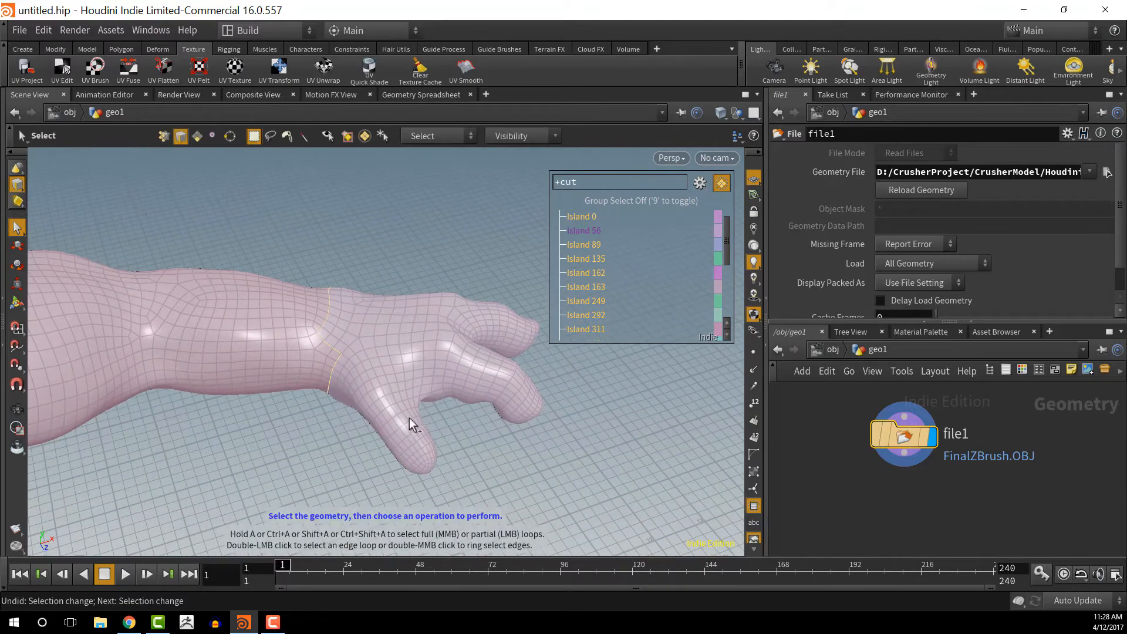
{"action": "right_click_drag", "start_coordinate": [409, 417], "coordinate": [403, 422], "text": "alt"}
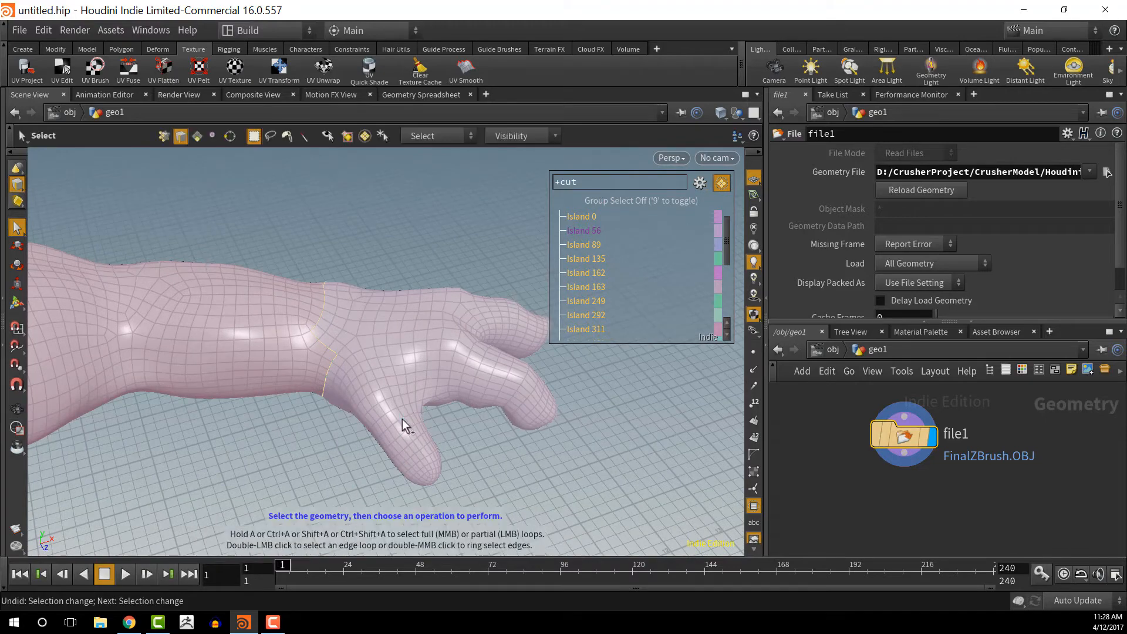
{"action": "double_click", "coordinate": [408, 417], "text": "shift"}
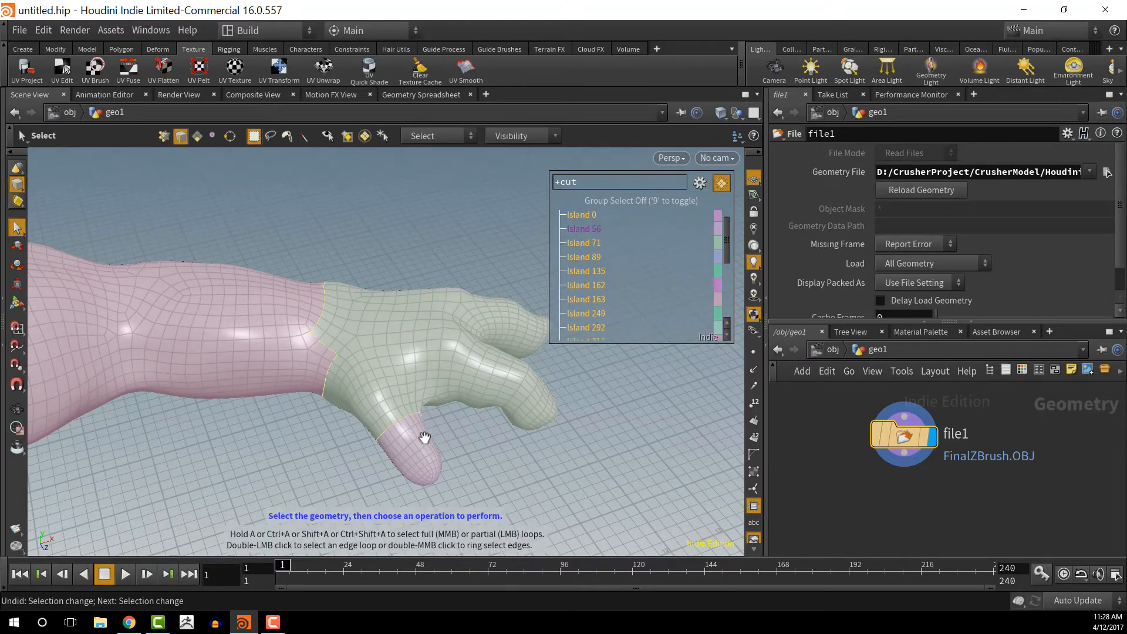
Step: Add edge loops around the bases of the left hand's two remaining fingers to separate them from the hand
{"action": "left_click_drag", "start_coordinate": [422, 438], "coordinate": [337, 458], "text": "alt"}
{"action": "middle_click_drag", "start_coordinate": [526, 458], "coordinate": [390, 486], "text": "alt"}
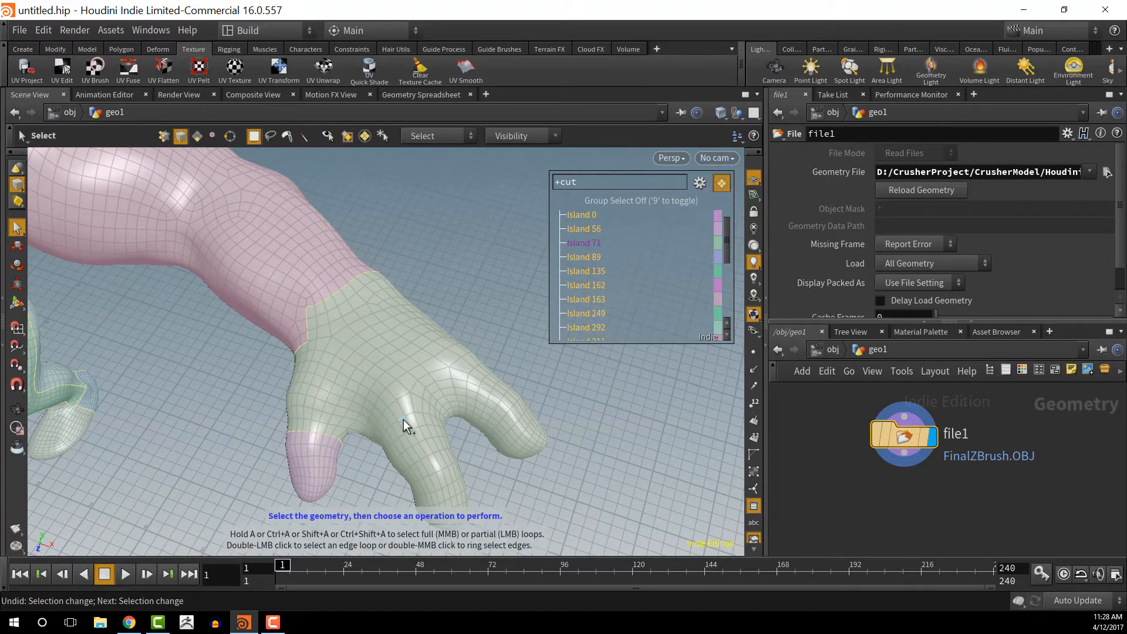
{"action": "double_click", "coordinate": [409, 417], "text": "shift"}
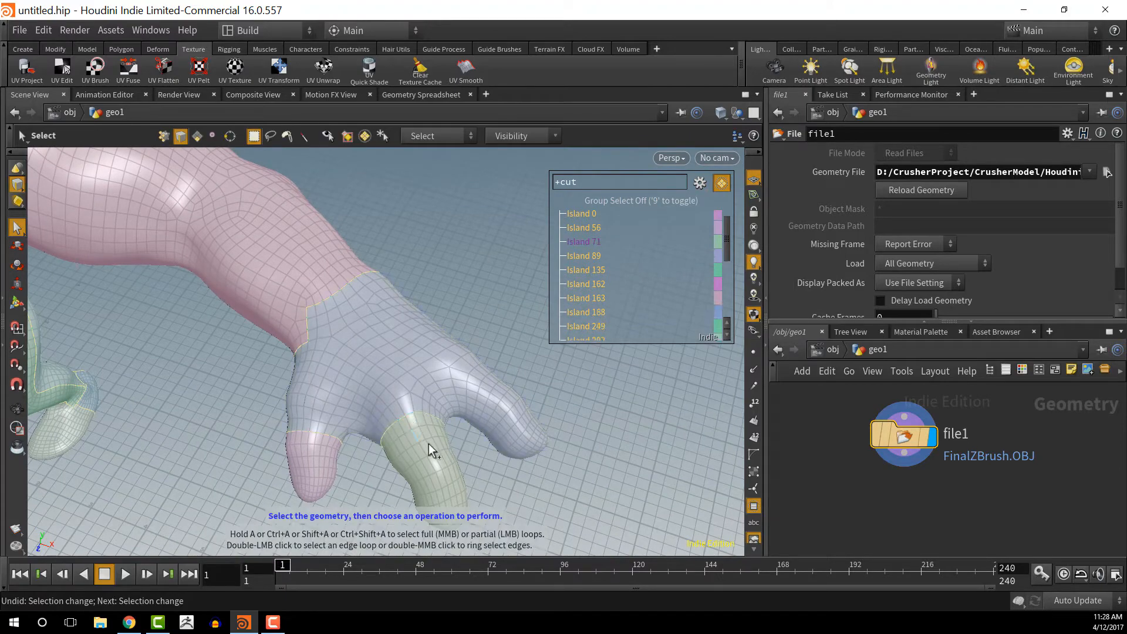
{"action": "left_click_drag", "start_coordinate": [470, 398], "coordinate": [457, 422], "text": "alt"}
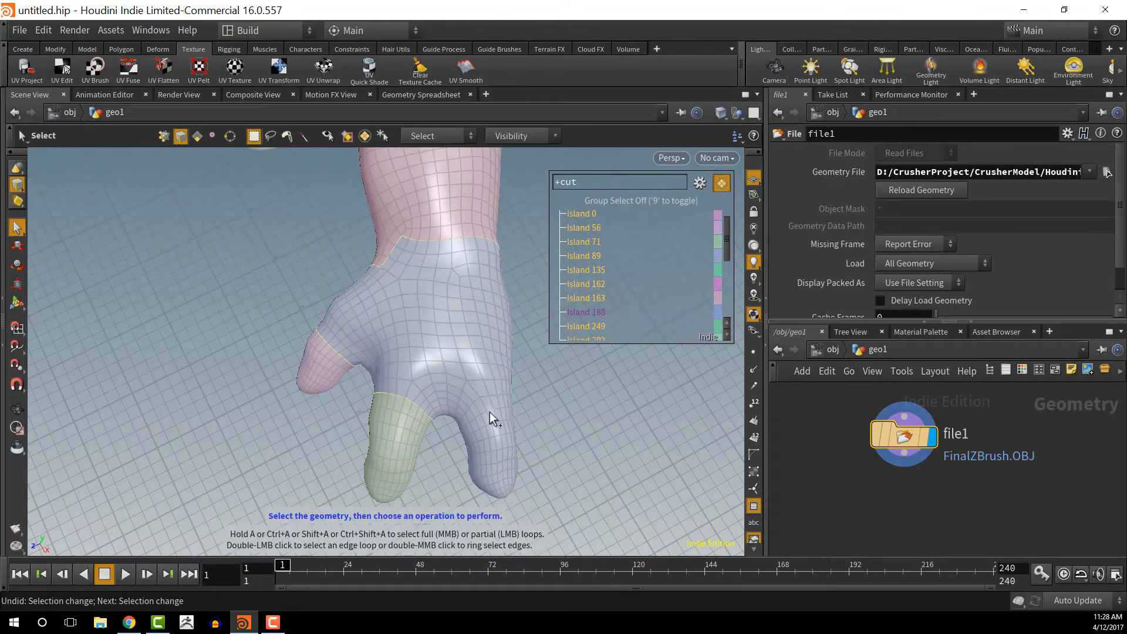
{"action": "double_click", "coordinate": [484, 414], "text": "shift"}
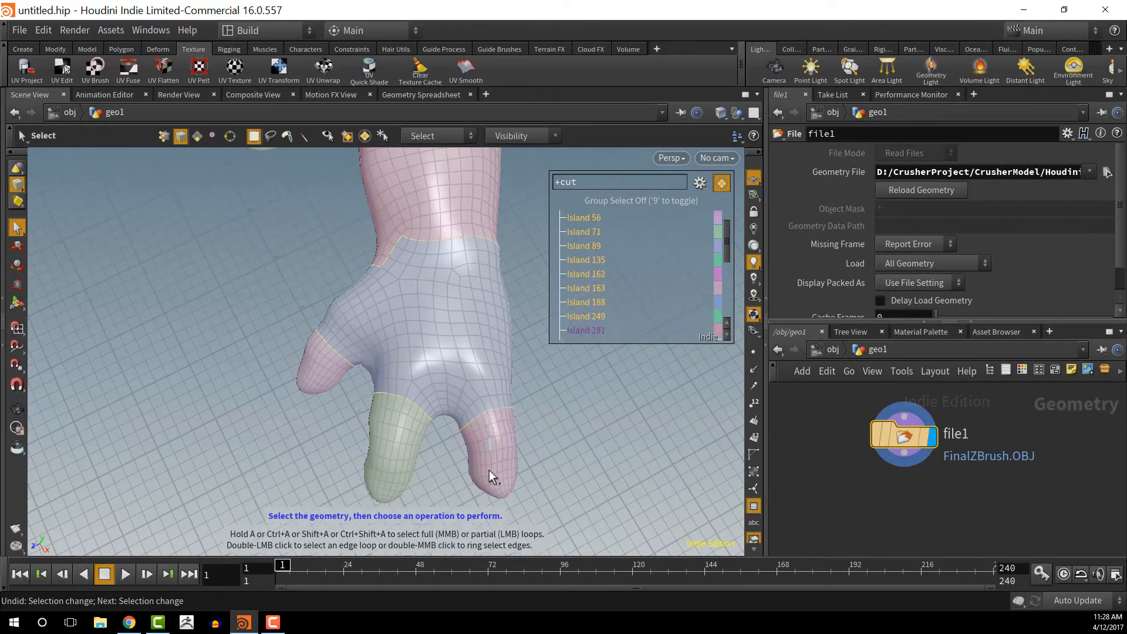
Step: Add lengthwise seams along the undersides of the left hand's two fingers and along the inner side of its thumb
{"action": "left_click_drag", "start_coordinate": [488, 469], "coordinate": [474, 438], "text": "alt"}
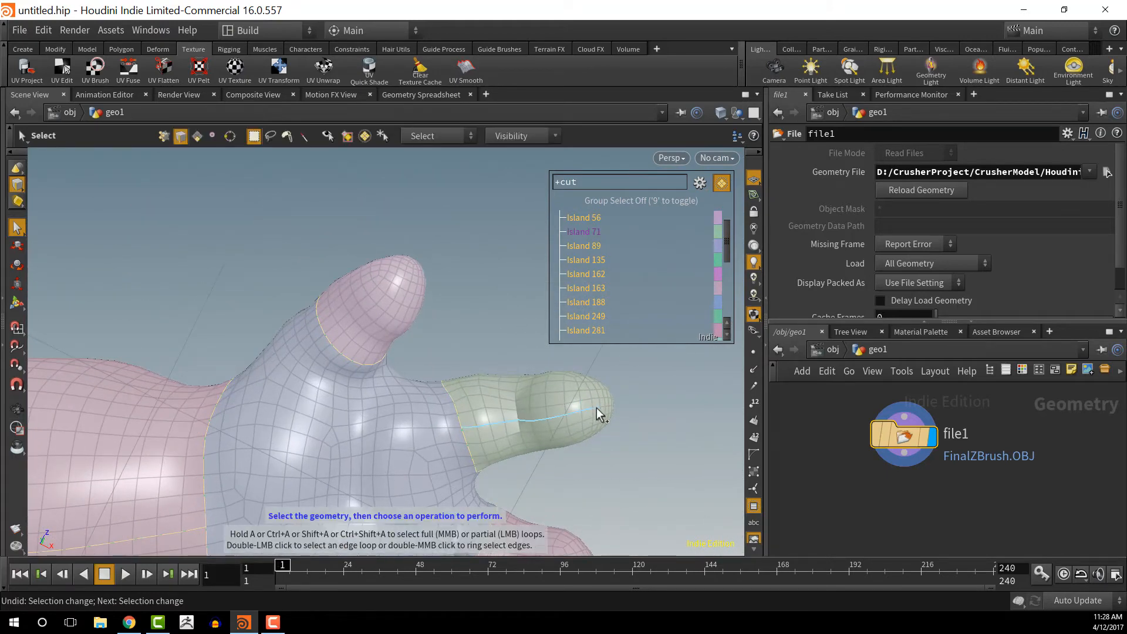
{"action": "left_click_drag", "start_coordinate": [578, 455], "coordinate": [453, 402], "text": "alt"}
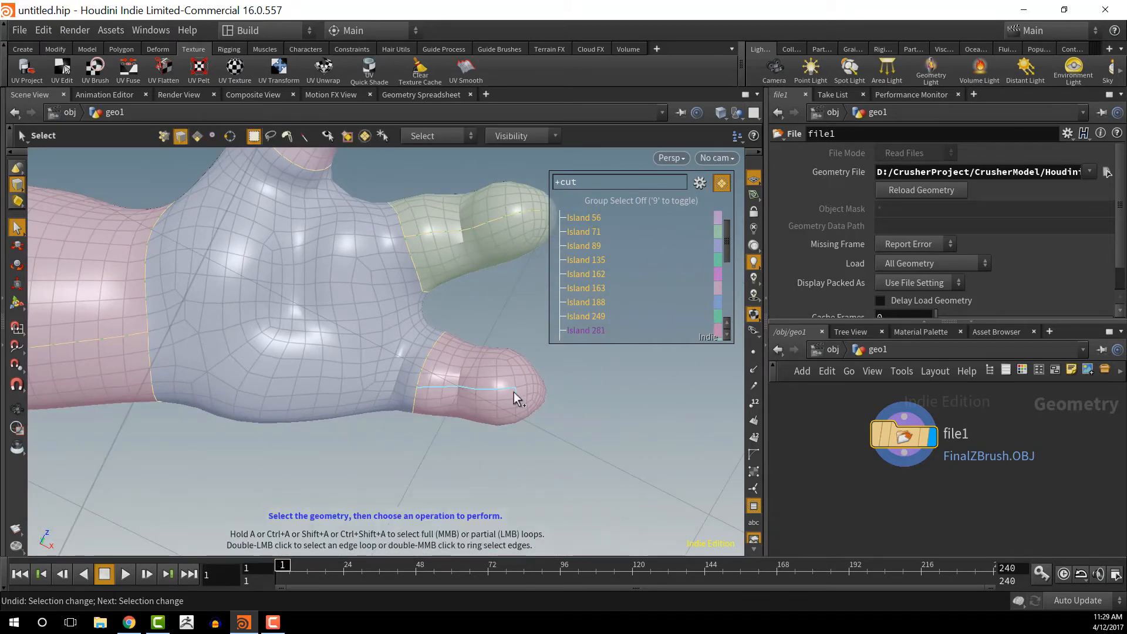
{"action": "left_click_drag", "start_coordinate": [527, 391], "coordinate": [394, 410], "text": "alt"}
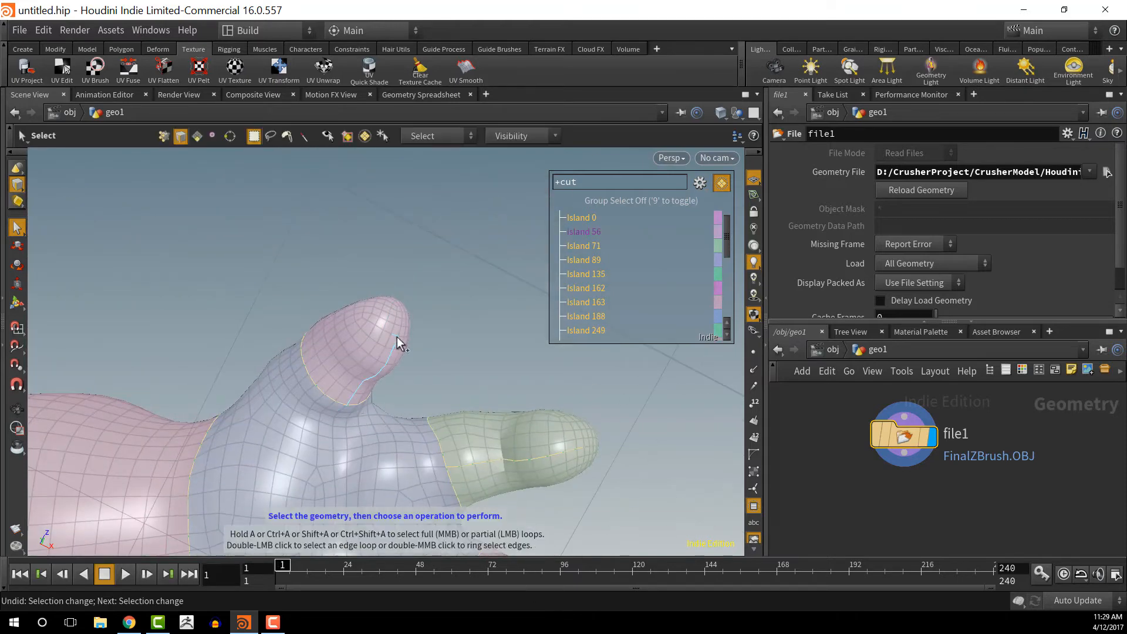
{"action": "left_click_drag", "start_coordinate": [411, 342], "coordinate": [441, 331], "text": "alt"}
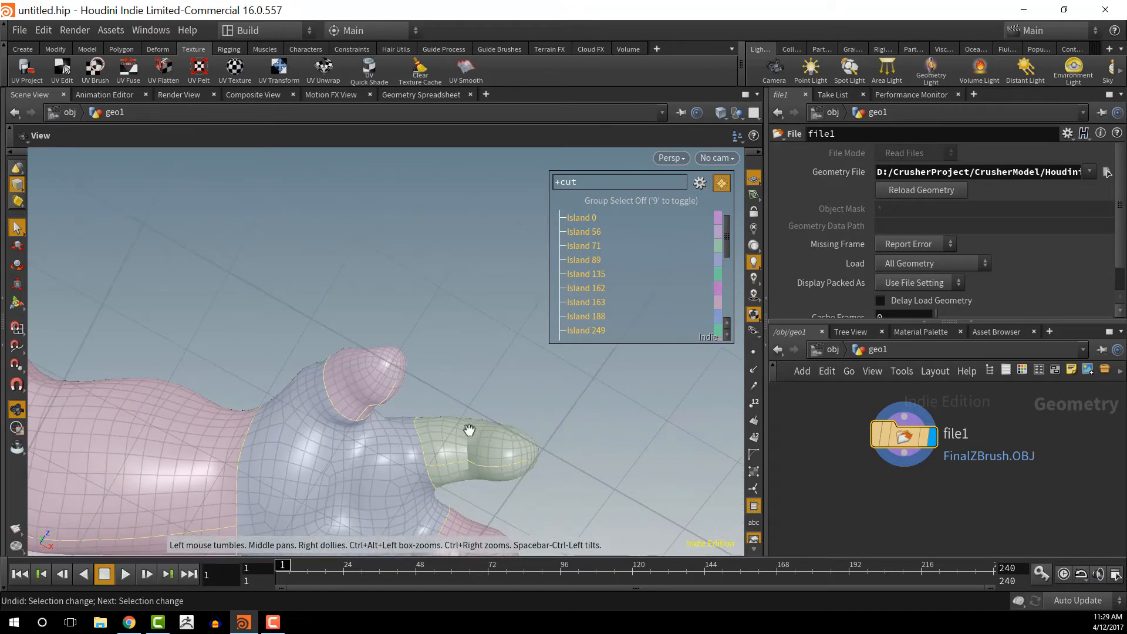
Step: Add seams along the side of the left hand from the wrist to the thumb and from the thumb to the adjacent finger
{"action": "left_click_drag", "start_coordinate": [469, 430], "coordinate": [428, 358], "text": "alt"}
{"action": "left_click_drag", "start_coordinate": [448, 438], "coordinate": [483, 325], "text": "alt"}
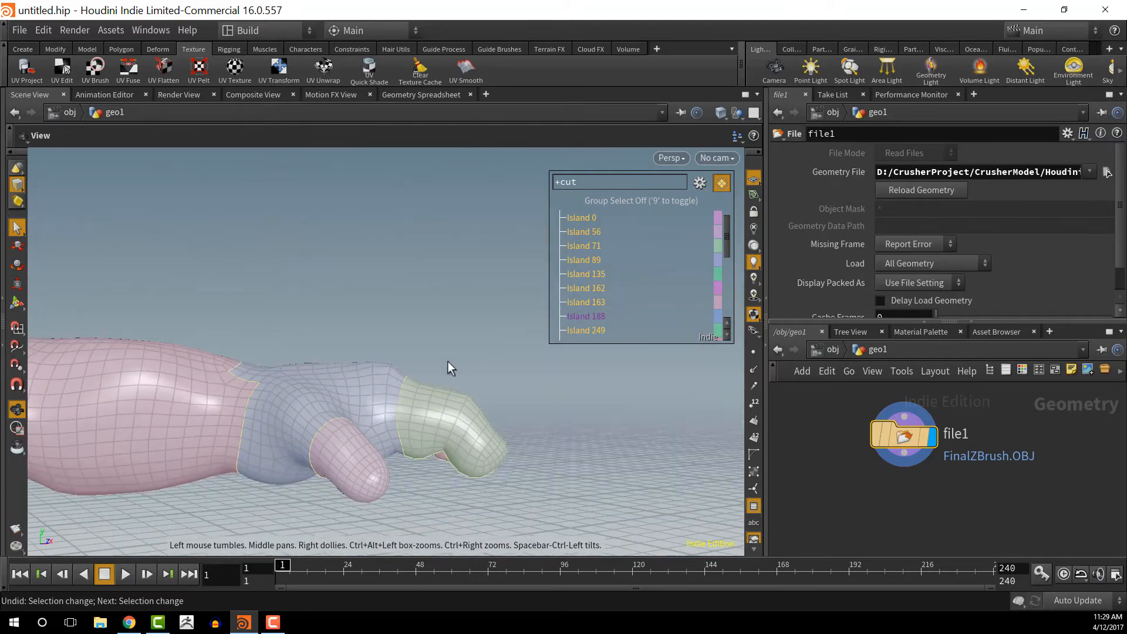
{"action": "left_click_drag", "start_coordinate": [447, 361], "coordinate": [221, 410], "text": "alt"}
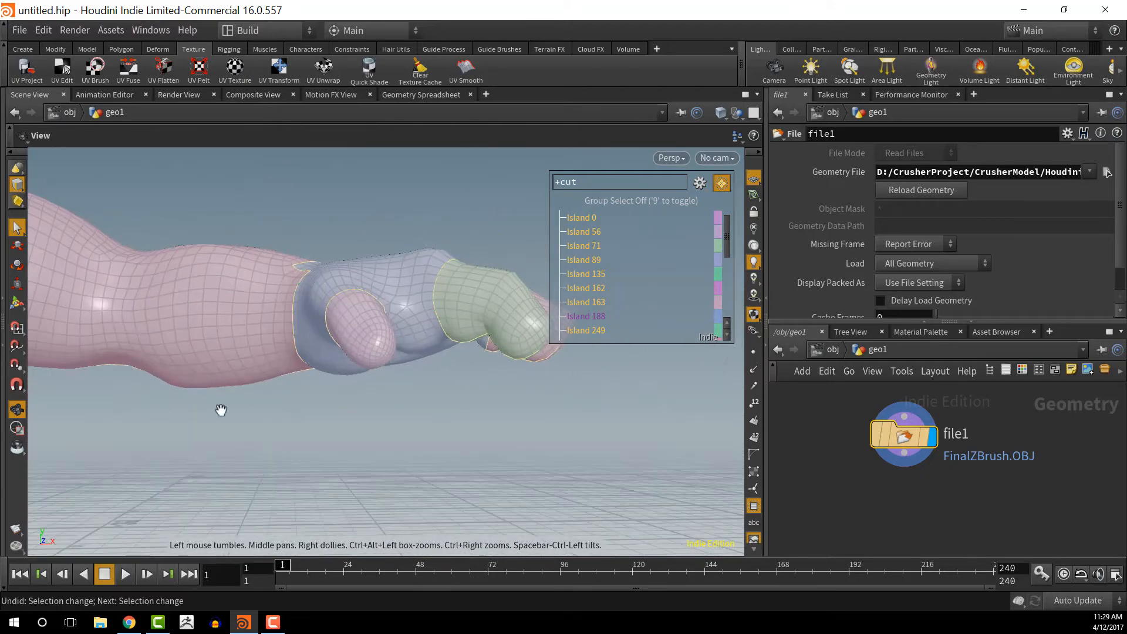
{"action": "left_click_drag", "start_coordinate": [360, 409], "coordinate": [447, 352], "text": "alt"}
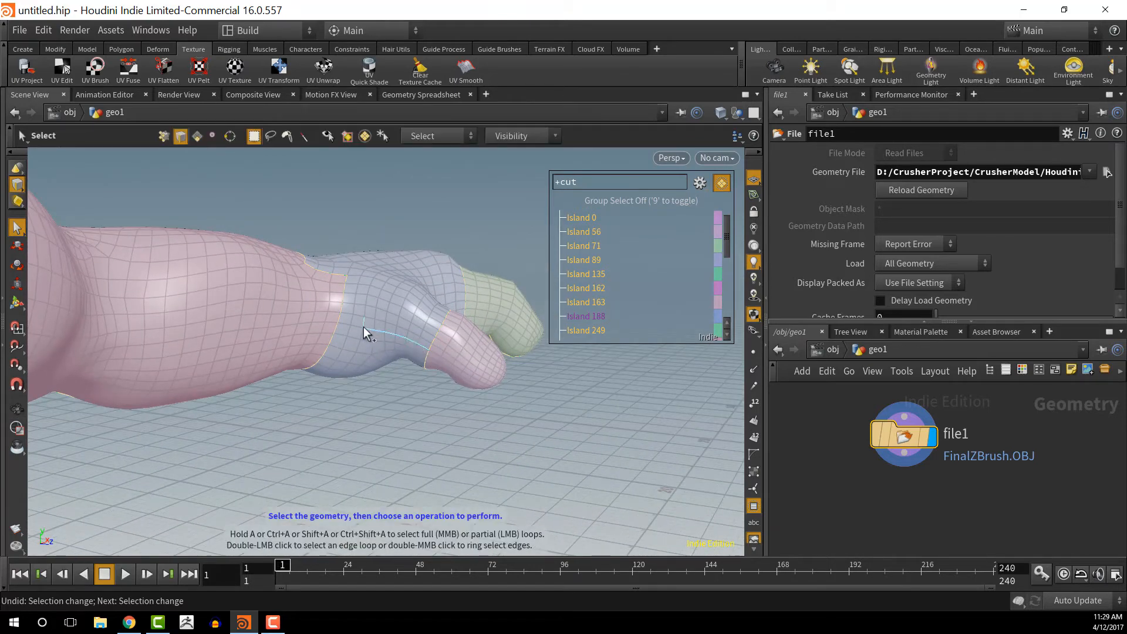
{"action": "left_click", "coordinate": [349, 326], "text": "shift"}
{"action": "left_click_drag", "start_coordinate": [440, 380], "coordinate": [378, 337], "text": "alt"}
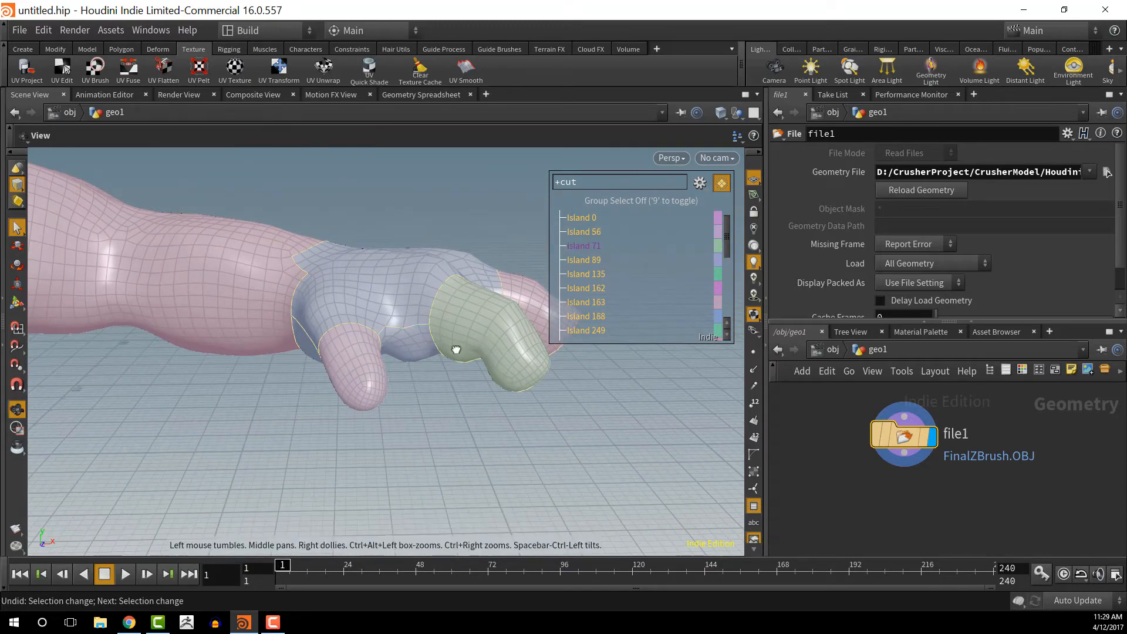
Step: Add seams between the left hand's two fingers and along its outer side to the wrist, splitting palm from back
{"action": "left_click_drag", "start_coordinate": [458, 350], "coordinate": [322, 378], "text": "alt"}
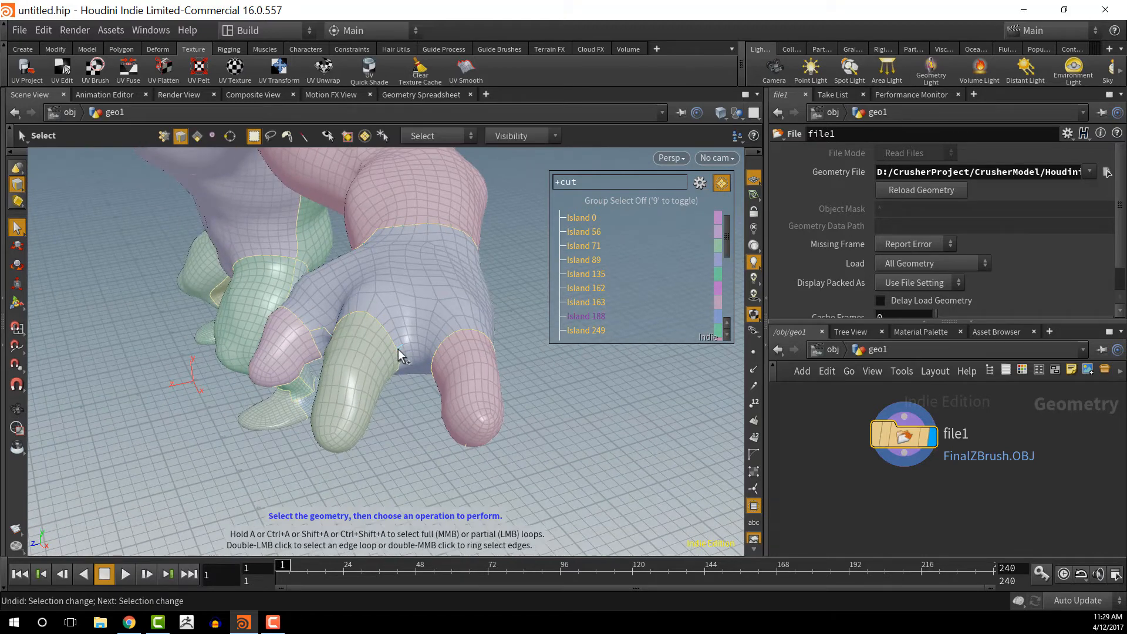
{"action": "left_click", "coordinate": [433, 351], "text": "shift"}
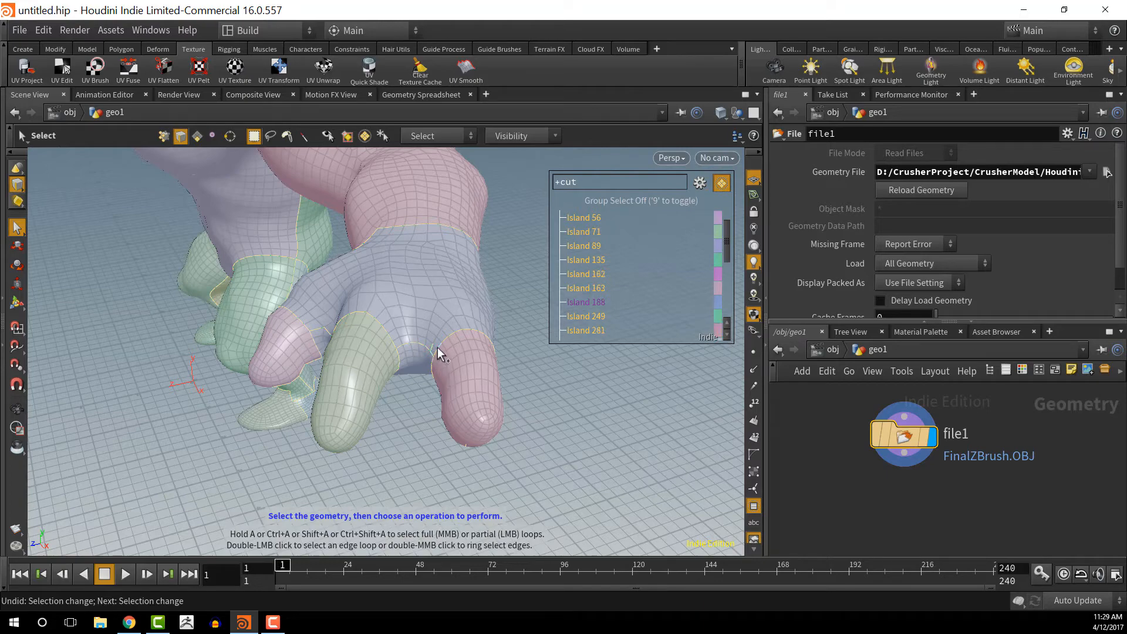
{"action": "left_click_drag", "start_coordinate": [434, 352], "coordinate": [459, 336], "text": "alt"}
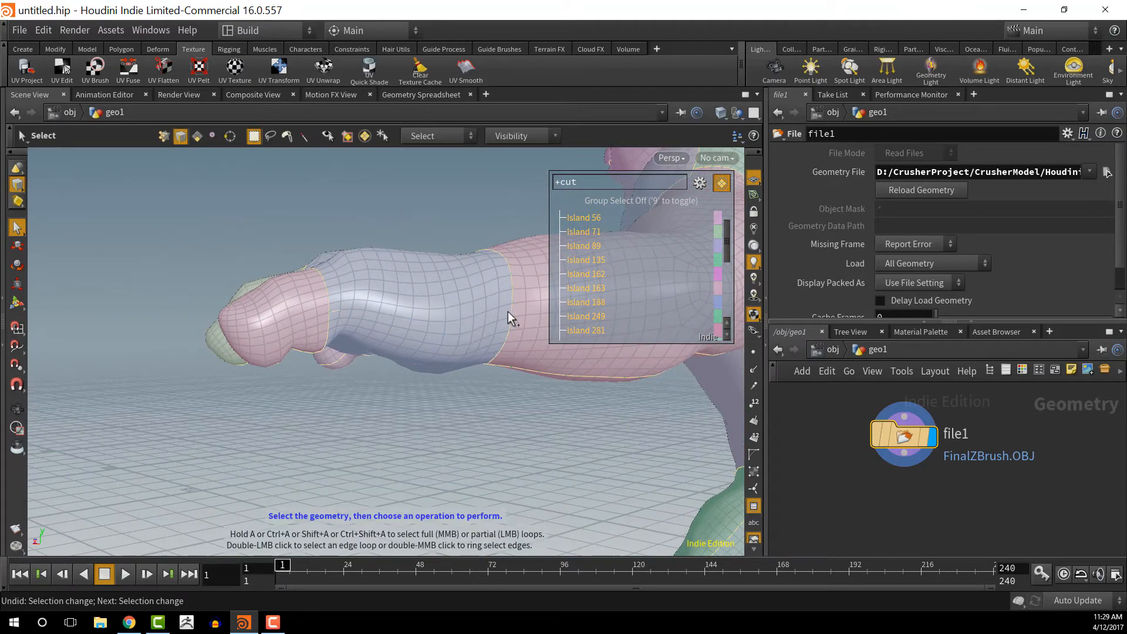
{"action": "left_click_drag", "start_coordinate": [506, 306], "coordinate": [325, 276], "text": "alt"}
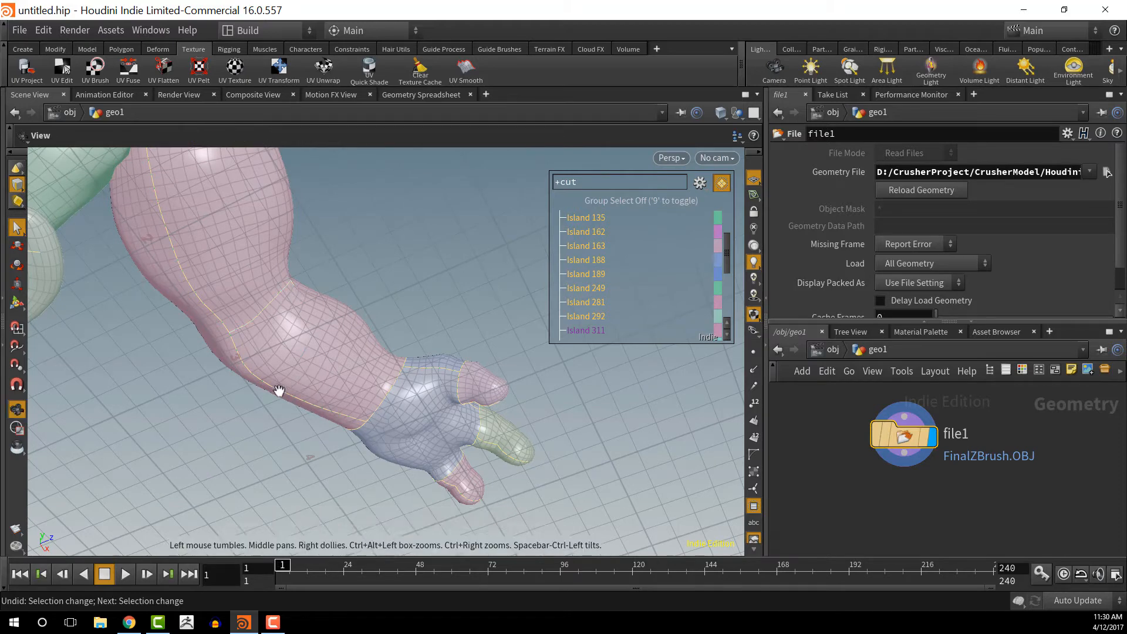
Step: Add a seam around the left elbow to separate the forearm from the upper arm
{"action": "left_click_drag", "start_coordinate": [276, 392], "coordinate": [340, 516], "text": "alt"}
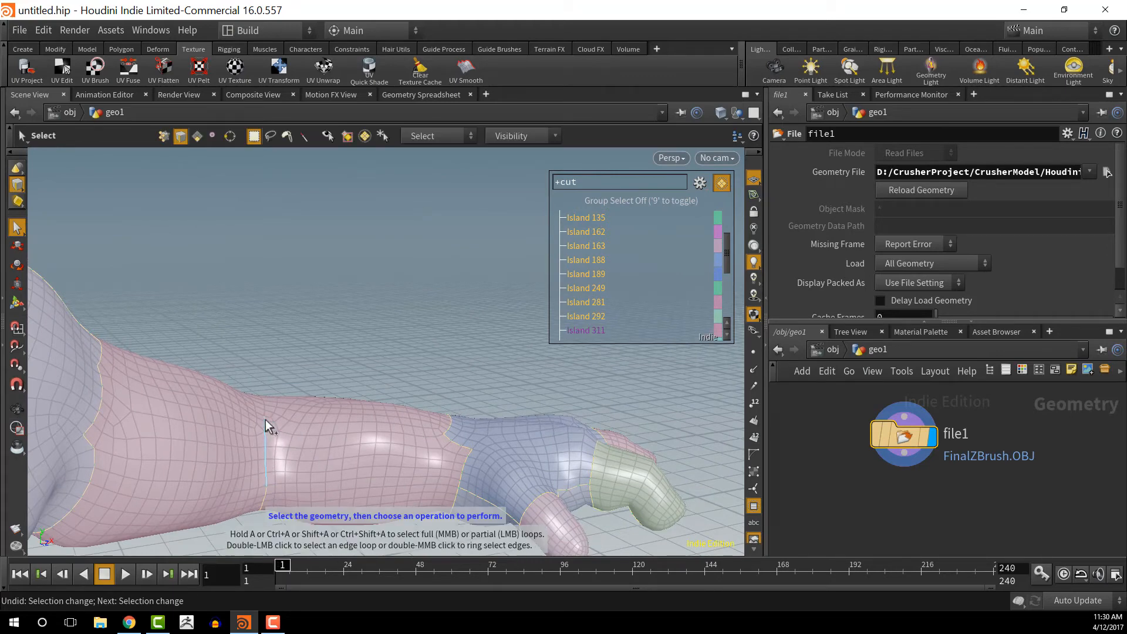
{"action": "left_click_drag", "start_coordinate": [265, 418], "coordinate": [597, 495], "text": "alt"}
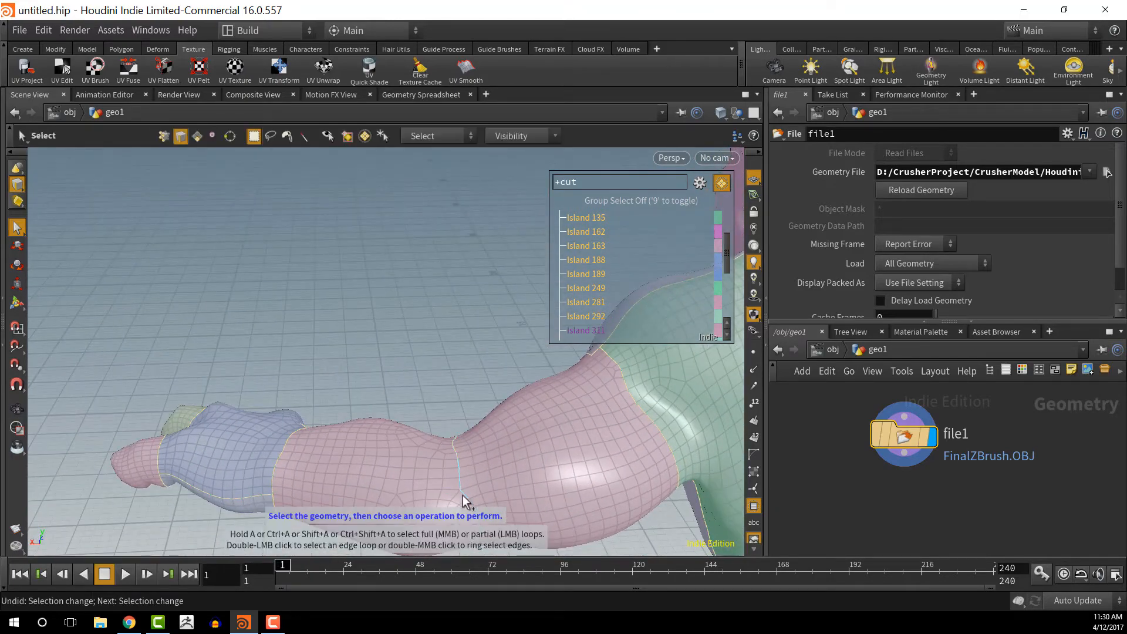
{"action": "left_click_drag", "start_coordinate": [503, 507], "coordinate": [556, 313], "text": "alt"}
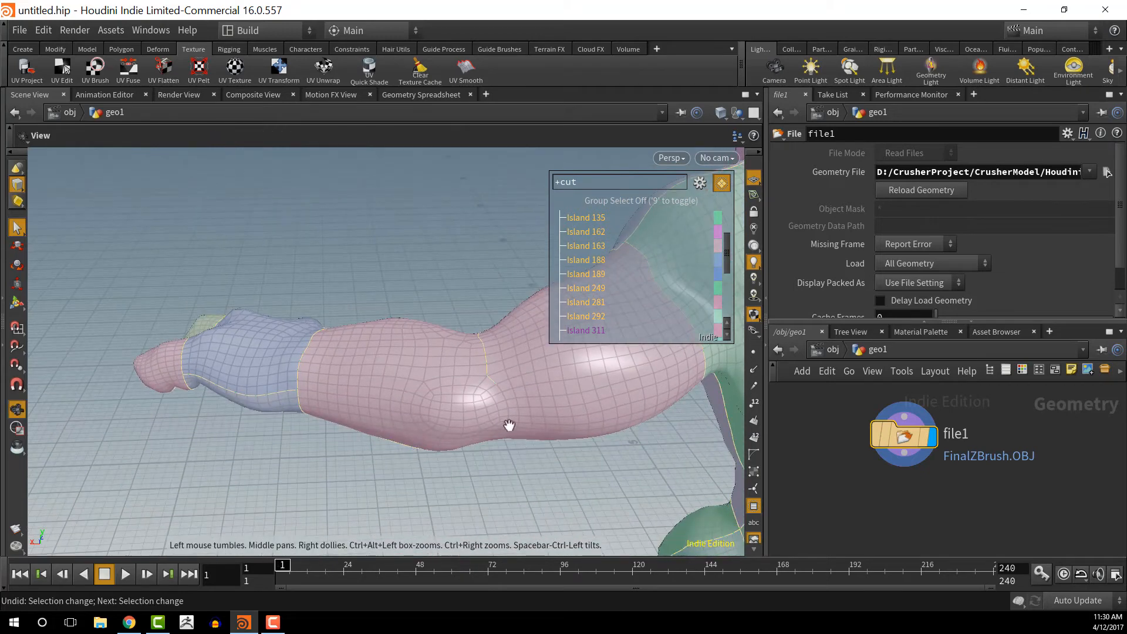
{"action": "left_click_drag", "start_coordinate": [509, 425], "coordinate": [500, 340], "text": "alt"}
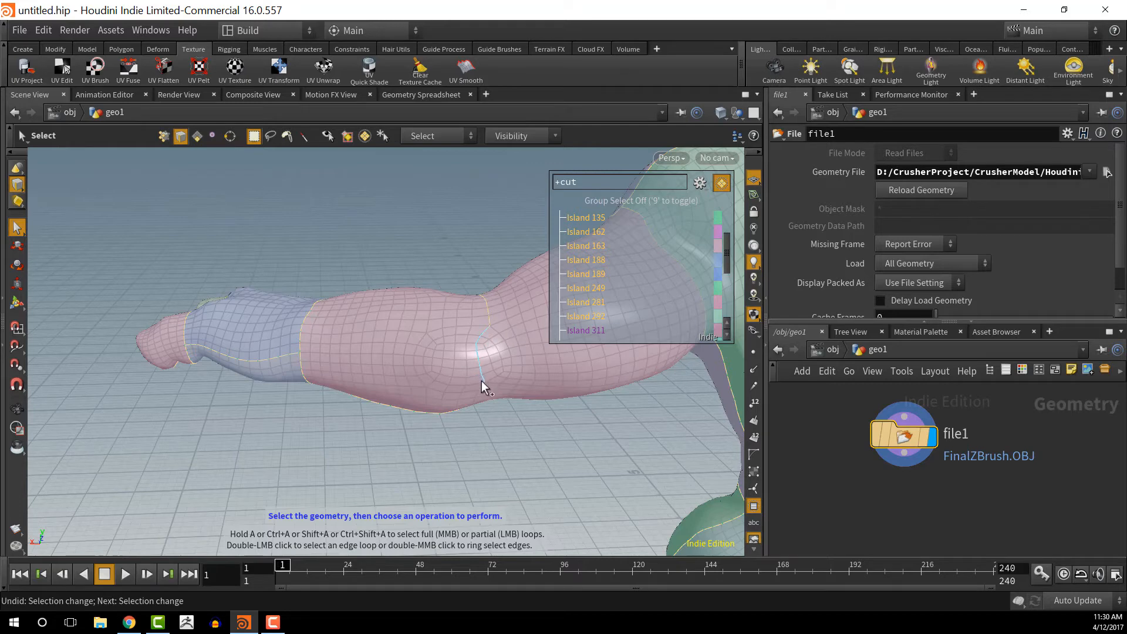
{"action": "left_click_drag", "start_coordinate": [482, 380], "coordinate": [496, 460], "text": "alt"}
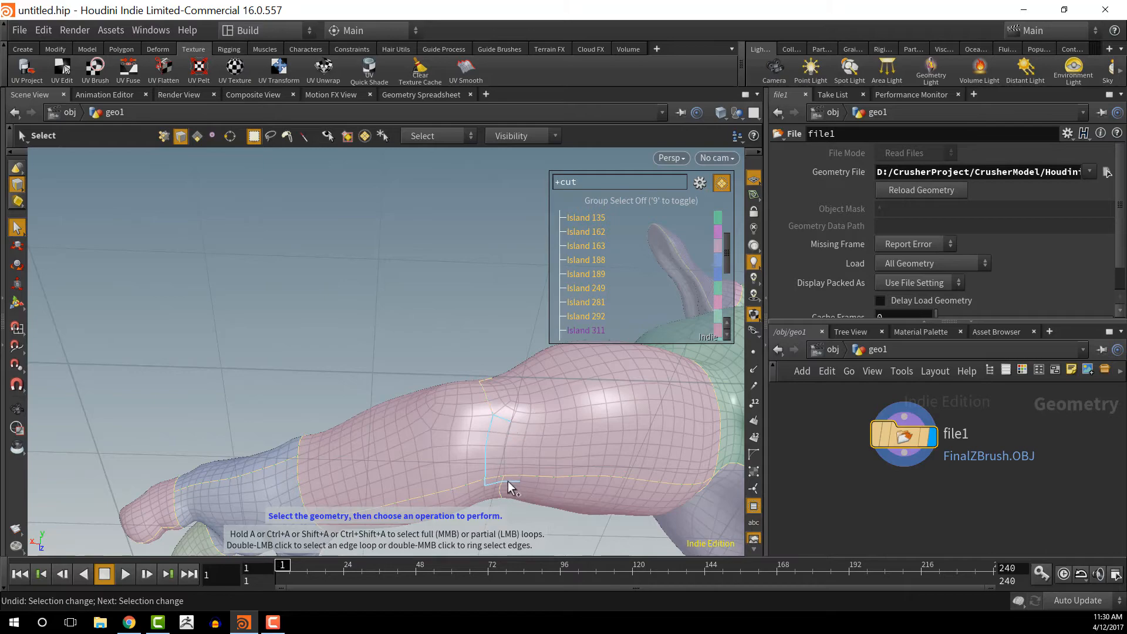
{"action": "left_click_drag", "start_coordinate": [534, 447], "coordinate": [251, 405], "text": "alt"}
{"action": "middle_click_drag", "start_coordinate": [251, 401], "coordinate": [400, 381], "text": "alt"}
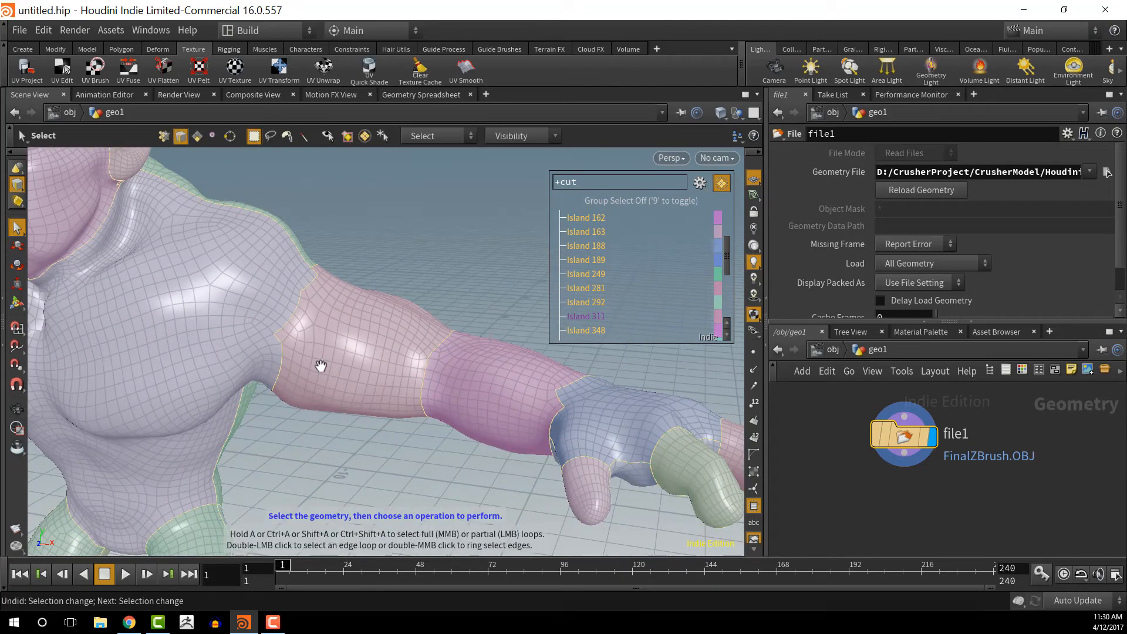
Step: Add a seam across the front and inner side of the right elbow
{"action": "left_click_drag", "start_coordinate": [282, 393], "coordinate": [578, 379], "text": "alt"}
{"action": "middle_click_drag", "start_coordinate": [578, 378], "coordinate": [566, 375], "text": "alt"}
{"action": "scroll", "coordinate": [345, 378], "scroll_direction": "up", "scroll_amount": 5}
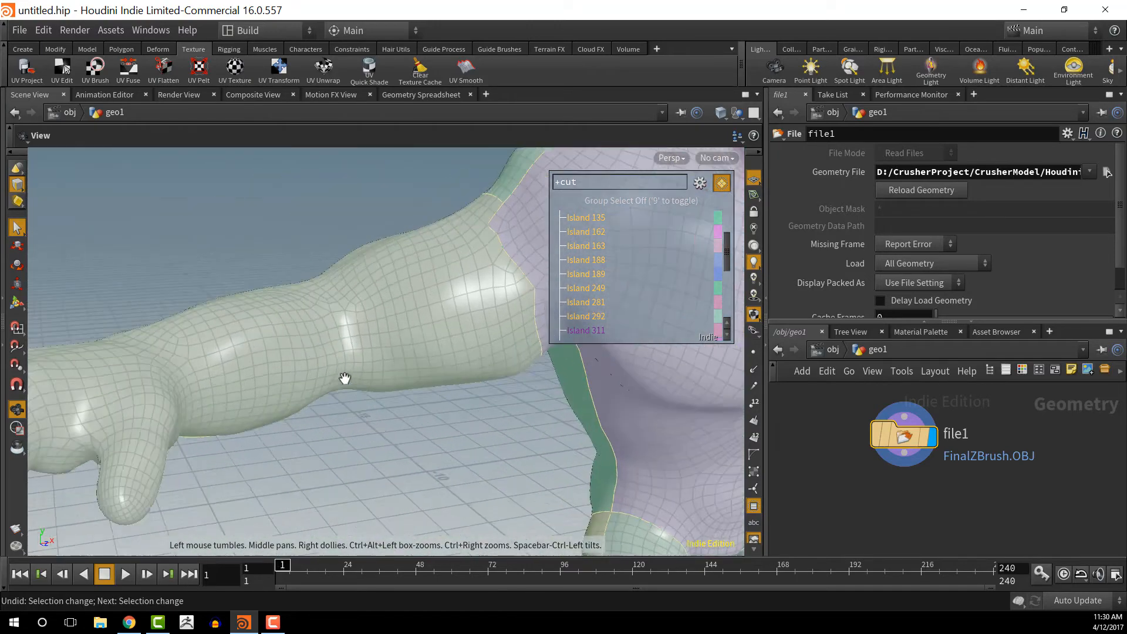
{"action": "left_click_drag", "start_coordinate": [345, 379], "coordinate": [329, 418], "text": "alt"}
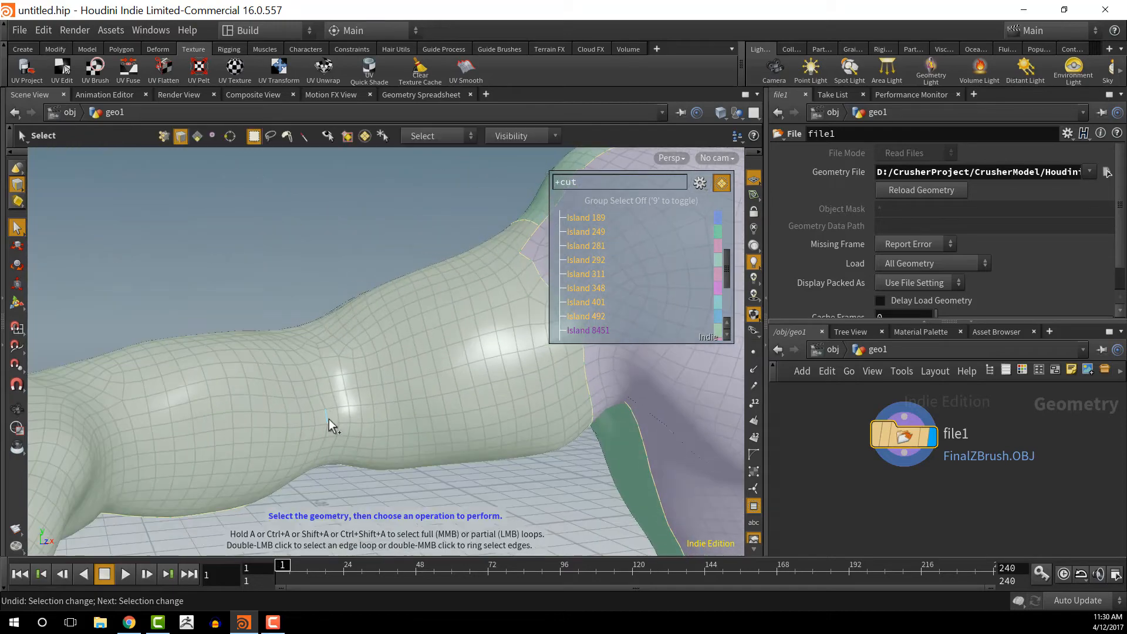
{"action": "double_click", "coordinate": [337, 364], "text": "shift"}
{"action": "left_click_drag", "start_coordinate": [337, 364], "coordinate": [448, 448], "text": "alt"}
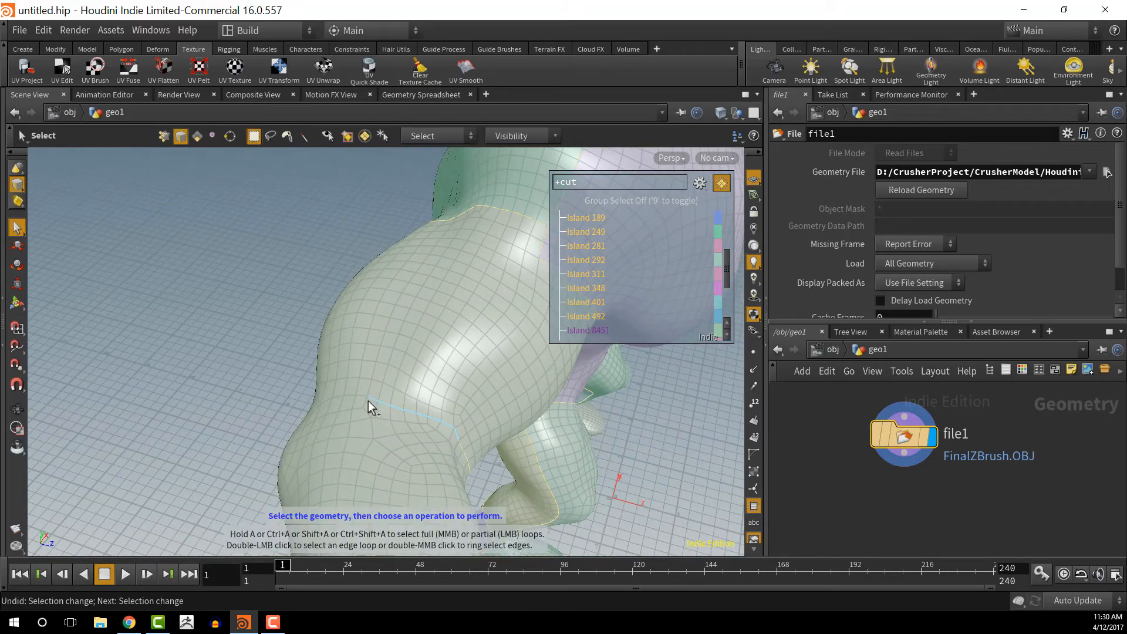
Step: Continue the right elbow seam around the back and underside of the arm to separate the forearm from the upper arm
{"action": "left_click_drag", "start_coordinate": [368, 401], "coordinate": [503, 377], "text": "alt"}
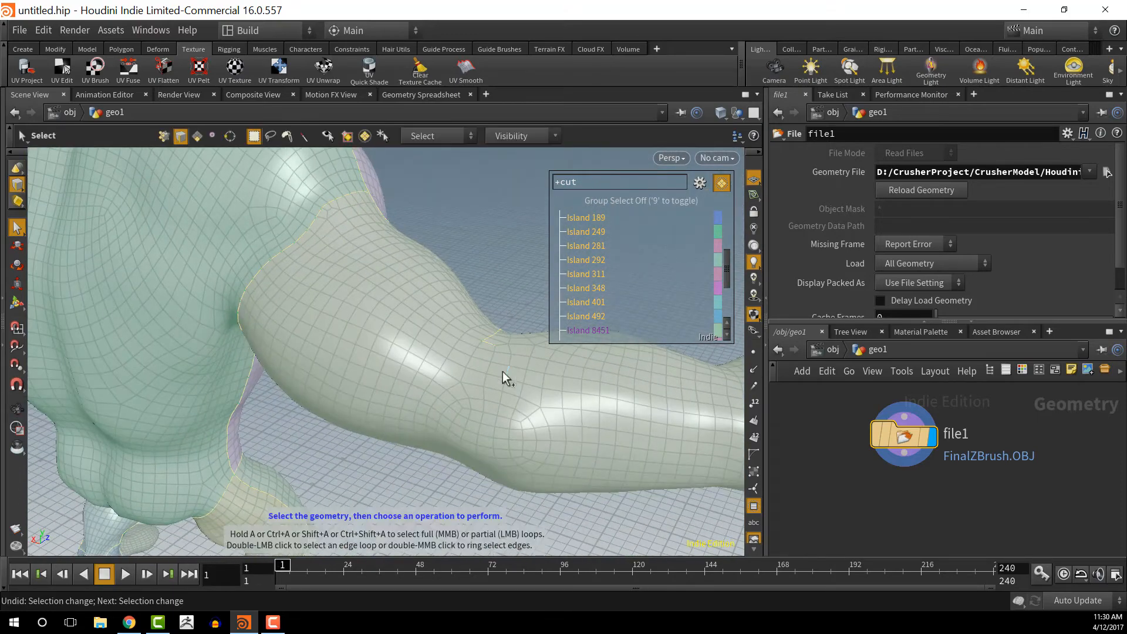
{"action": "left_click", "coordinate": [477, 344], "text": "shift"}
{"action": "left_click", "coordinate": [470, 376], "text": "shift"}
{"action": "left_click_drag", "start_coordinate": [469, 410], "coordinate": [506, 378], "text": "alt"}
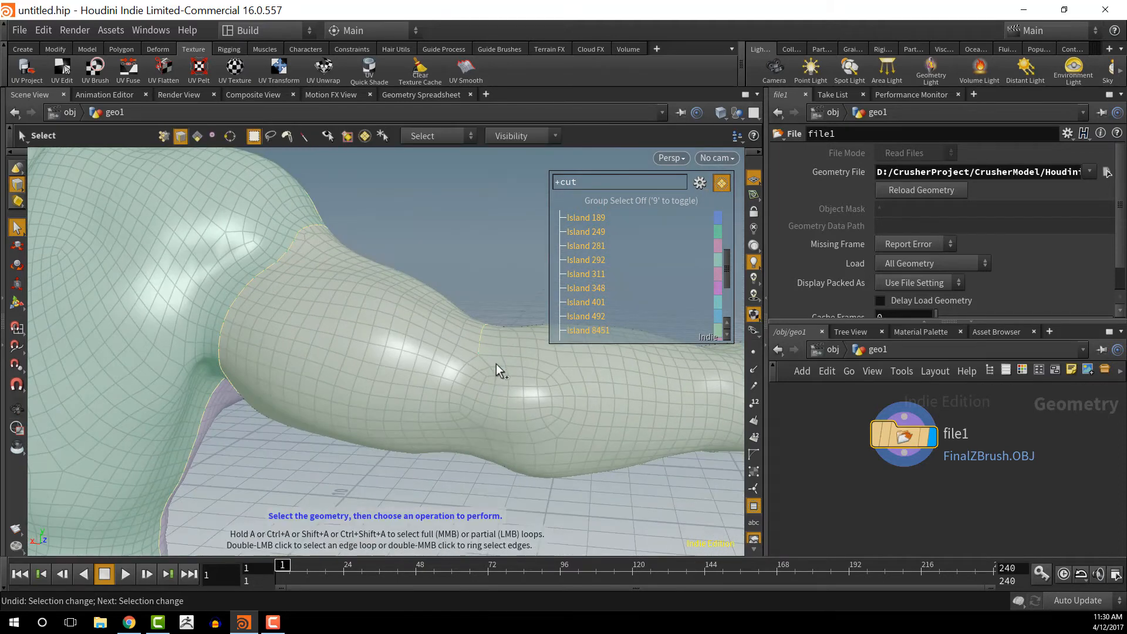
{"action": "left_click", "coordinate": [481, 428], "text": "shift"}
{"action": "left_click_drag", "start_coordinate": [474, 431], "coordinate": [533, 302], "text": "alt"}
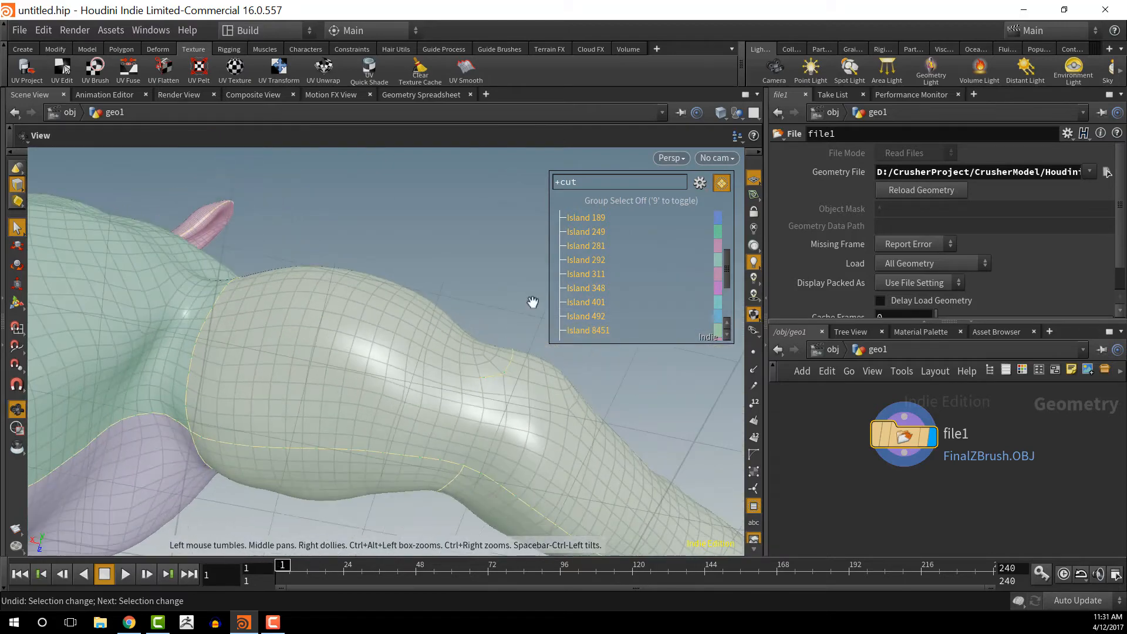
{"action": "left_click_drag", "start_coordinate": [466, 461], "coordinate": [415, 291], "text": "alt"}
Step: Add a seam around the right wrist to separate the forearm from the hand
{"action": "middle_click_drag", "start_coordinate": [575, 451], "coordinate": [447, 372], "text": "alt"}
{"action": "middle_click_drag", "start_coordinate": [508, 453], "coordinate": [752, 445], "text": "alt"}
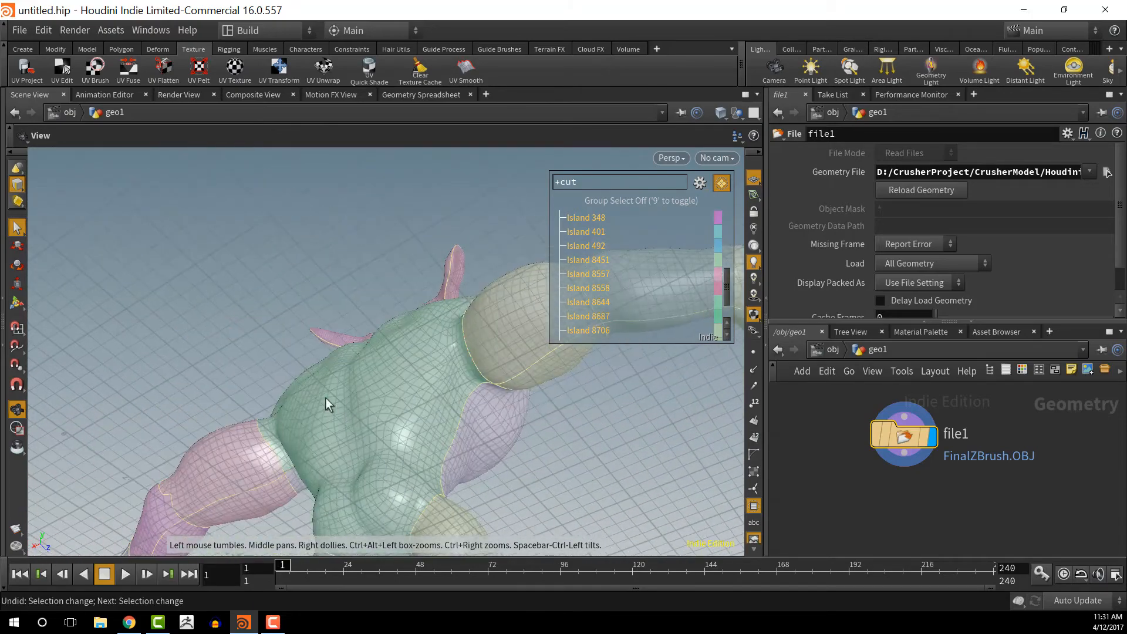
{"action": "middle_click_drag", "start_coordinate": [327, 402], "coordinate": [447, 398], "text": "alt"}
{"action": "middle_click_drag", "start_coordinate": [397, 474], "coordinate": [239, 389], "text": "alt"}
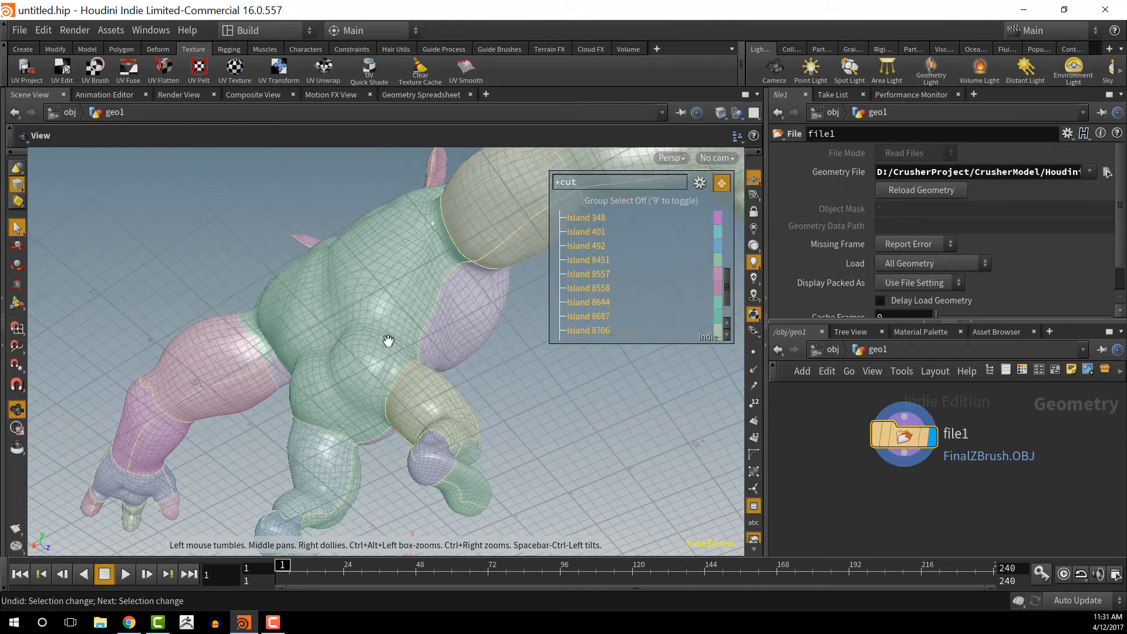
{"action": "middle_click_drag", "start_coordinate": [388, 341], "coordinate": [101, 515], "text": "alt"}
{"action": "left_click_drag", "start_coordinate": [411, 451], "coordinate": [442, 466], "text": "alt"}
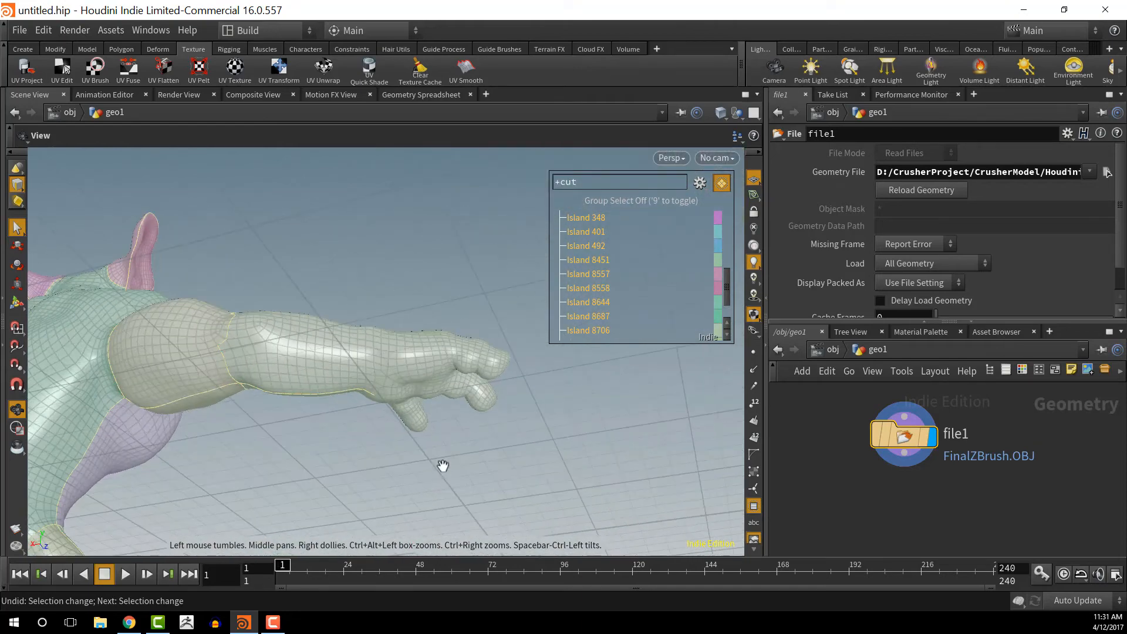
{"action": "right_click_drag", "start_coordinate": [443, 466], "coordinate": [387, 368], "text": "alt"}
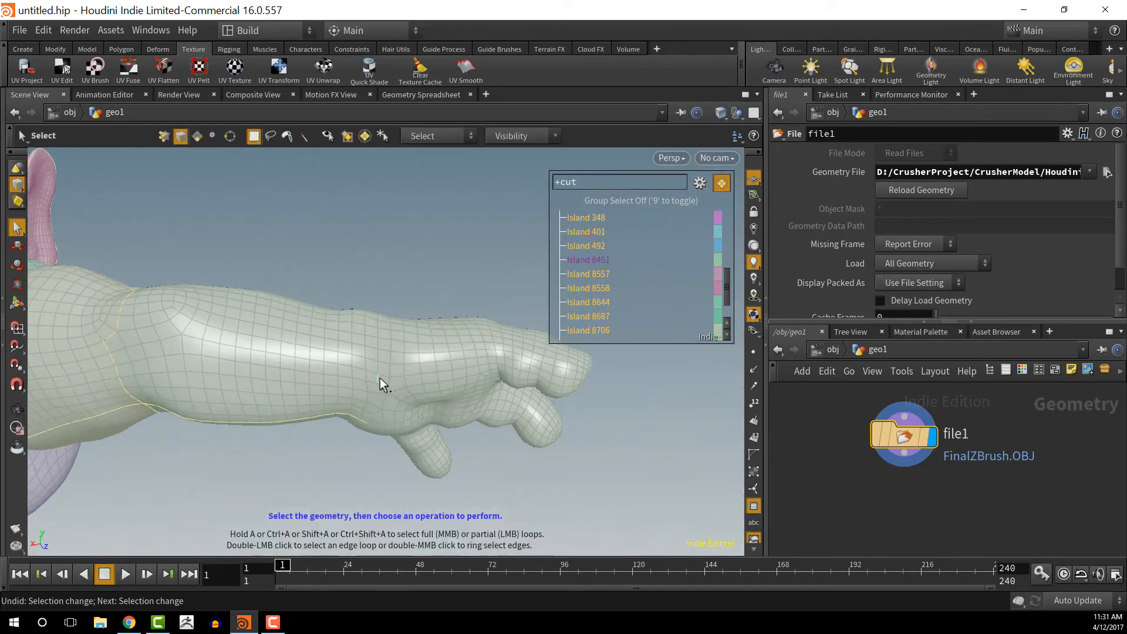
{"action": "left_click_drag", "start_coordinate": [407, 377], "coordinate": [395, 485], "text": "alt"}
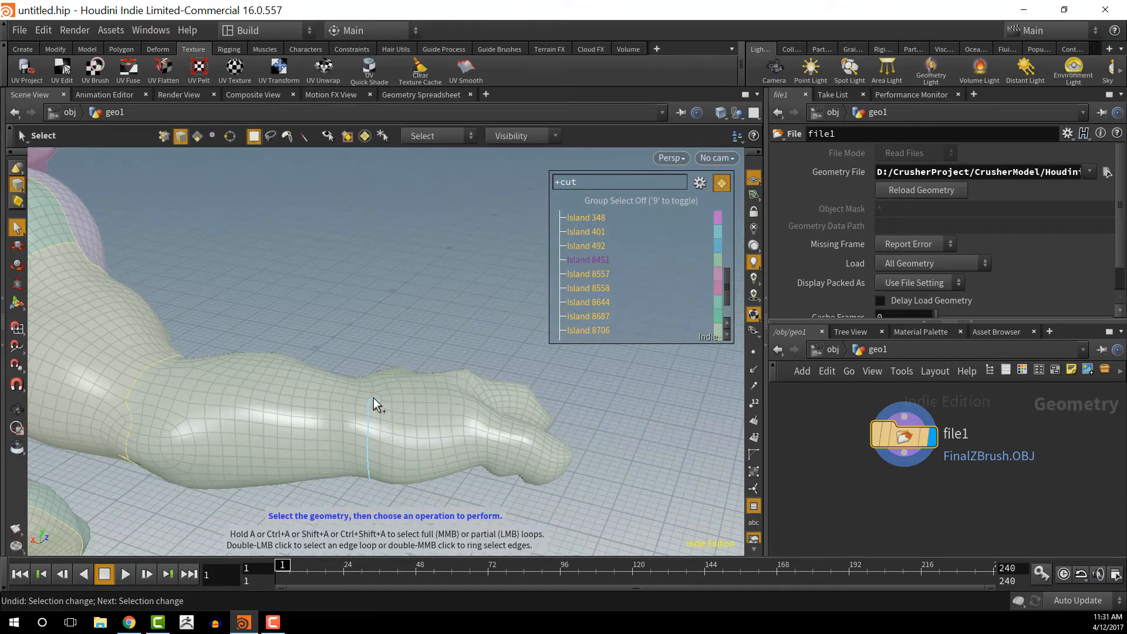
{"action": "left_click_drag", "start_coordinate": [374, 396], "coordinate": [365, 343], "text": "alt"}
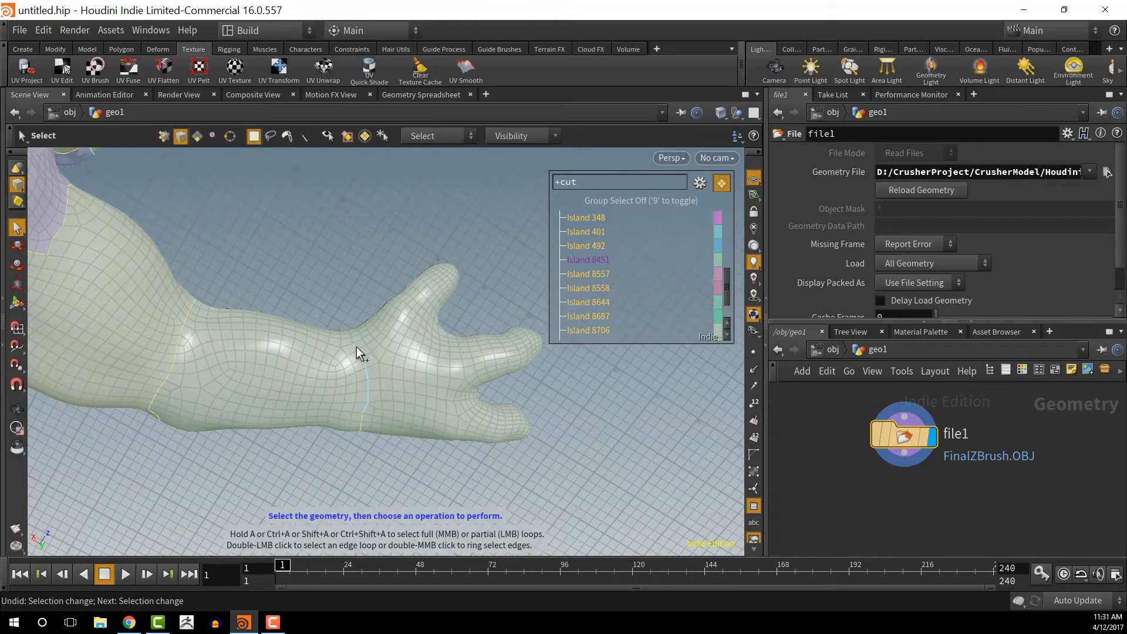
{"action": "left_click_drag", "start_coordinate": [417, 311], "coordinate": [385, 410], "text": "alt"}
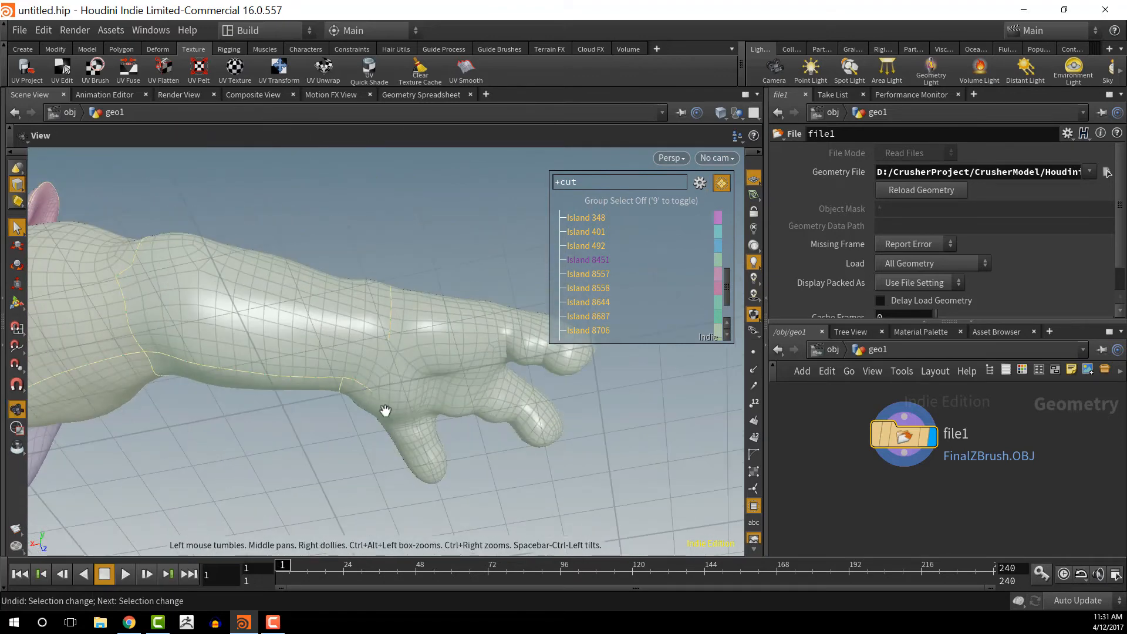
{"action": "left_click", "coordinate": [388, 341]}
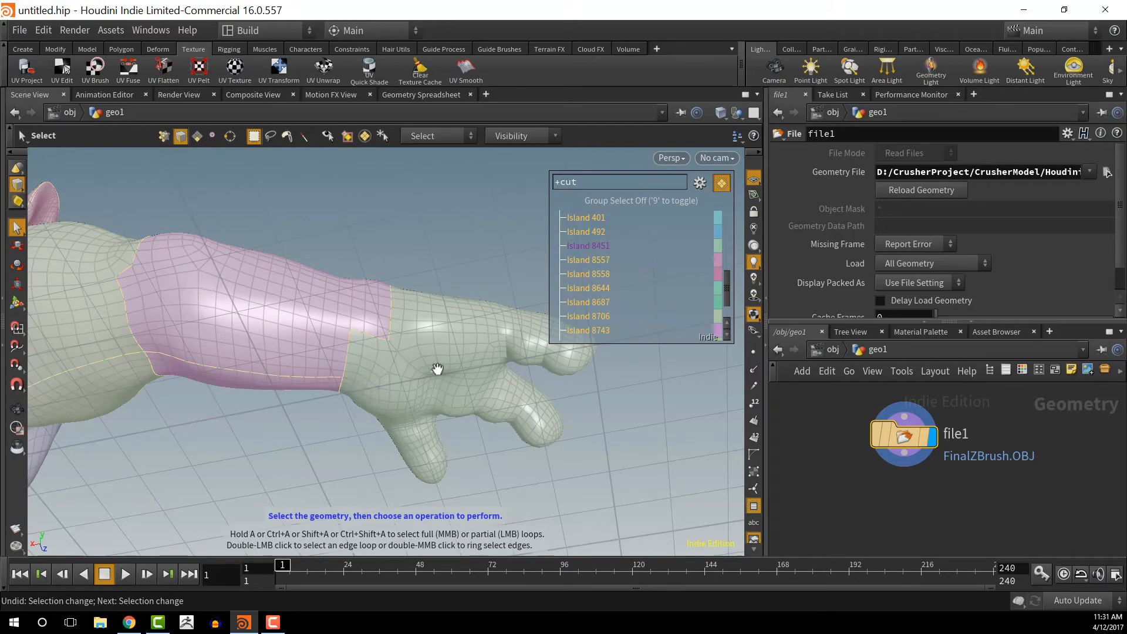
Step: Add a seam around the base of the right hand's middle finger to separate it from the hand
{"action": "left_click_drag", "start_coordinate": [435, 369], "coordinate": [375, 438], "text": "alt"}
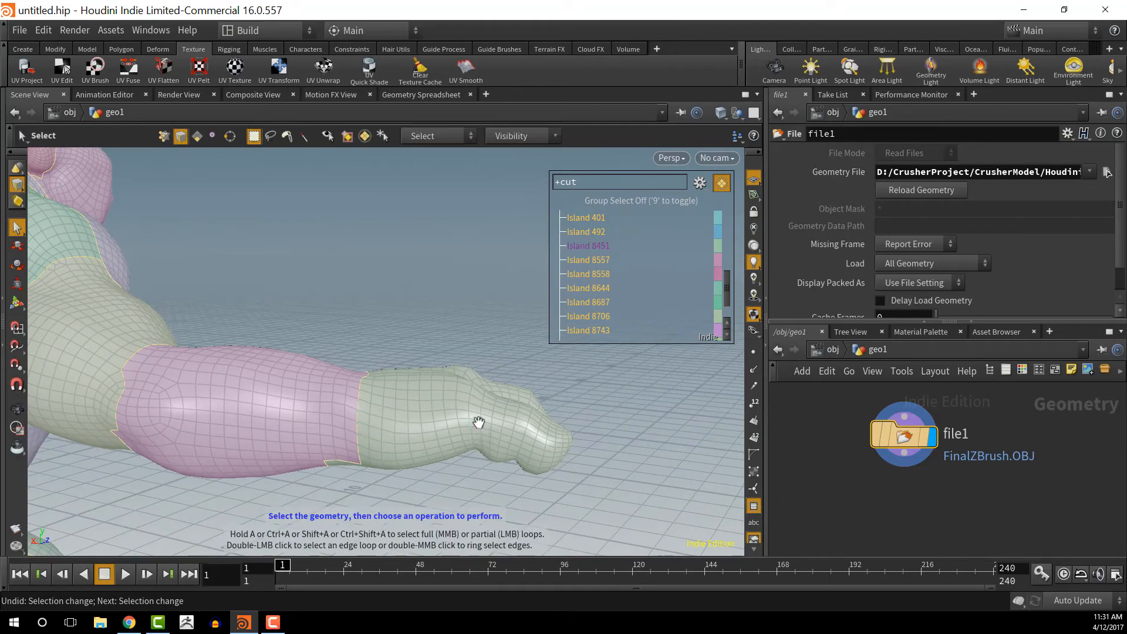
{"action": "left_click_drag", "start_coordinate": [471, 425], "coordinate": [391, 493], "text": "alt"}
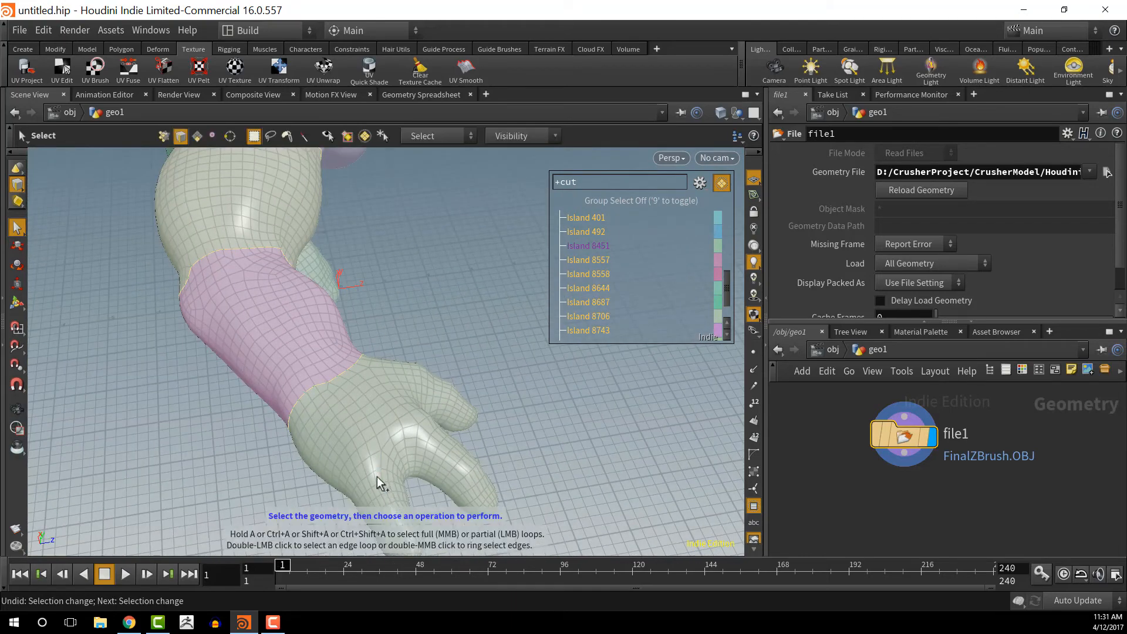
{"action": "double_click", "coordinate": [384, 481]}
{"action": "left_click_drag", "start_coordinate": [466, 470], "coordinate": [500, 281], "text": "alt"}
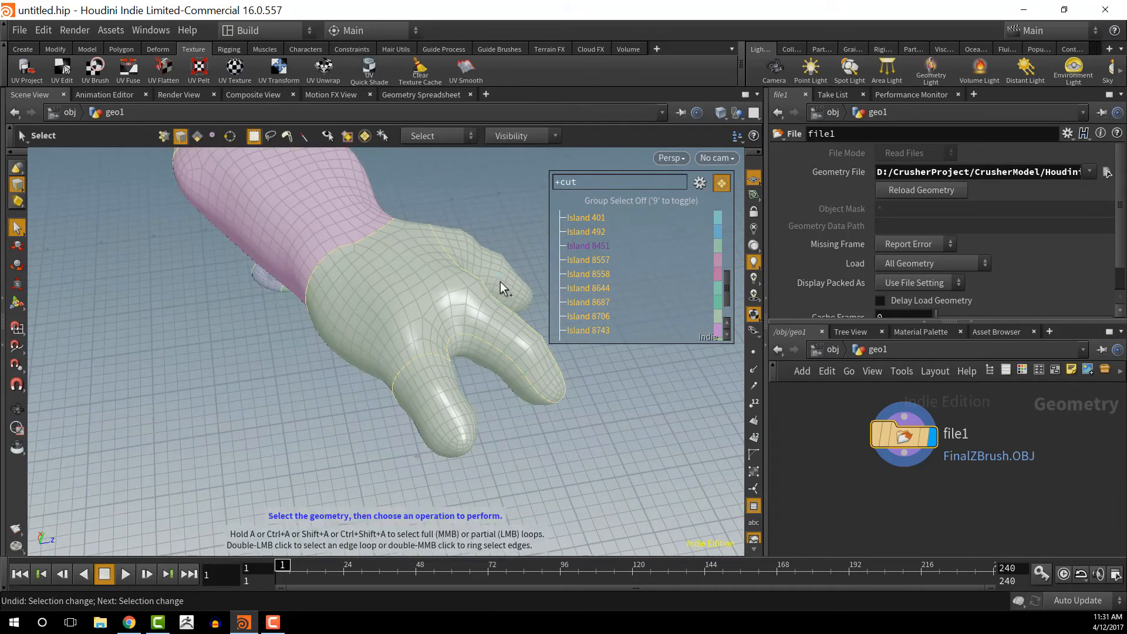
{"action": "key", "text": "ctrl+z"}
{"action": "left_click_drag", "start_coordinate": [516, 421], "coordinate": [427, 399], "text": "alt"}
{"action": "left_click", "coordinate": [429, 399]}
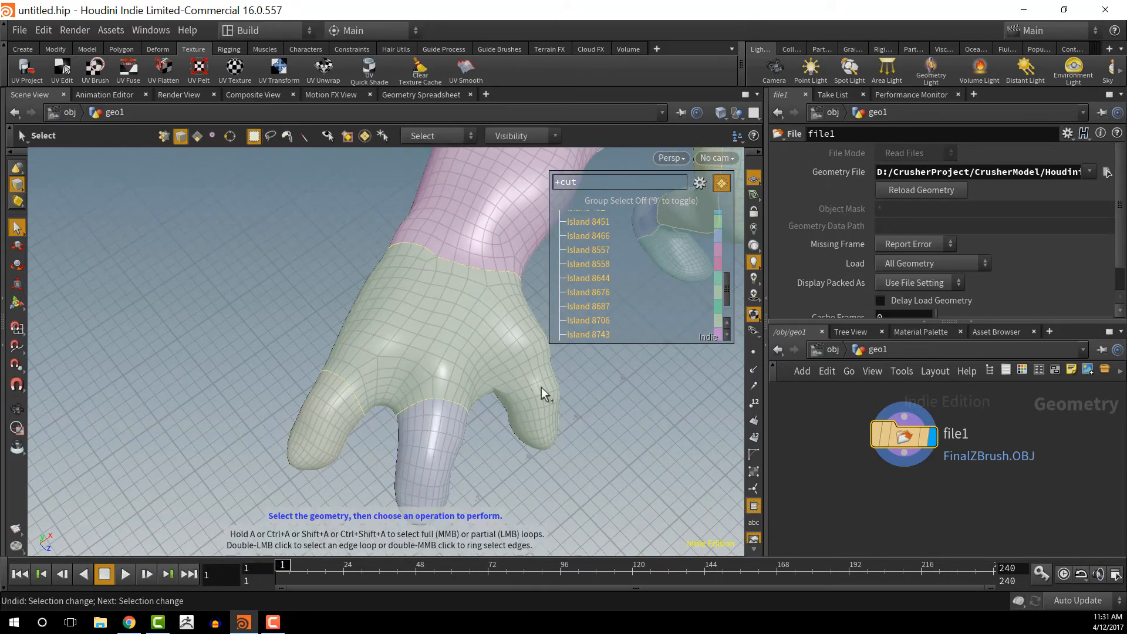
Step: Add seams around the bases of the right hand's outer finger and thumb
{"action": "left_click_drag", "start_coordinate": [541, 387], "coordinate": [395, 397], "text": "alt"}
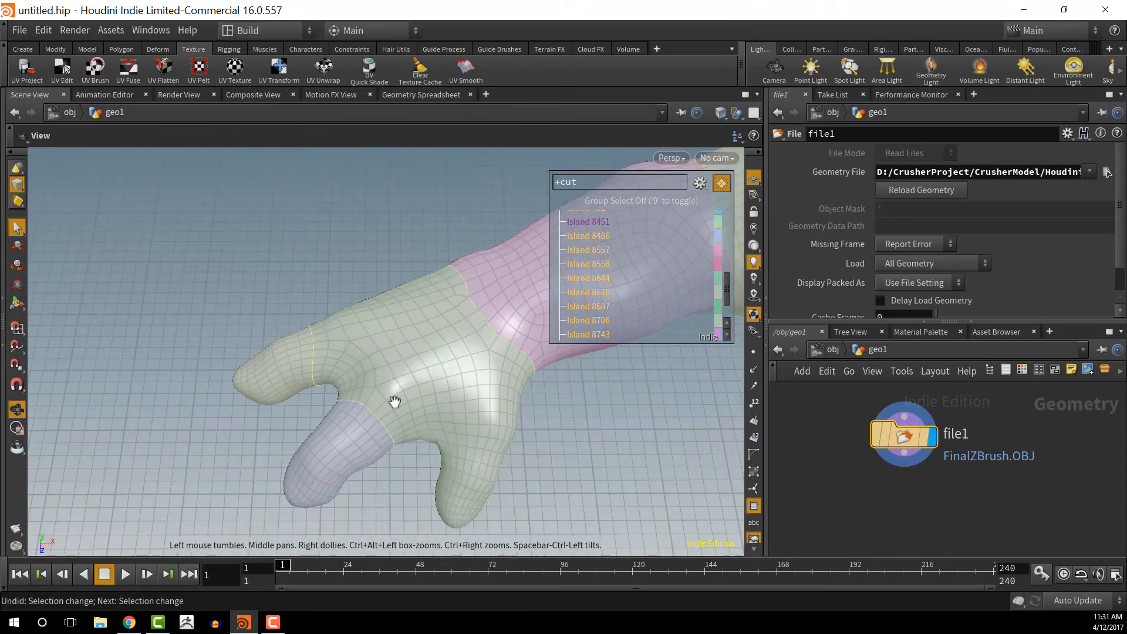
{"action": "left_click", "coordinate": [477, 462]}
{"action": "left_click_drag", "start_coordinate": [491, 468], "coordinate": [837, 398], "text": "alt"}
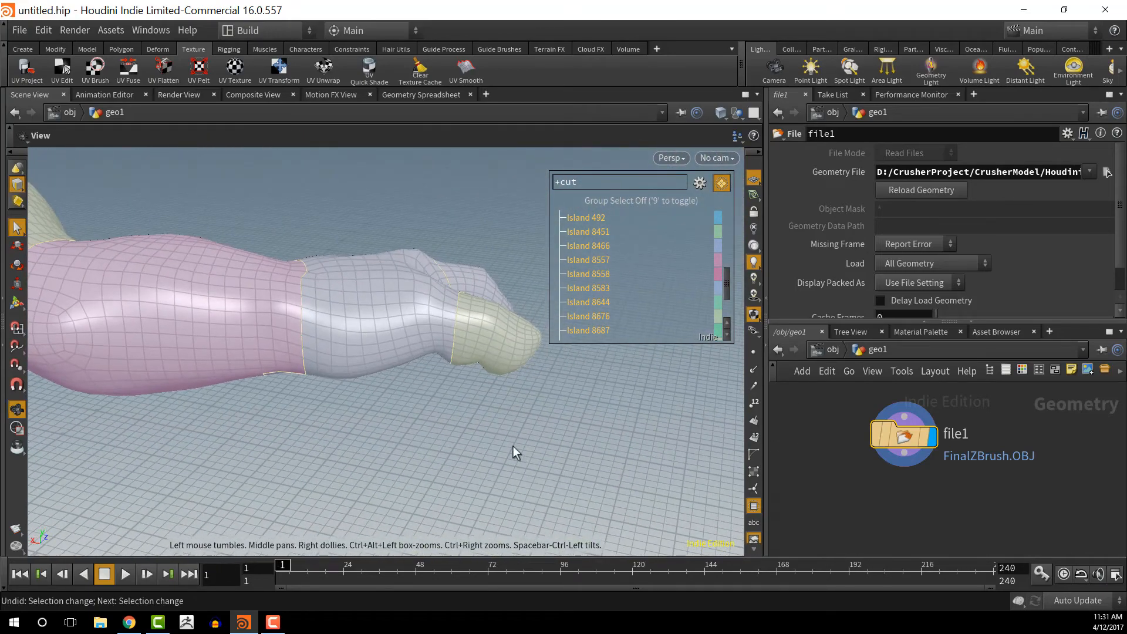
Step: Add seams along the right hand's sides and between its fingers and thumb to split the palm from the back
{"action": "left_click_drag", "start_coordinate": [512, 445], "coordinate": [375, 317], "text": "alt"}
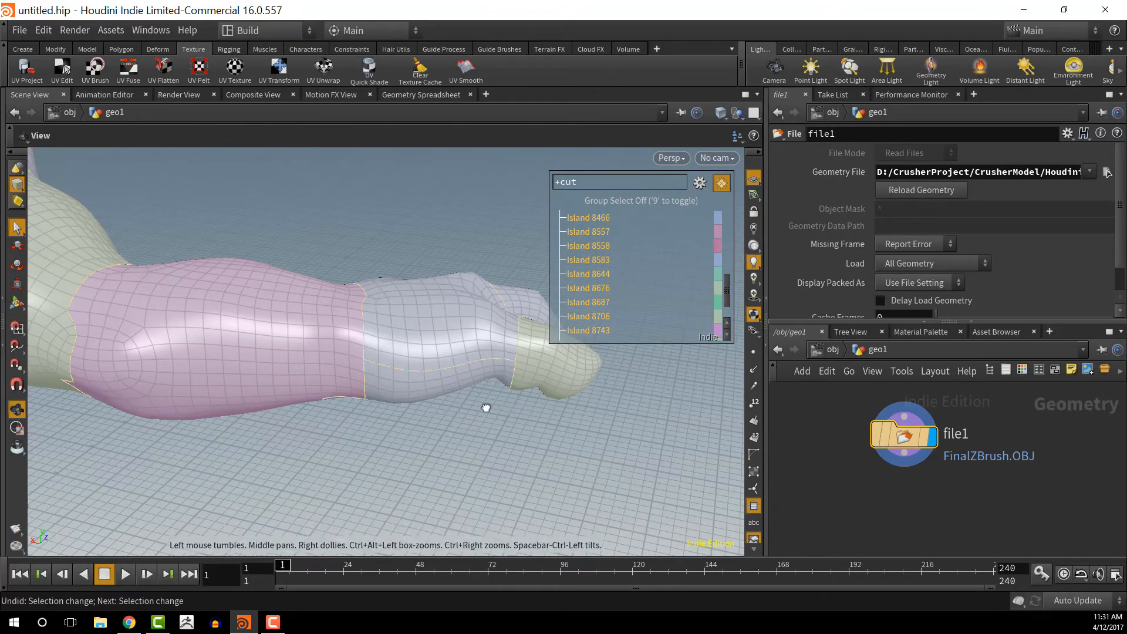
{"action": "left_click_drag", "start_coordinate": [483, 408], "coordinate": [382, 411], "text": "alt"}
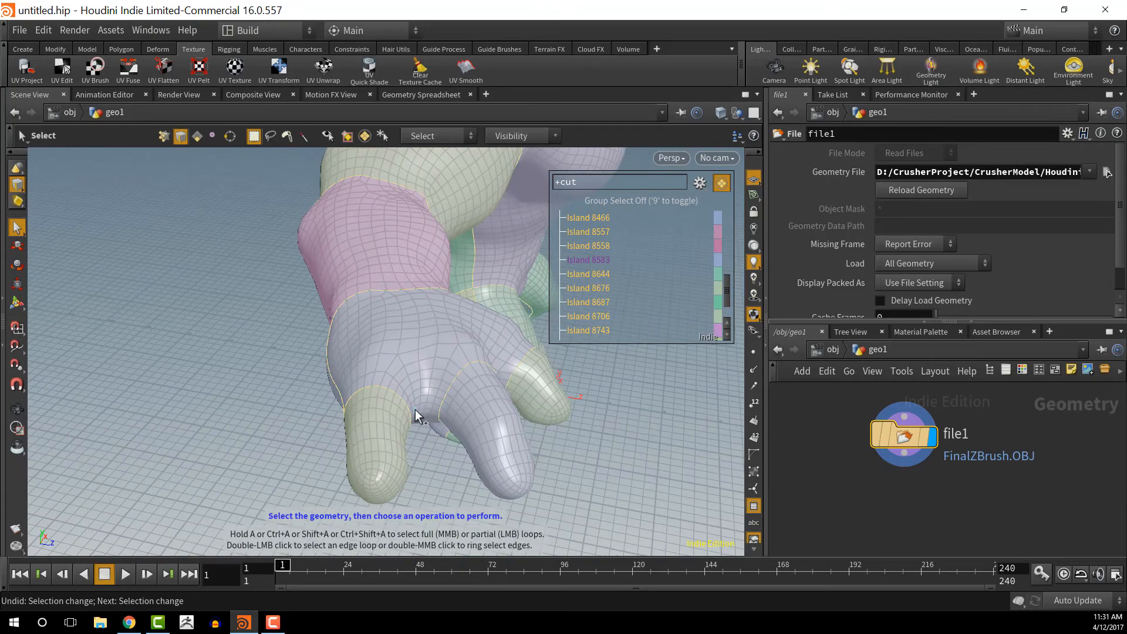
{"action": "left_click_drag", "start_coordinate": [415, 410], "coordinate": [388, 426], "text": "alt"}
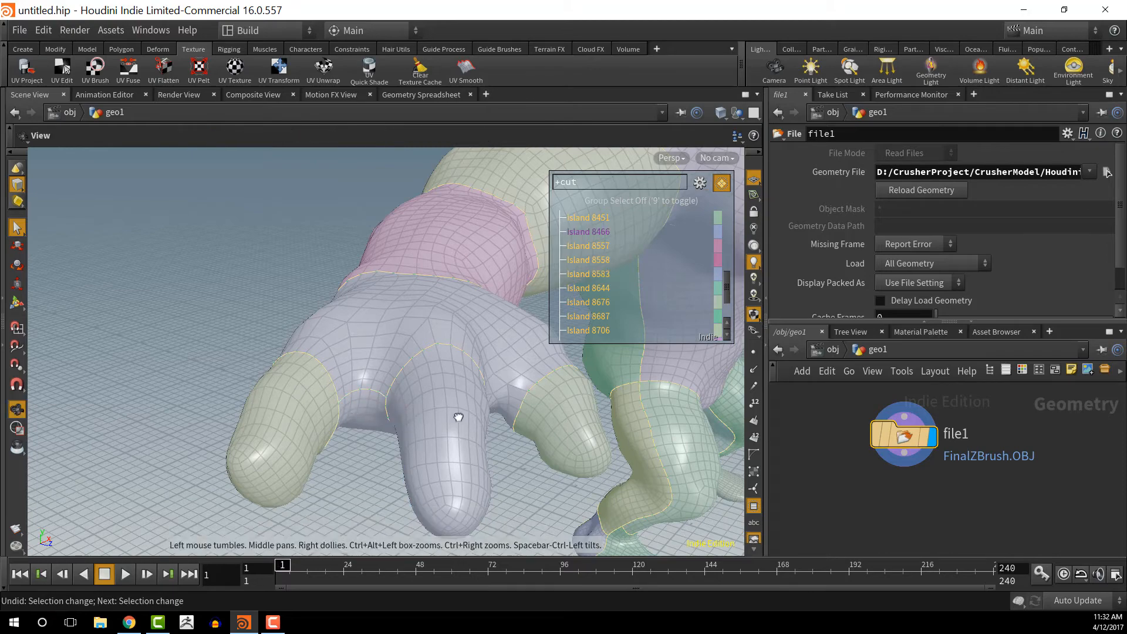
{"action": "left_click_drag", "start_coordinate": [459, 417], "coordinate": [374, 368], "text": "alt"}
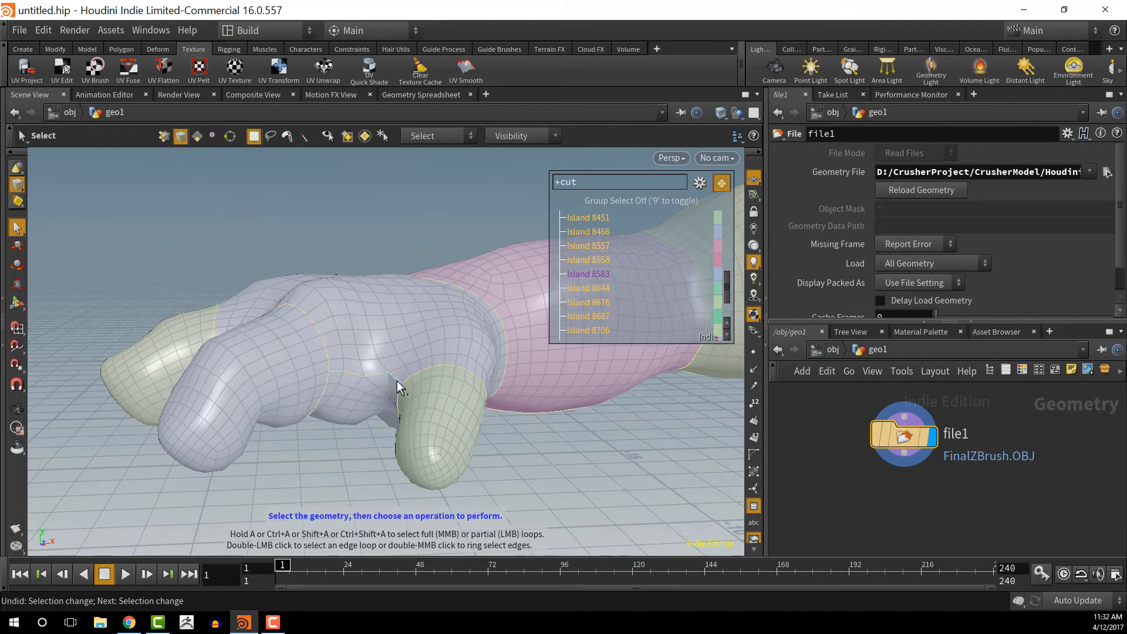
{"action": "left_click_drag", "start_coordinate": [397, 381], "coordinate": [290, 333], "text": "alt"}
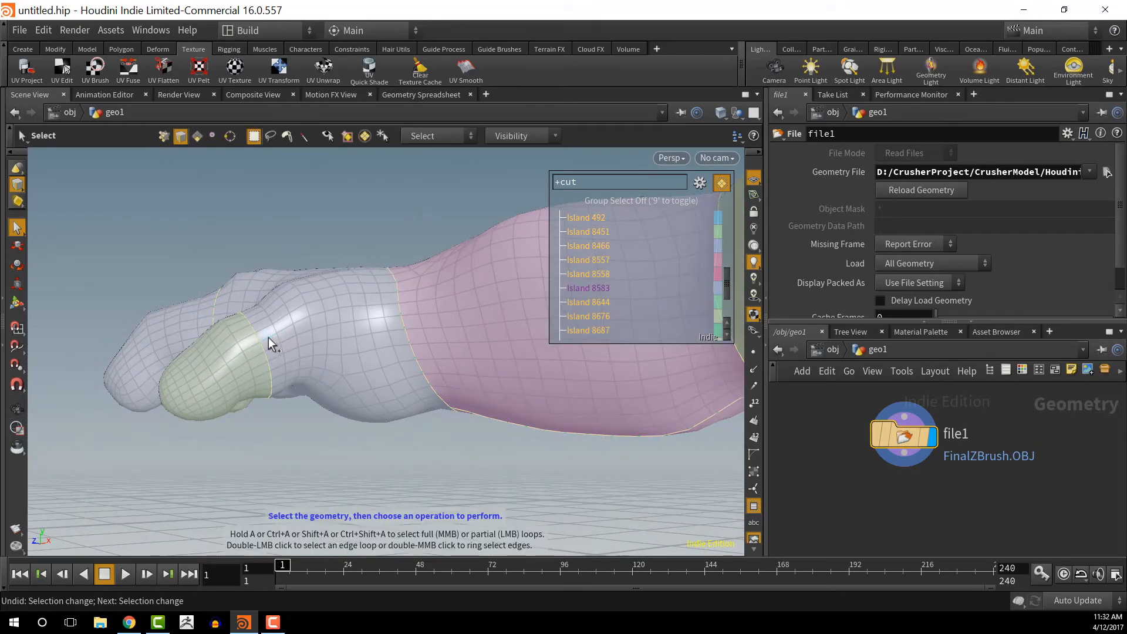
{"action": "left_click", "coordinate": [269, 337], "text": "shift"}
{"action": "left_click", "coordinate": [385, 307], "text": "shift"}
Step: Add a lengthwise seam along the palm side of the right thumb from its tip to its base seam
{"action": "mouse_move", "coordinate": [385, 307]}
{"action": "left_mouse_down", "text": "alt"}
{"action": "mouse_move", "coordinate": [470, 340]}
{"action": "mouse_move", "coordinate": [470, 380]}
{"action": "mouse_move", "coordinate": [390, 300]}
{"action": "left_mouse_up", "text": "alt"}
{"action": "middle_click_drag", "start_coordinate": [383, 348], "coordinate": [370, 447], "text": "alt"}
{"action": "left_click_drag", "start_coordinate": [370, 447], "coordinate": [352, 287], "text": "alt"}
{"action": "middle_click_drag", "start_coordinate": [443, 336], "coordinate": [161, 352], "text": "alt"}
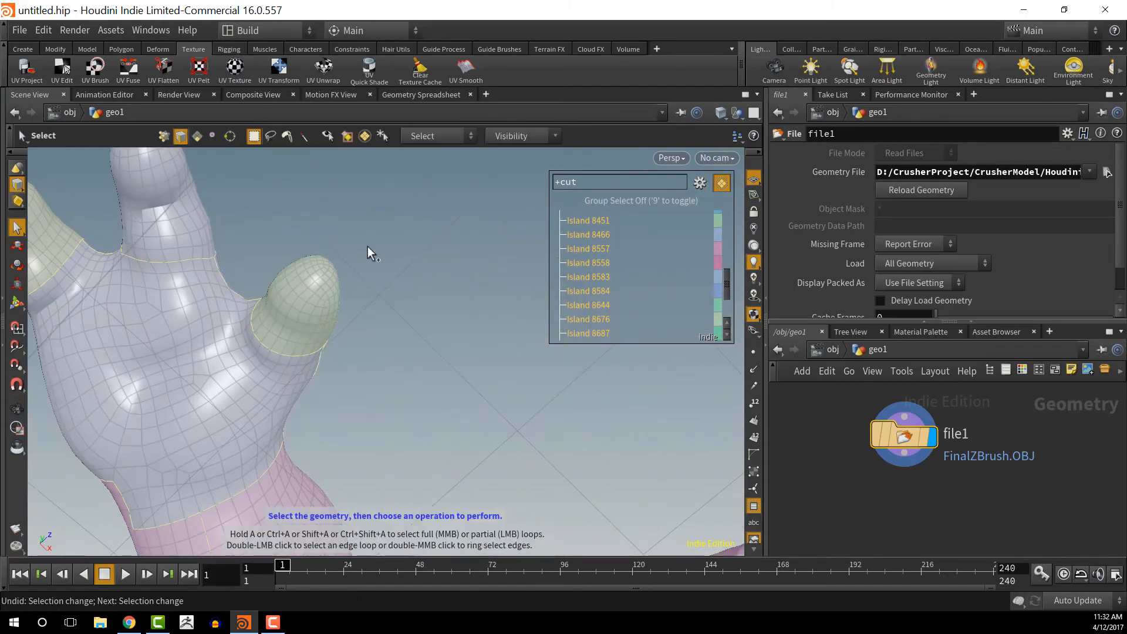
{"action": "left_click", "coordinate": [305, 278]}
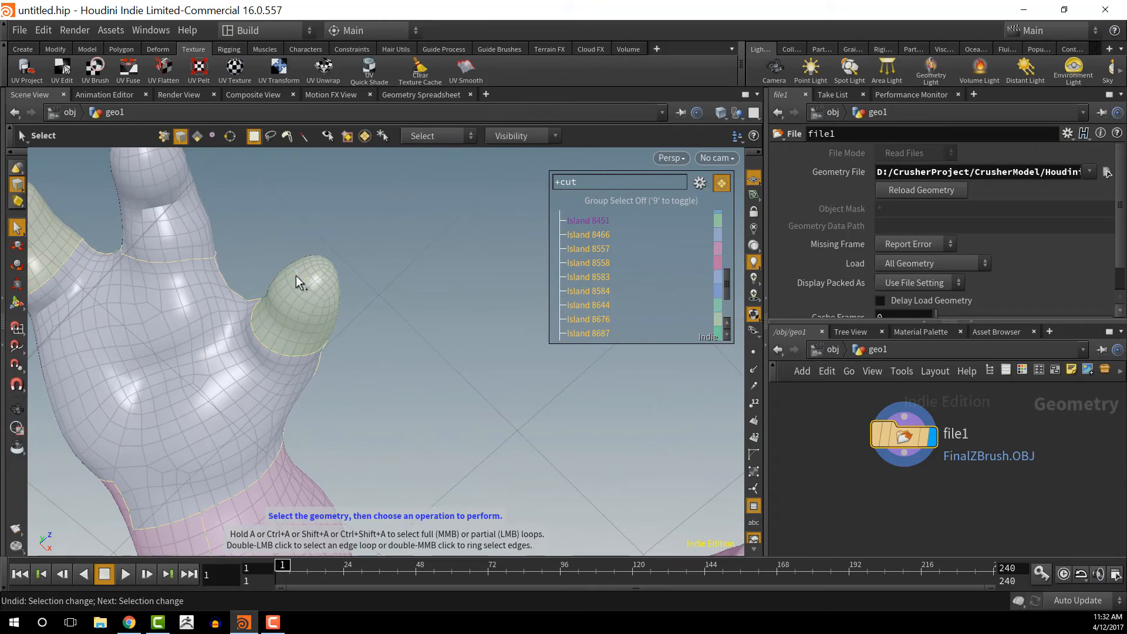
{"action": "left_click", "coordinate": [262, 348]}
{"action": "key", "text": "space"}
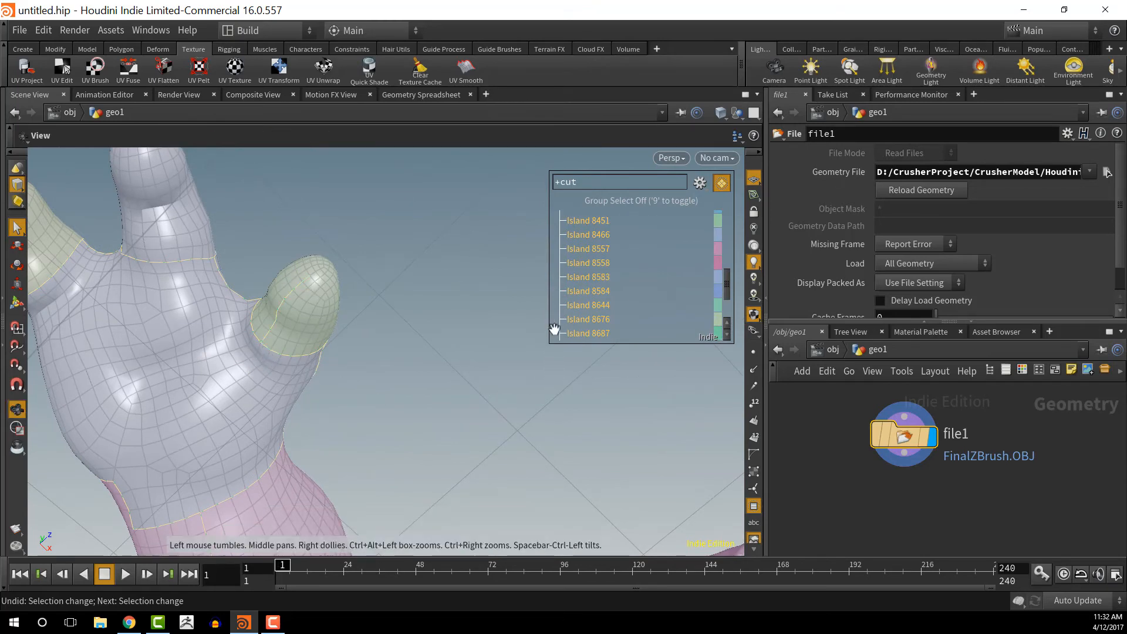
Step: Add lengthwise seams along the palm side of the right hand's middle and outer fingers down to their base seams
{"action": "left_click_drag", "start_coordinate": [448, 377], "coordinate": [314, 260]}
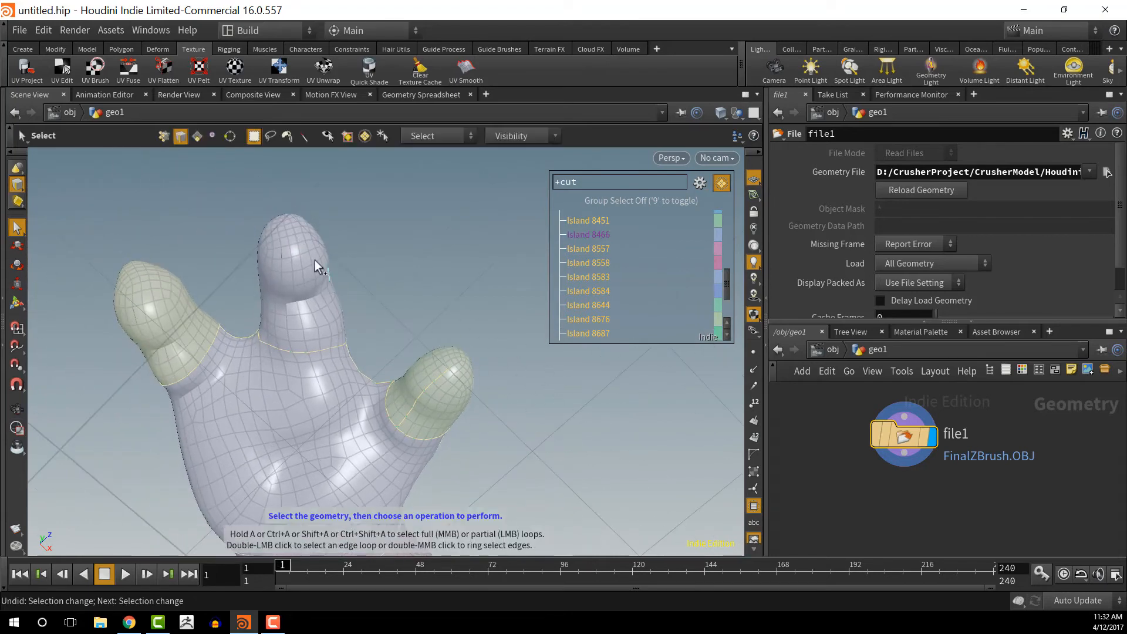
{"action": "left_click", "coordinate": [288, 240]}
{"action": "left_click", "coordinate": [308, 349]}
{"action": "key", "text": "space"}
{"action": "mouse_move", "coordinate": [305, 357]}
{"action": "left_mouse_down"}
{"action": "mouse_move", "coordinate": [390, 382]}
{"action": "mouse_move", "coordinate": [287, 353]}
{"action": "left_mouse_up"}
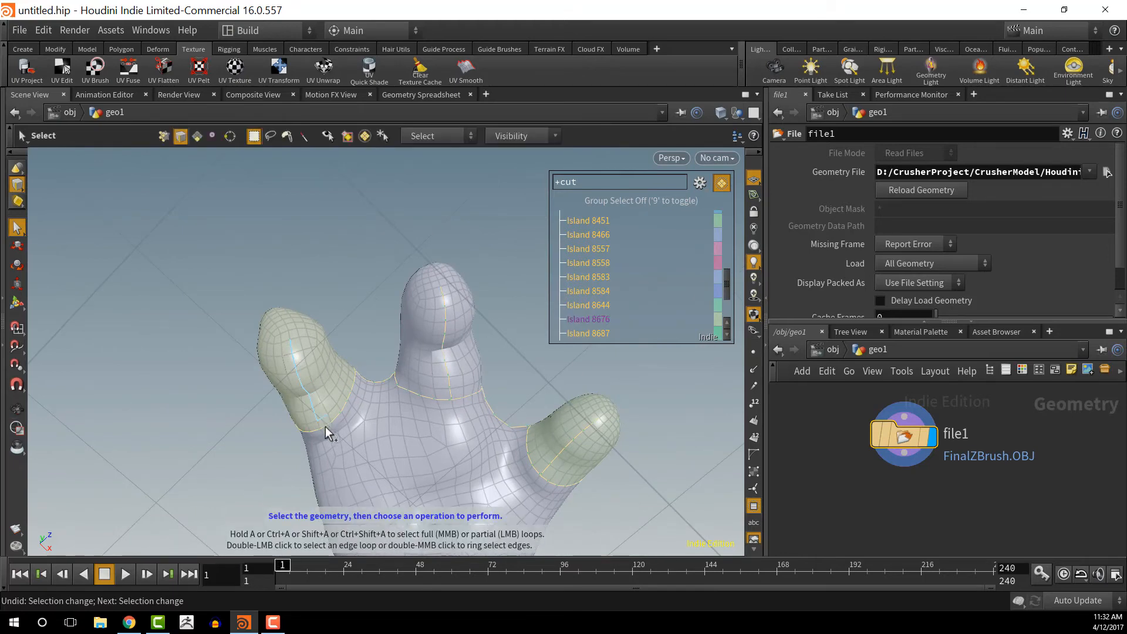
{"action": "key", "text": "space"}
Step: Add a short horizontal seam from the front of the ear across the side of the head toward the face
{"action": "left_click_drag", "start_coordinate": [417, 398], "coordinate": [339, 361]}
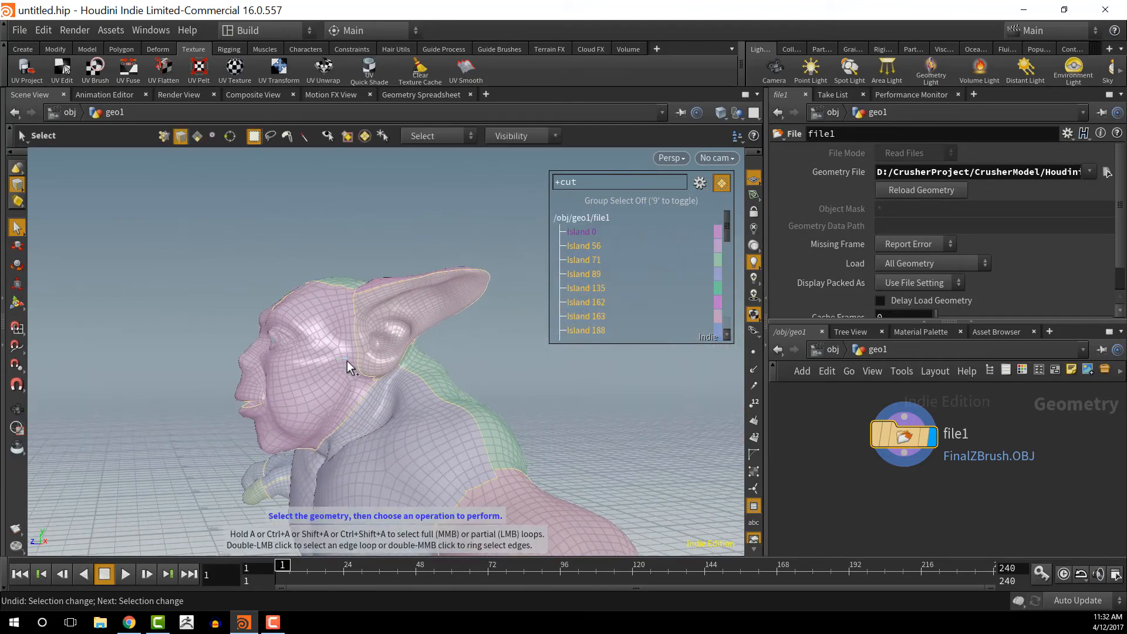
{"action": "left_click_drag", "start_coordinate": [356, 358], "coordinate": [409, 354]}
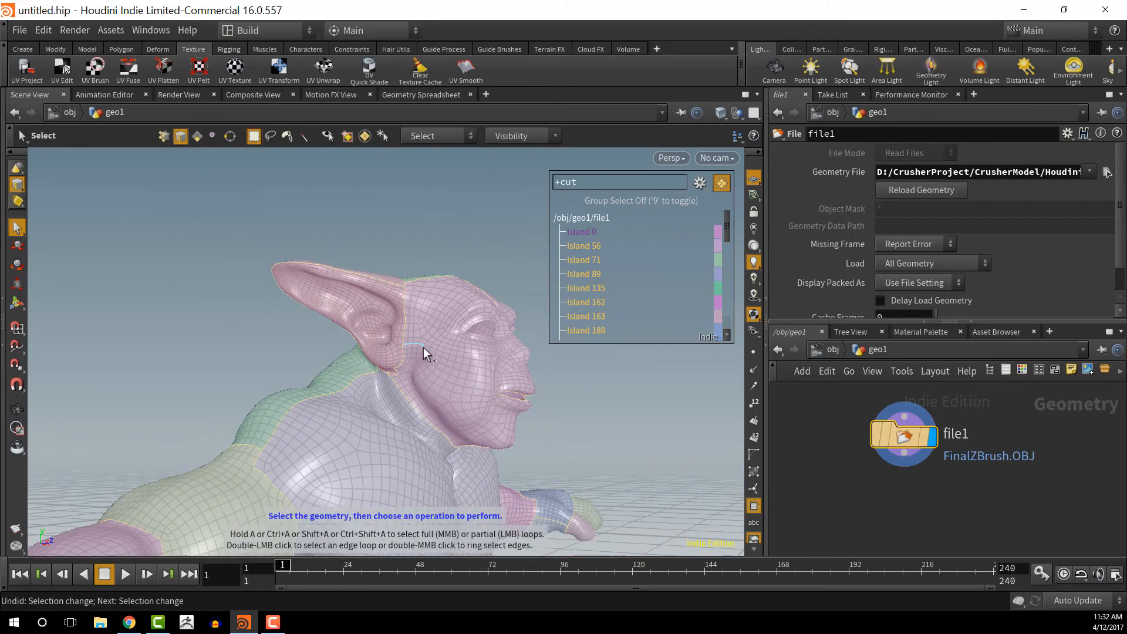
{"action": "left_click_drag", "start_coordinate": [396, 392], "coordinate": [429, 432]}
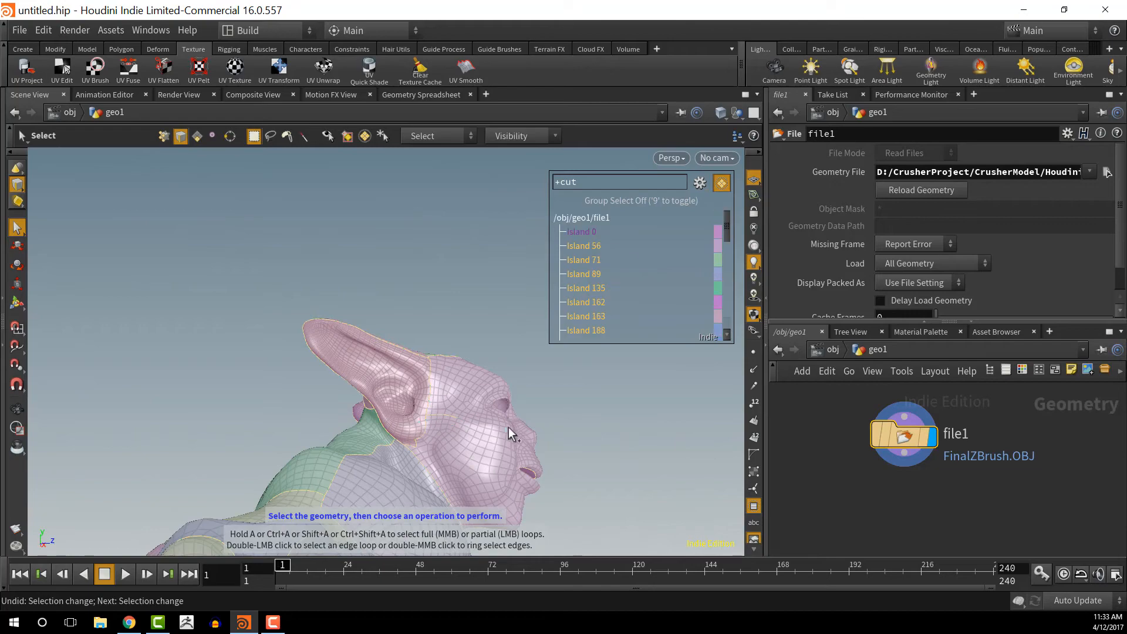
Step: Store the selected seam edges in an edge group by adding a Group Create node after the imported model file
{"action": "left_click_drag", "start_coordinate": [509, 427], "coordinate": [435, 420]}
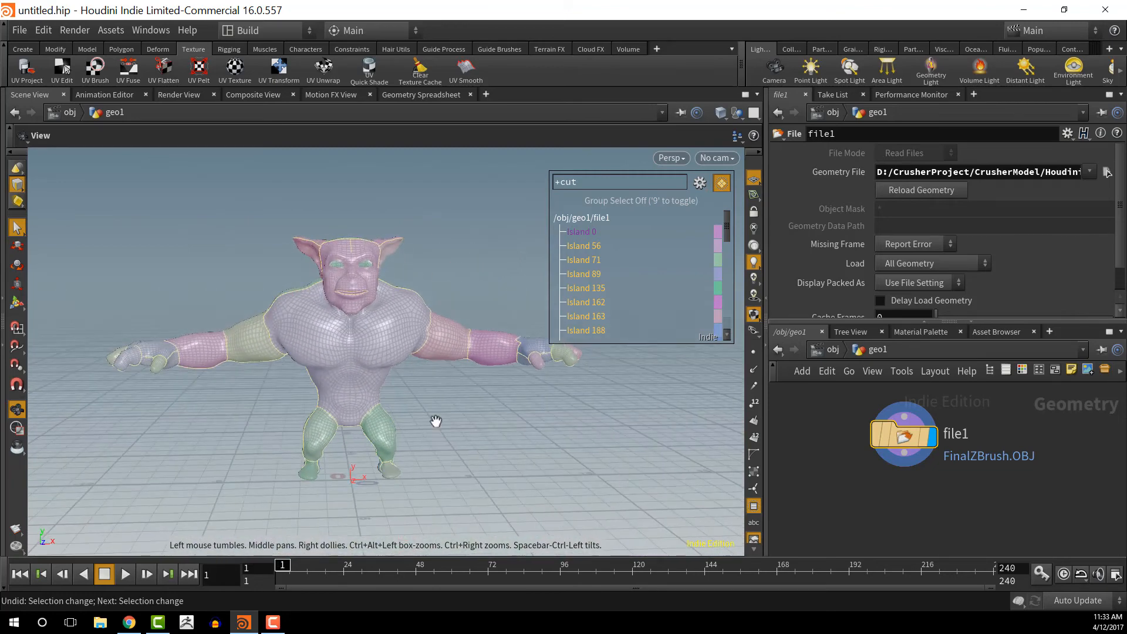
{"action": "middle_click_drag", "start_coordinate": [391, 418], "coordinate": [434, 461]}
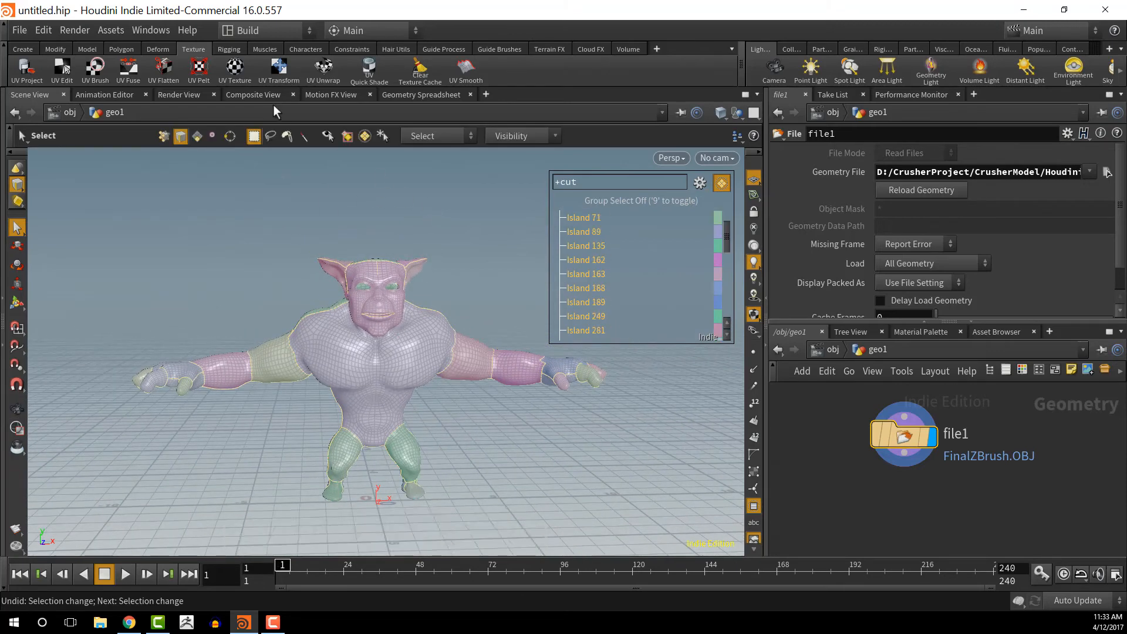
{"action": "left_click", "coordinate": [124, 50]}
{"action": "left_click", "coordinate": [88, 50]}
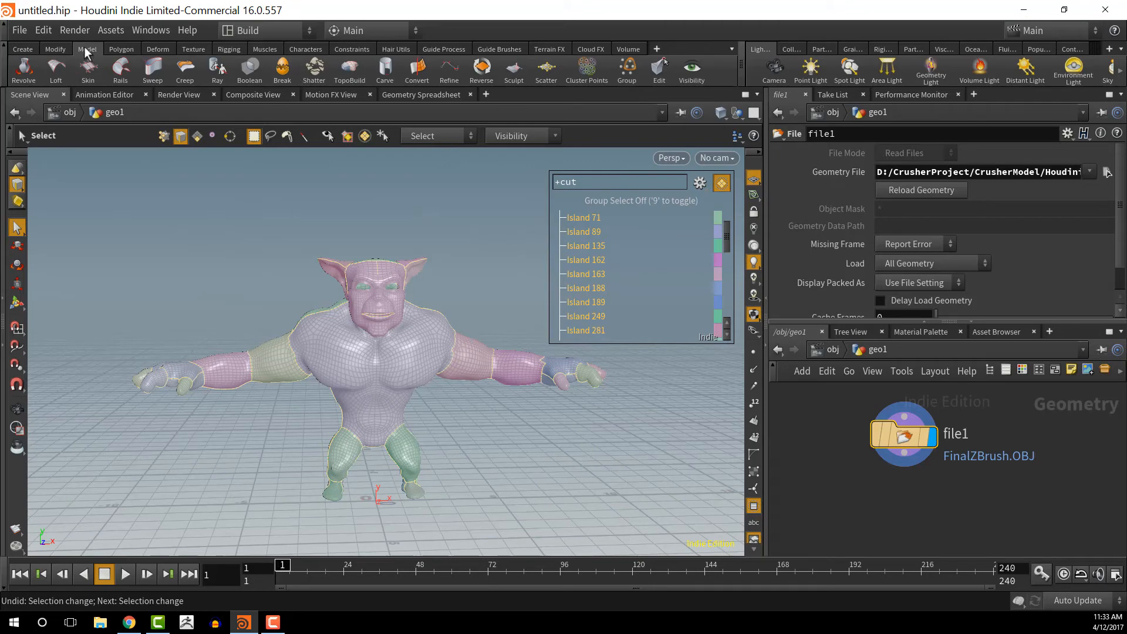
{"action": "left_click", "coordinate": [630, 70]}
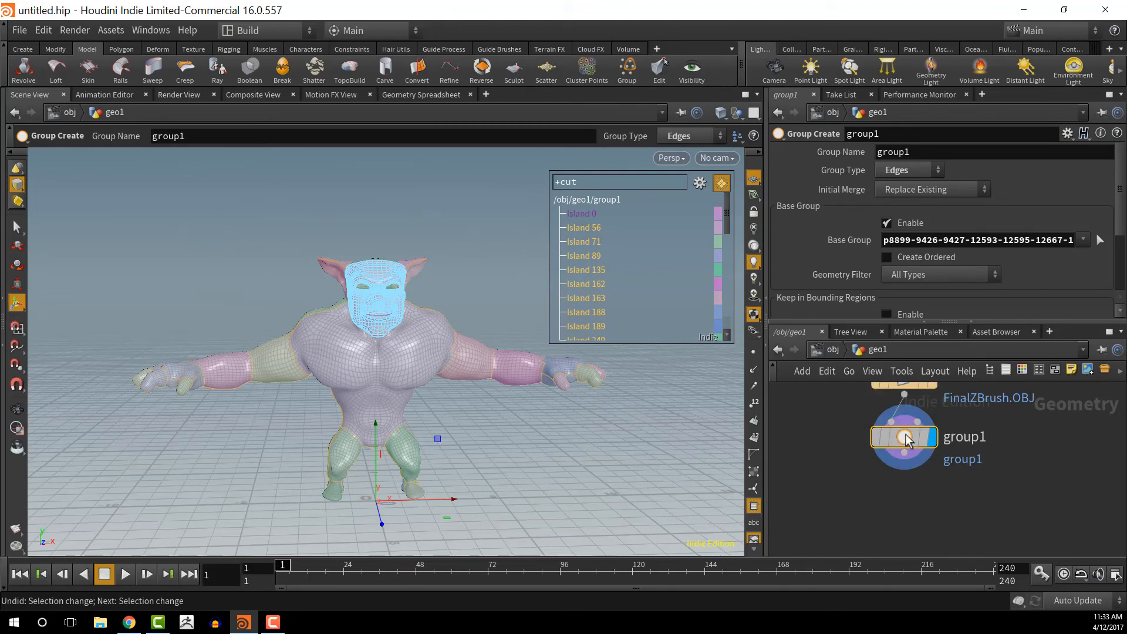
{"action": "key", "text": "grave"}
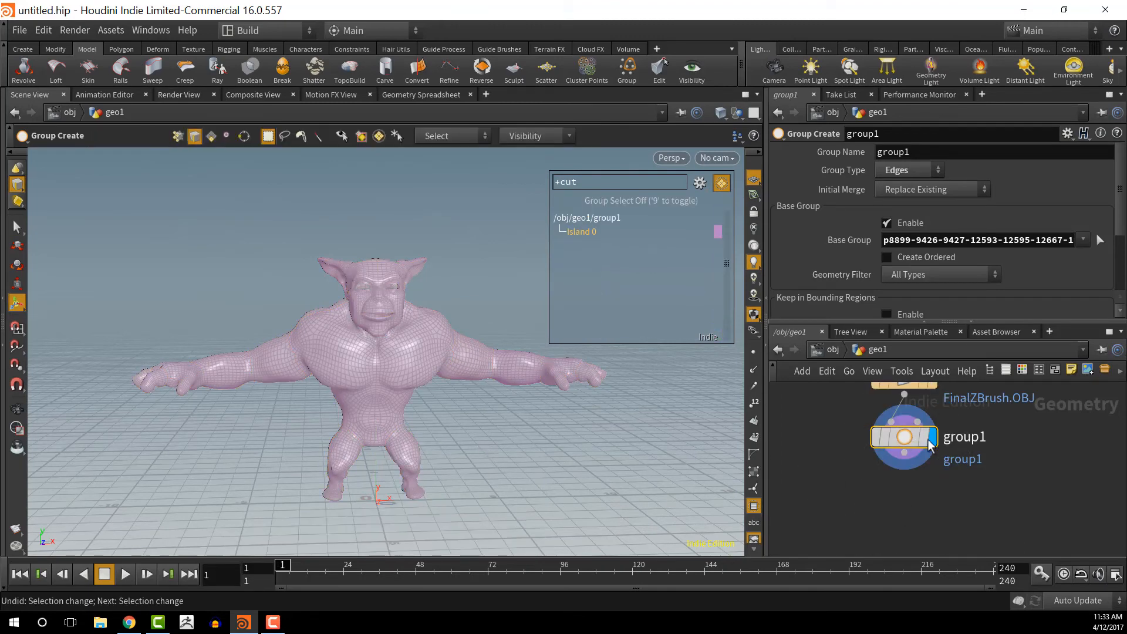
{"action": "key", "text": "Return"}
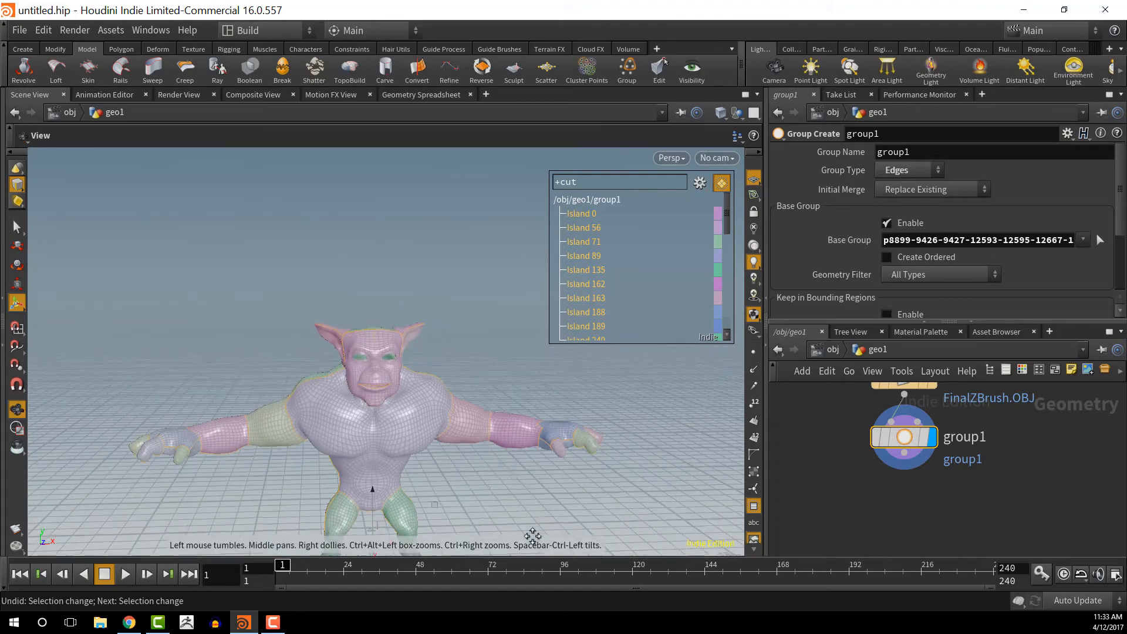
{"action": "left_click_drag", "start_coordinate": [429, 415], "coordinate": [706, 477]}
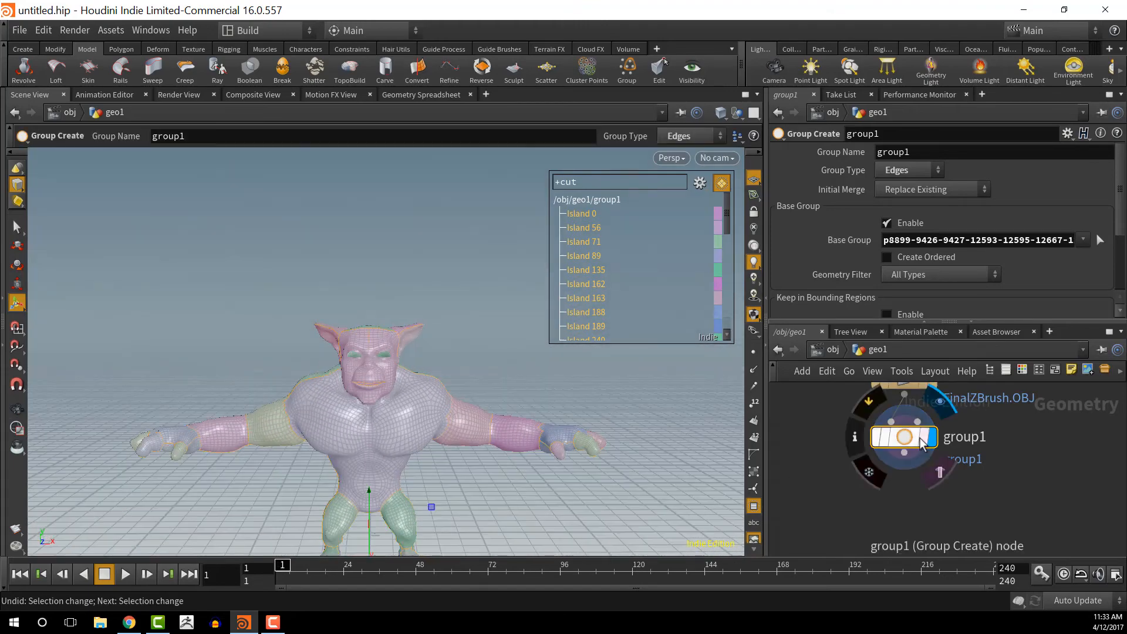
{"action": "scroll", "coordinate": [863, 505], "scroll_direction": "down", "scroll_amount": 3}
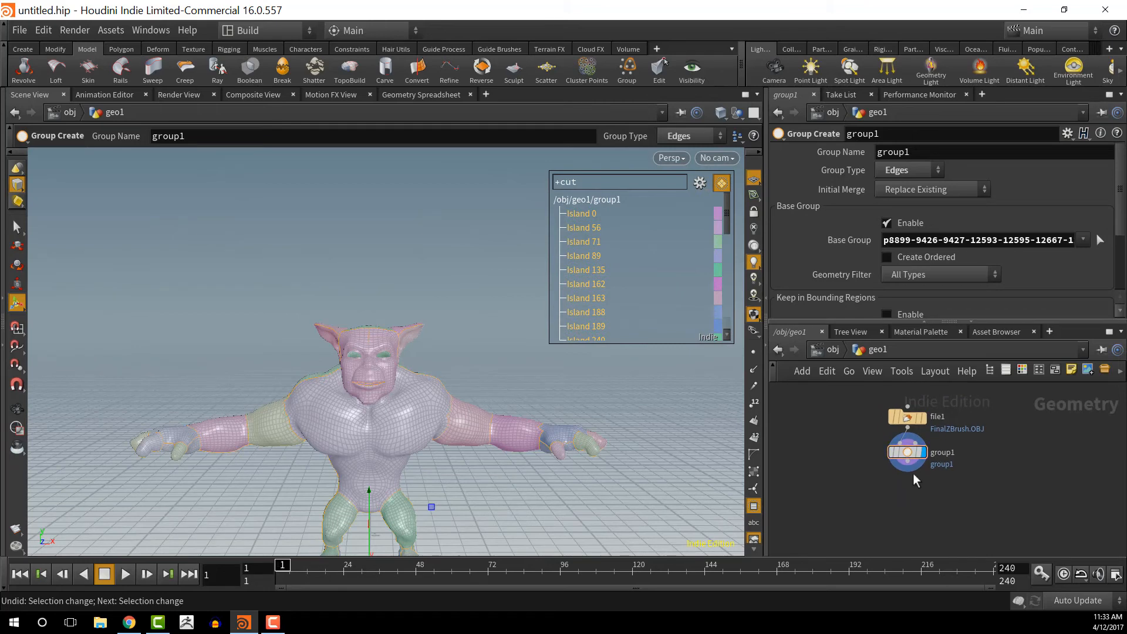
Step: Add a Transform node after the edge group node, wire the group's output into it and display it
{"action": "key", "text": "Tab"}
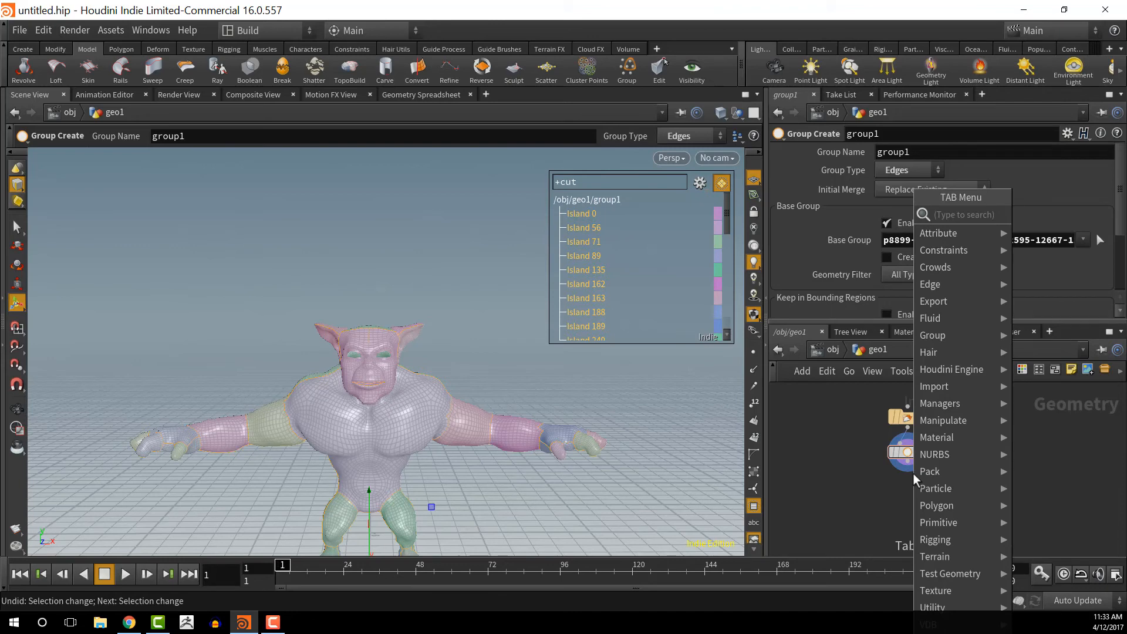
{"action": "type", "text": "t"}
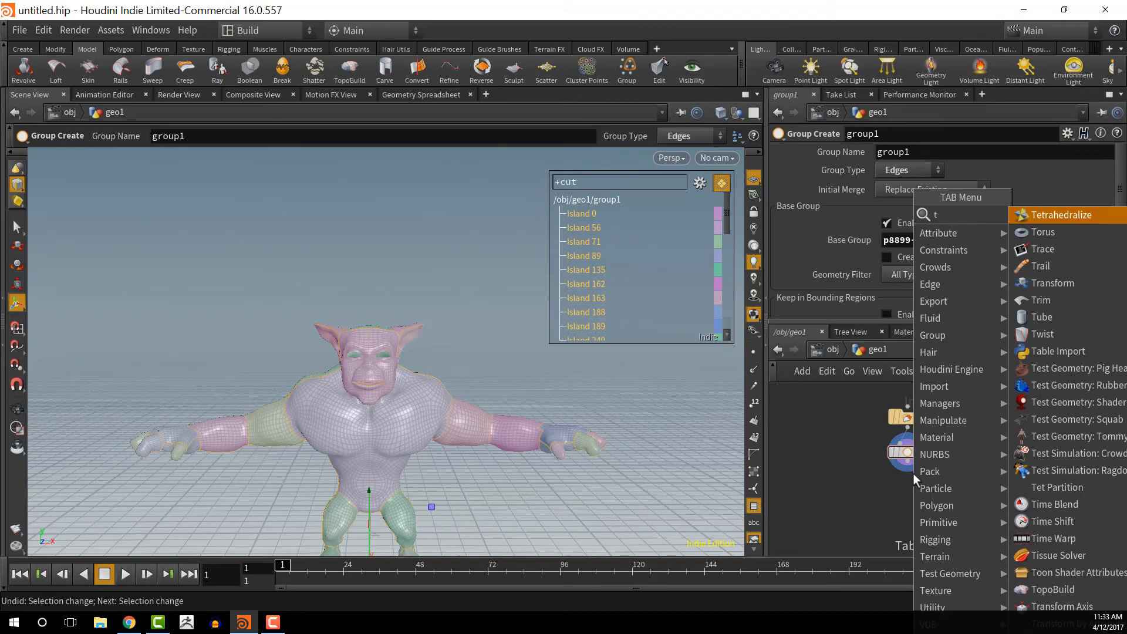
{"action": "type", "text": "ran"}
{"action": "key", "text": "Return"}
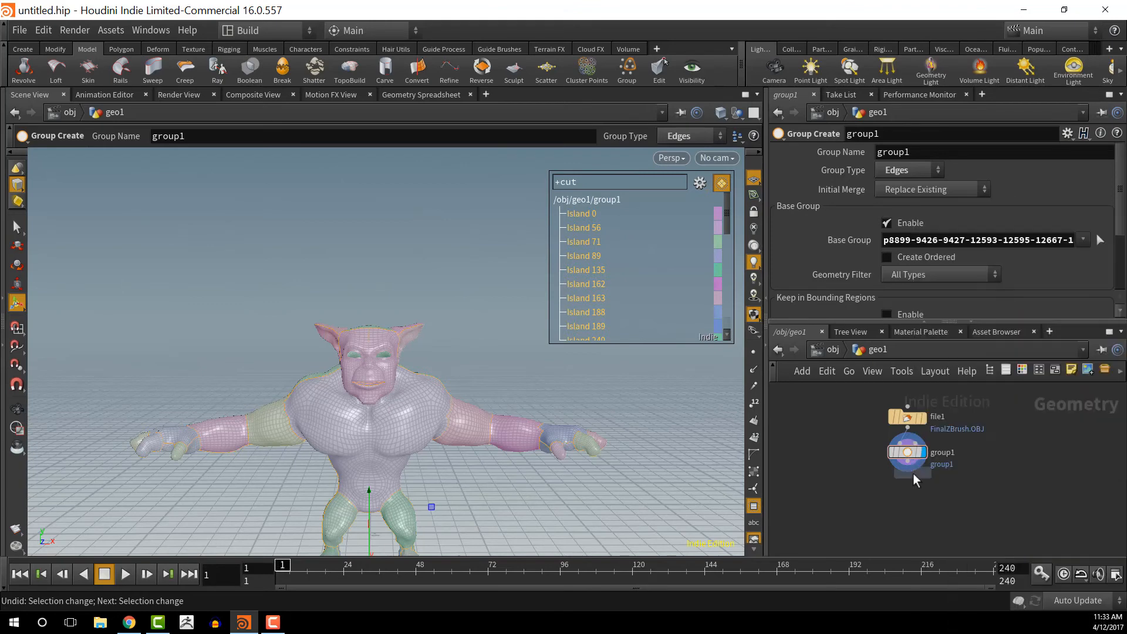
{"action": "left_click", "coordinate": [906, 495]}
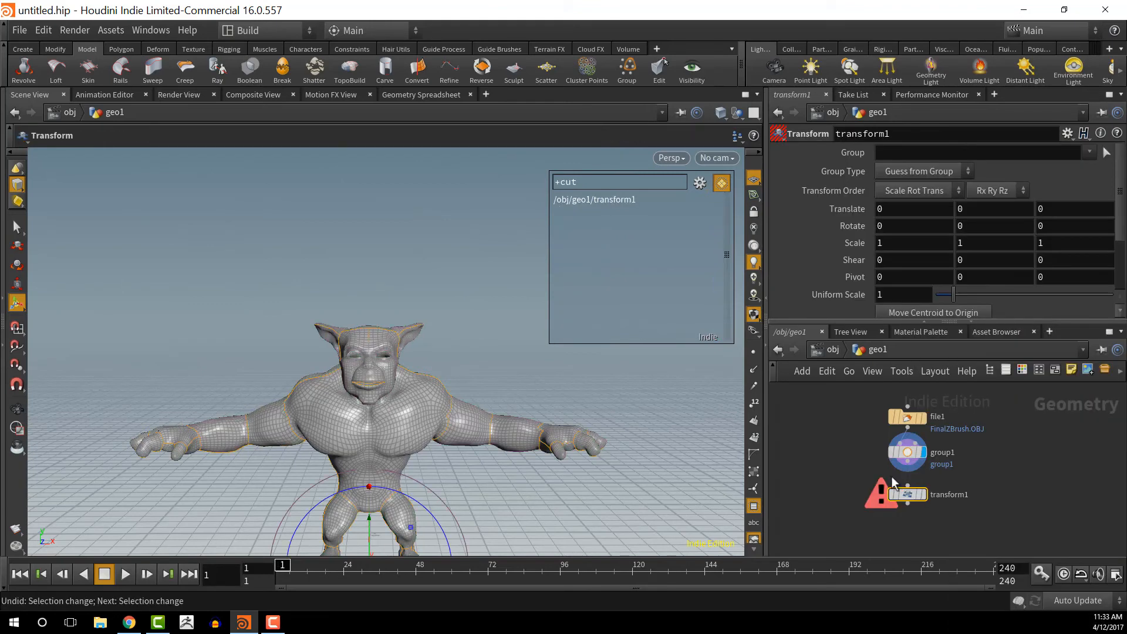
{"action": "left_click", "coordinate": [909, 471]}
{"action": "left_click", "coordinate": [907, 486]}
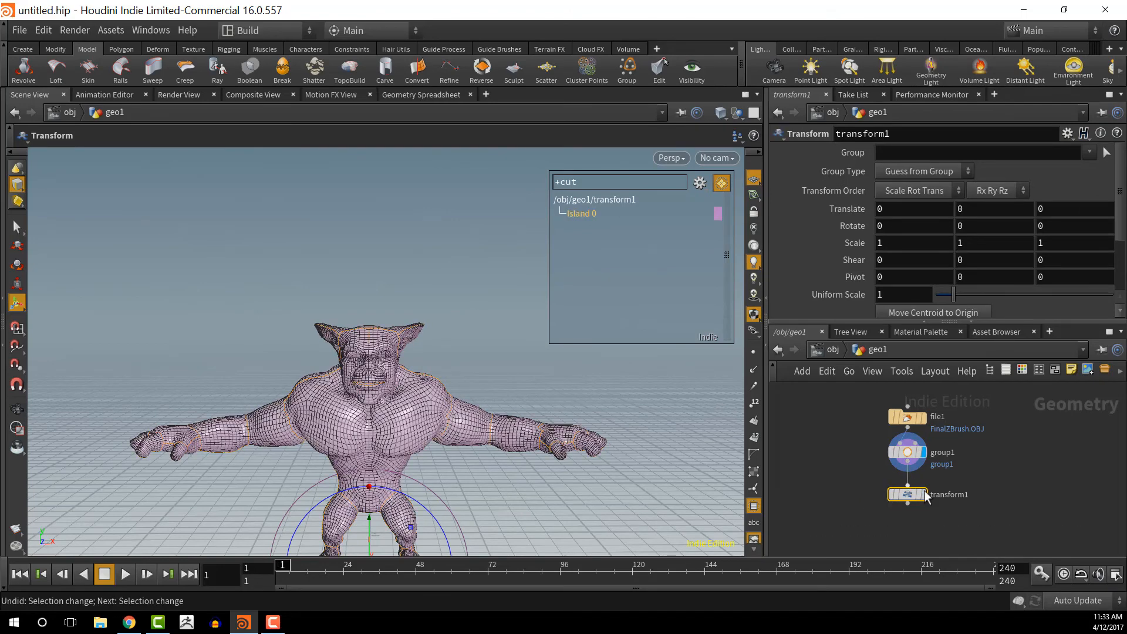
Step: Apply UV Flatten to all polygons of the creature and set its seam group to group1
{"action": "left_click_drag", "start_coordinate": [581, 363], "coordinate": [520, 307], "text": "alt"}
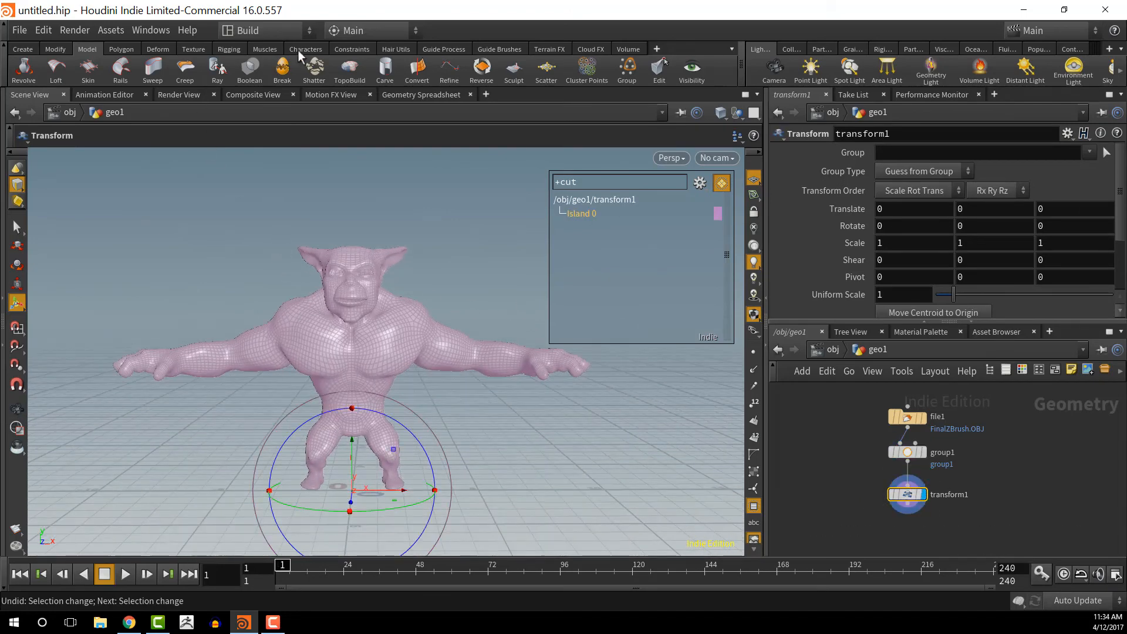
{"action": "left_click", "coordinate": [193, 49]}
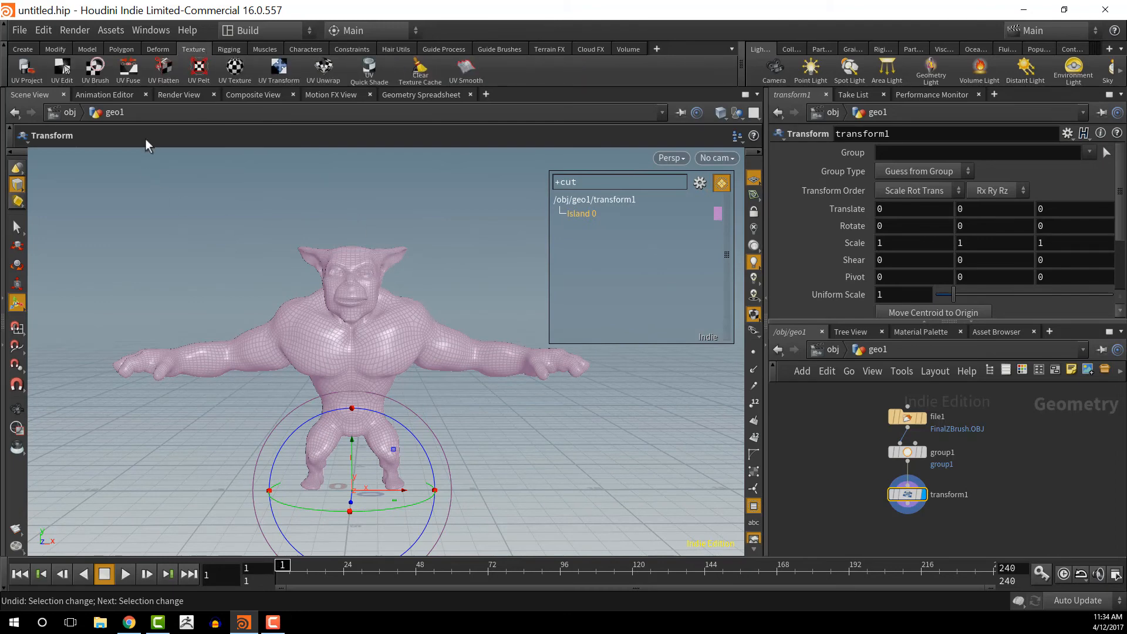
{"action": "left_click", "coordinate": [164, 68]}
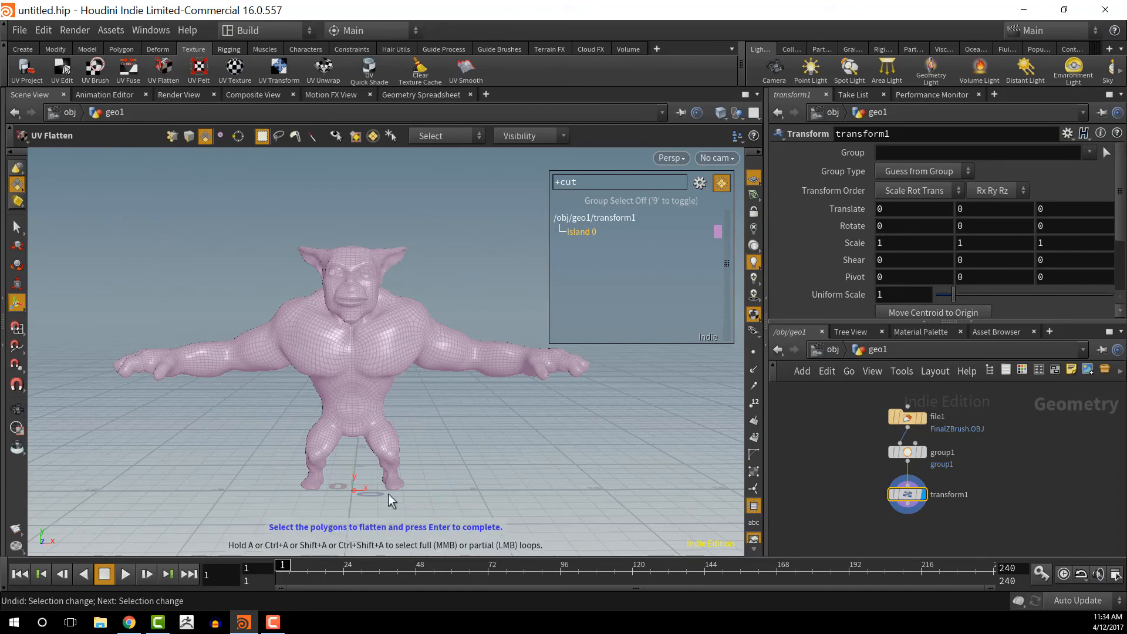
{"action": "left_click_drag", "start_coordinate": [73, 194], "coordinate": [675, 556]}
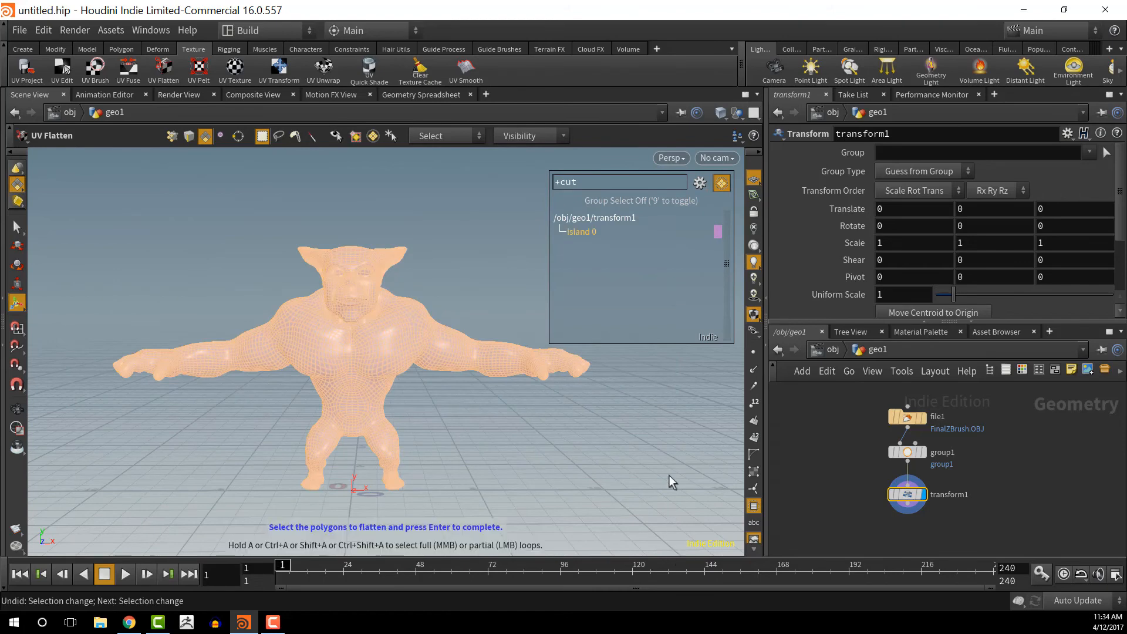
{"action": "key", "text": "Return"}
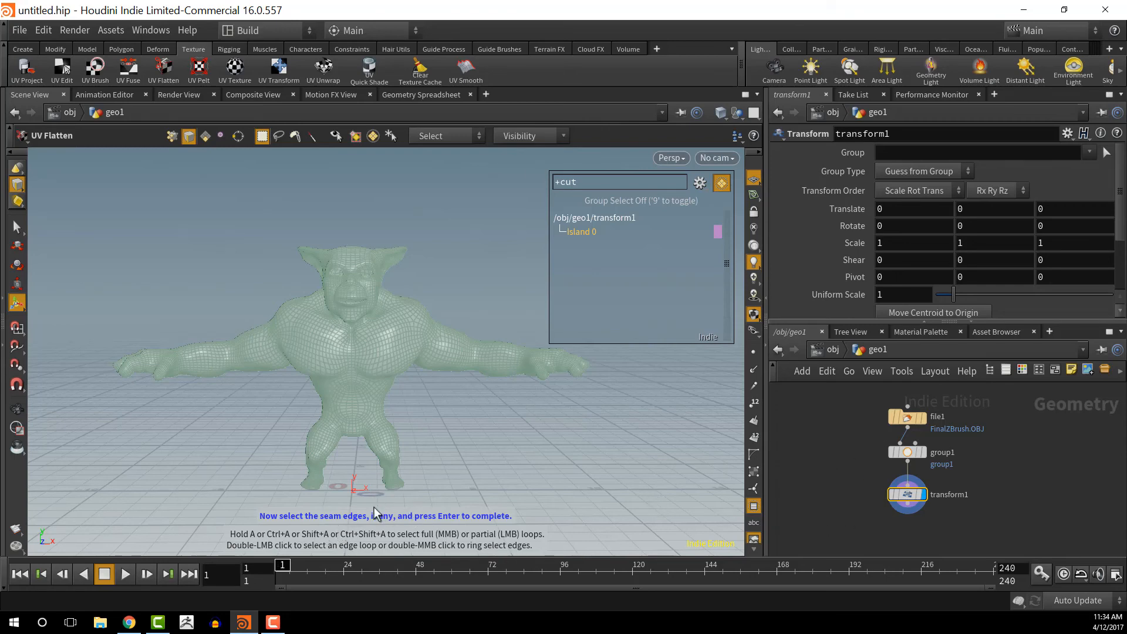
{"action": "key", "text": "Return"}
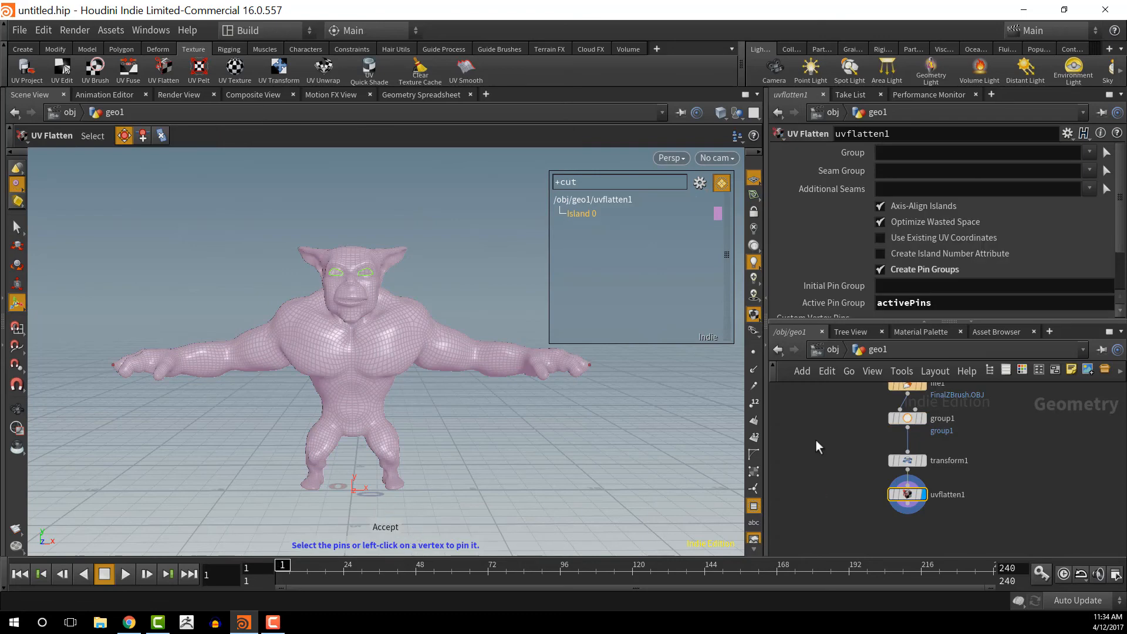
{"action": "left_click", "coordinate": [1090, 171]}
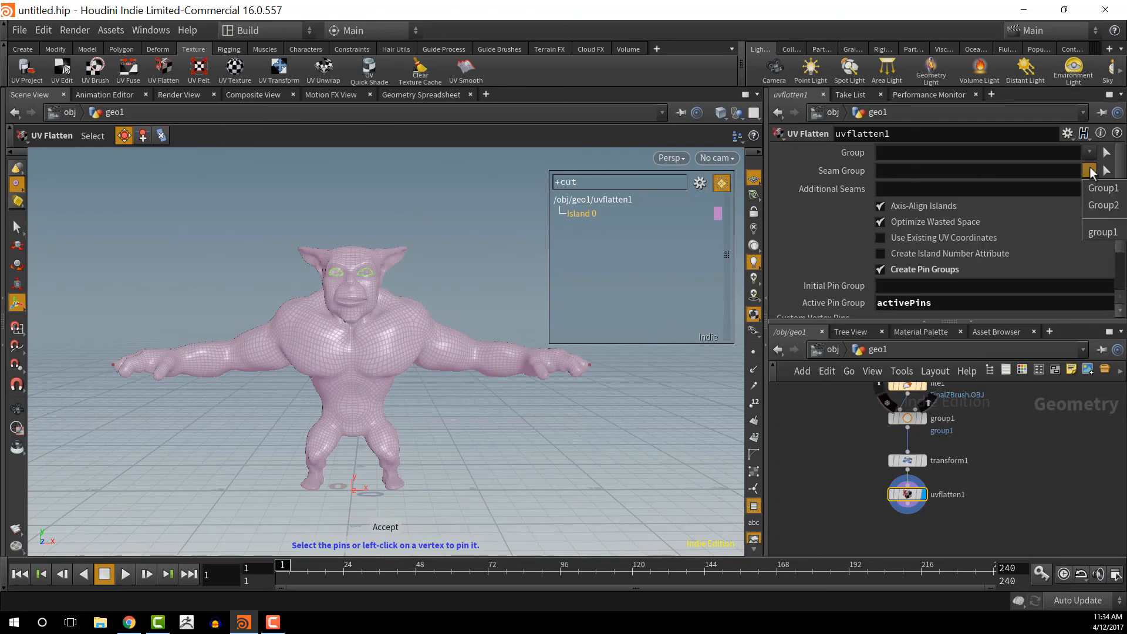
{"action": "left_click", "coordinate": [1103, 233]}
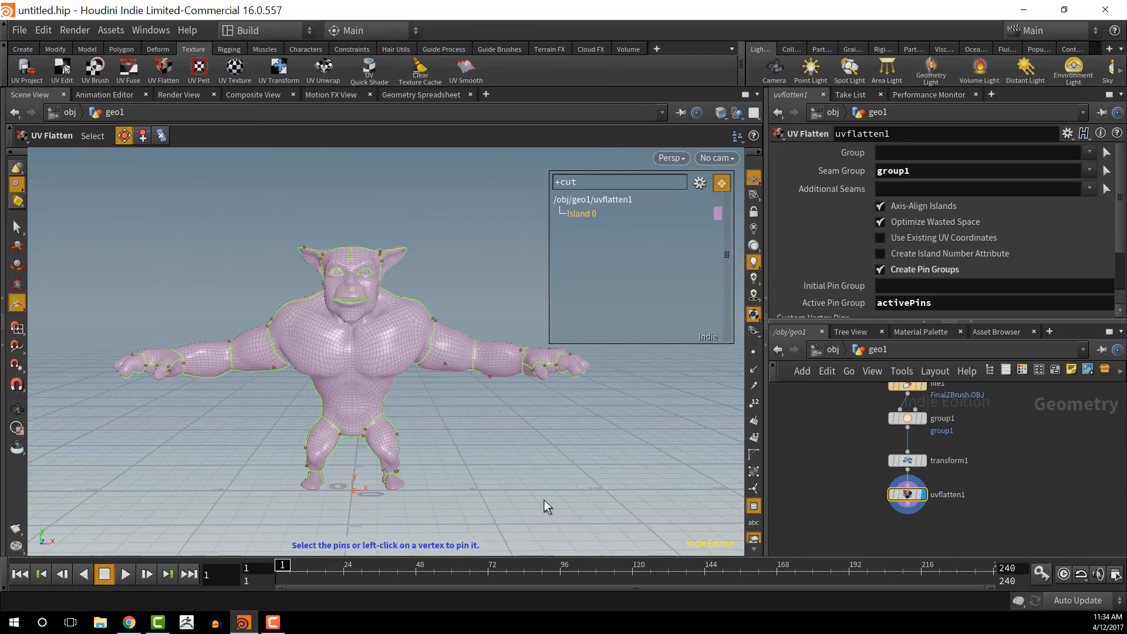
Step: Split the scene view into two views side by side and frame the creature larger in the first one
{"action": "left_click_drag", "start_coordinate": [481, 422], "coordinate": [482, 457]}
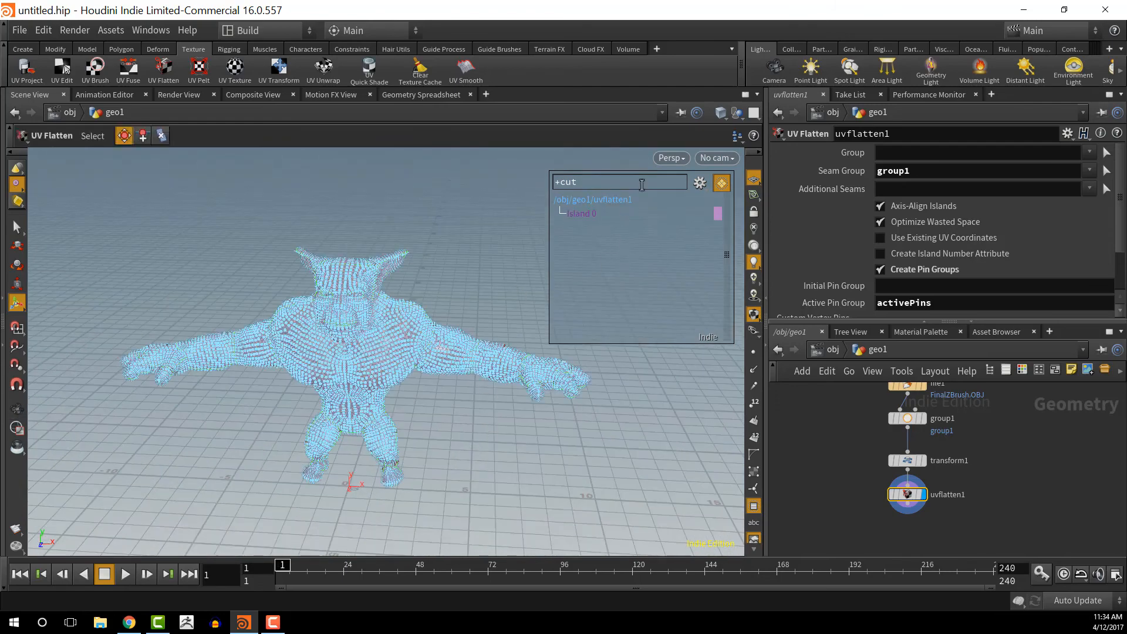
{"action": "left_click", "coordinate": [753, 112]}
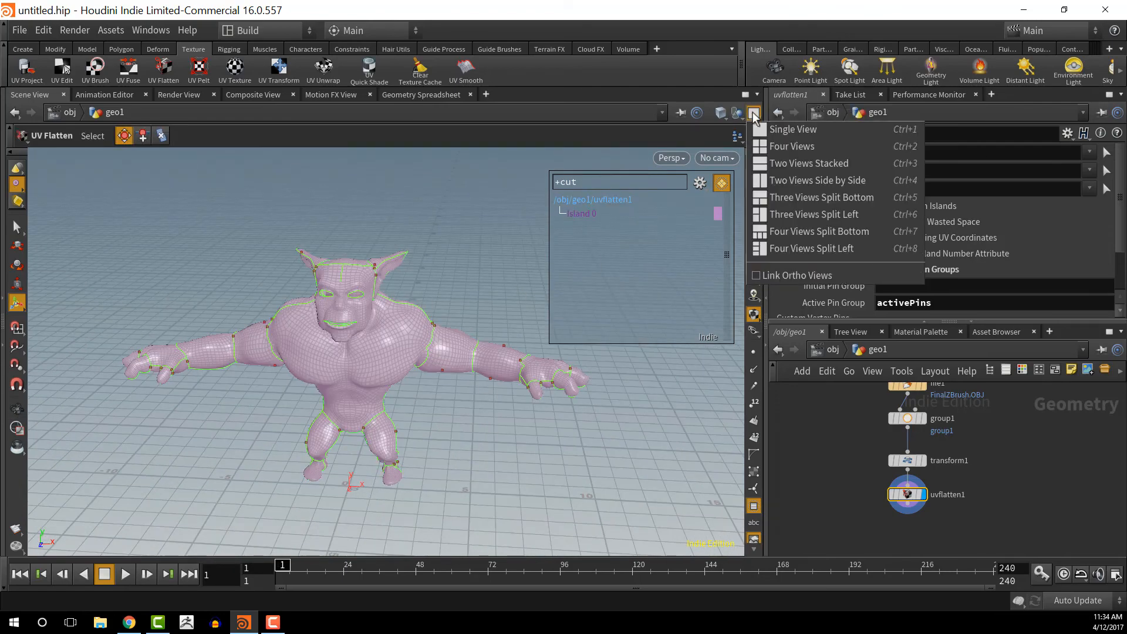
{"action": "left_click", "coordinate": [781, 180]}
{"action": "middle_click_drag", "start_coordinate": [275, 235], "coordinate": [206, 494]}
{"action": "scroll", "coordinate": [206, 493], "scroll_direction": "down", "scroll_amount": 10}
{"action": "scroll", "coordinate": [207, 493], "scroll_direction": "up", "scroll_amount": 3}
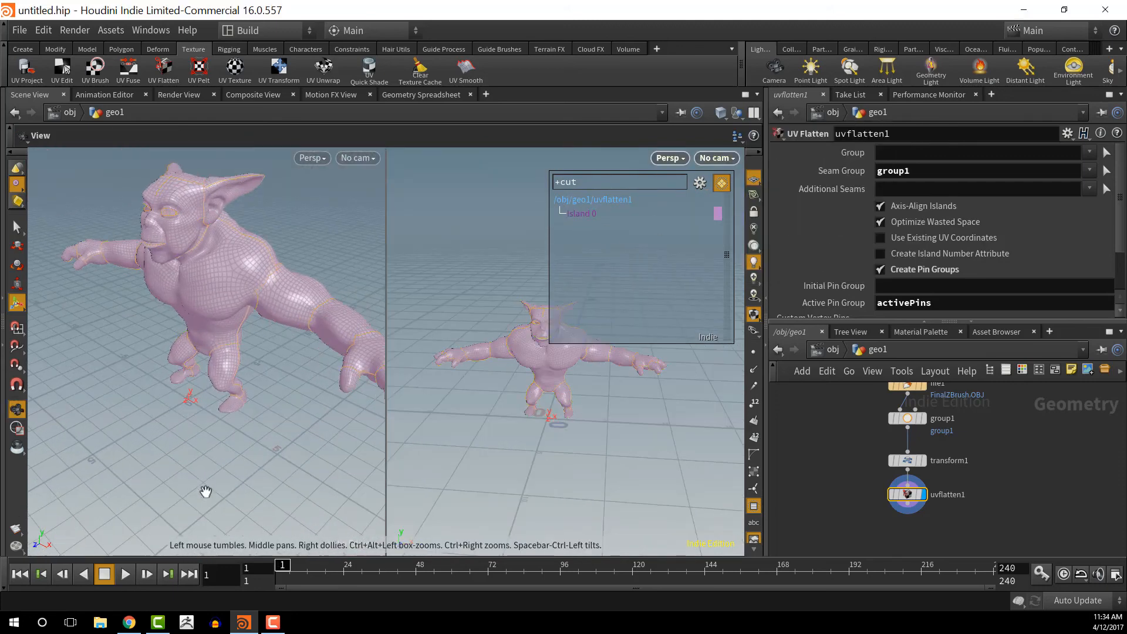
{"action": "key", "text": "Return"}
Step: Switch the second of the two side-by-side views from perspective to the UV viewport
{"action": "left_click", "coordinate": [681, 158]}
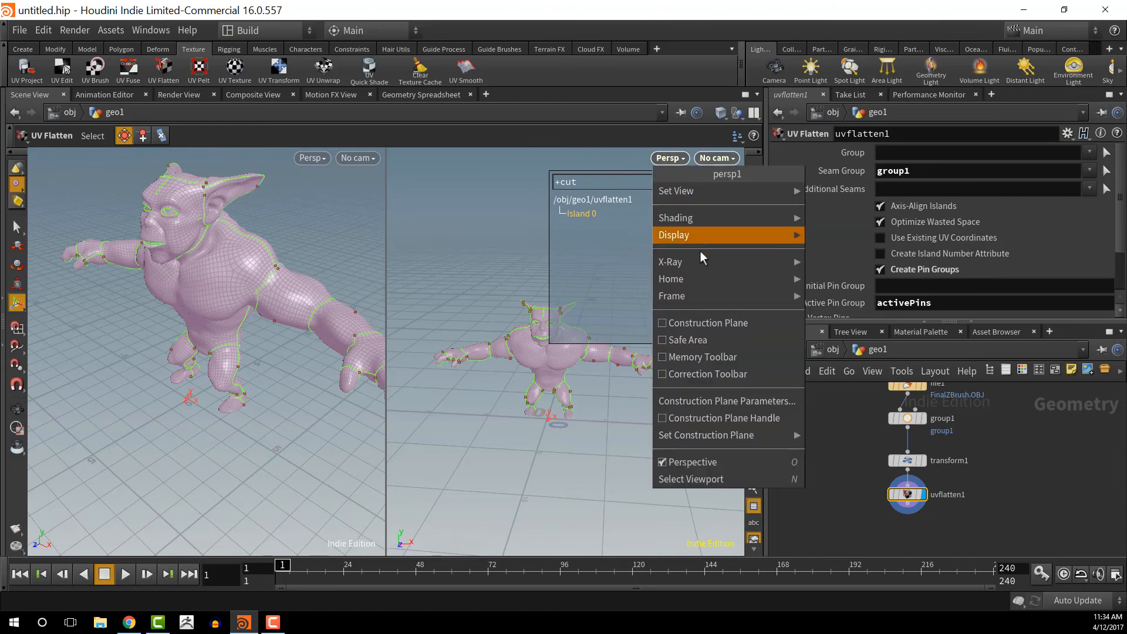
{"action": "mouse_move", "coordinate": [692, 218]}
{"action": "mouse_move", "coordinate": [780, 188]}
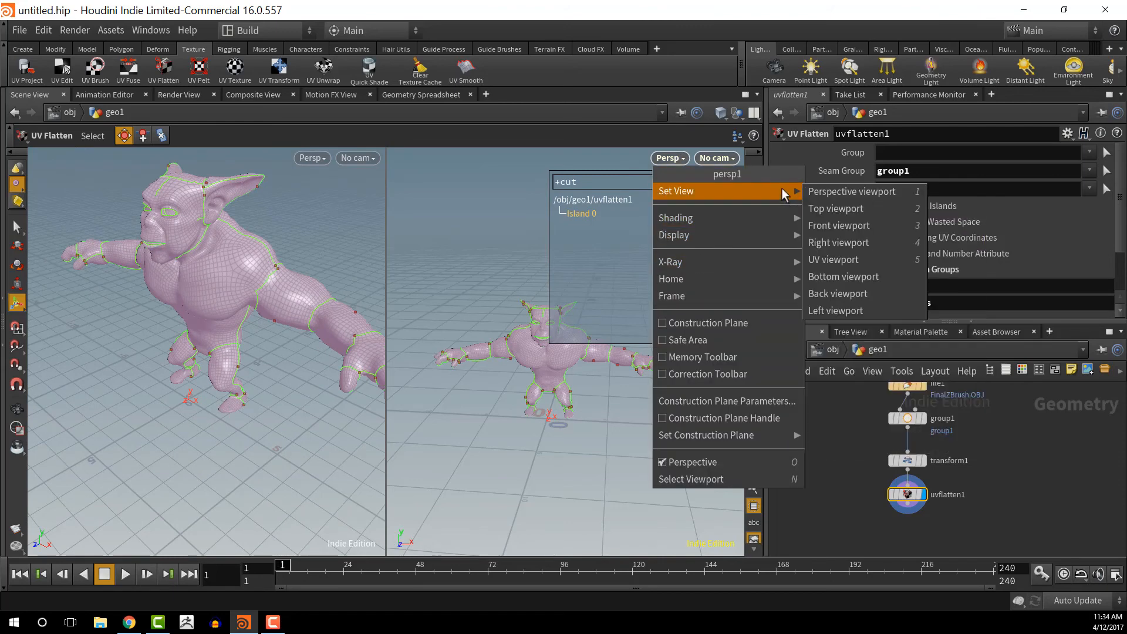
{"action": "left_click", "coordinate": [845, 258]}
{"action": "key", "text": "Escape"}
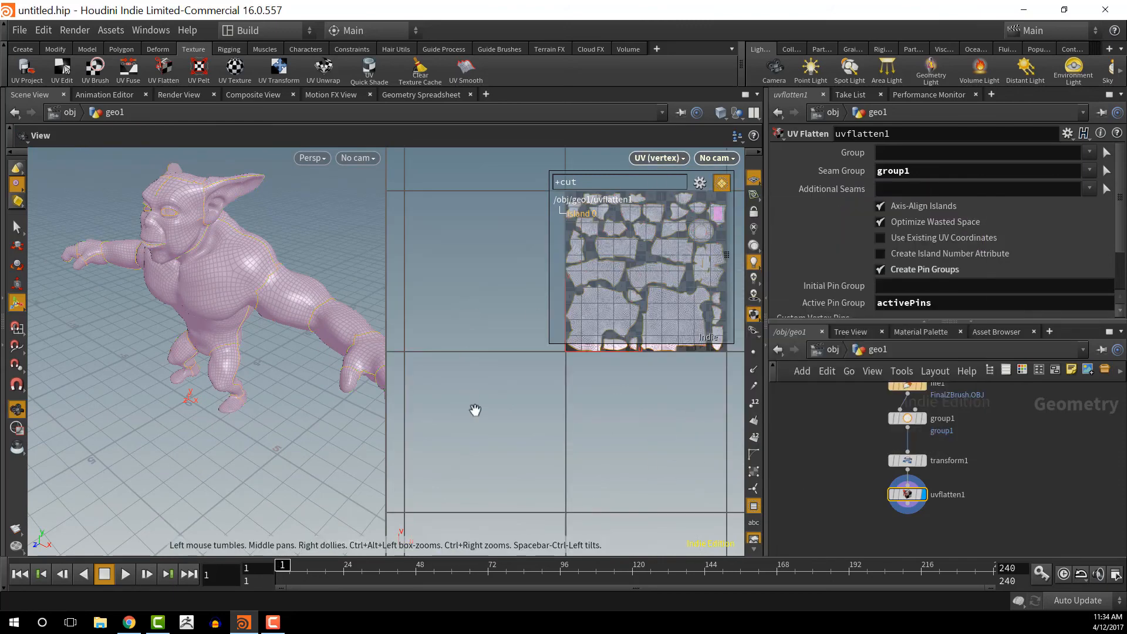
Step: Examine the flattened UV islands up close and as a whole layout in the UV view
{"action": "middle_click_drag", "start_coordinate": [474, 455], "coordinate": [407, 539]}
{"action": "scroll", "coordinate": [611, 434], "scroll_direction": "up", "scroll_amount": 4}
{"action": "middle_click_drag", "start_coordinate": [609, 448], "coordinate": [574, 503]}
{"action": "scroll", "coordinate": [597, 474], "scroll_direction": "down", "scroll_amount": 1}
{"action": "scroll", "coordinate": [598, 473], "scroll_direction": "up", "scroll_amount": 4}
{"action": "middle_click_drag", "start_coordinate": [690, 420], "coordinate": [688, 387]}
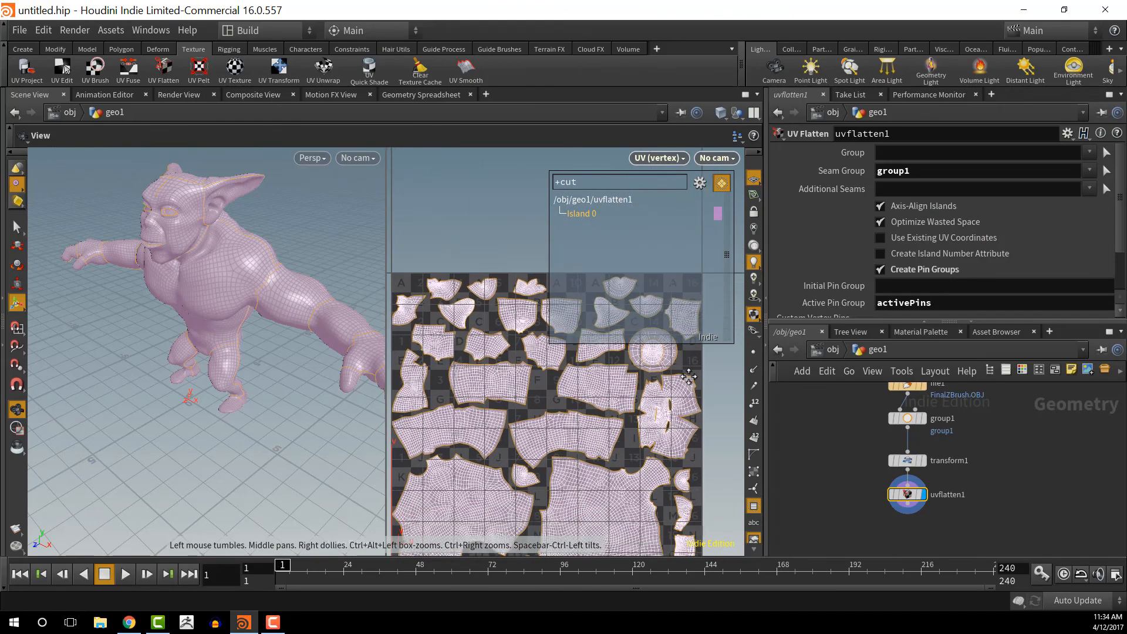
{"action": "scroll", "coordinate": [687, 387], "scroll_direction": "down", "scroll_amount": 3}
{"action": "key", "text": "Return"}
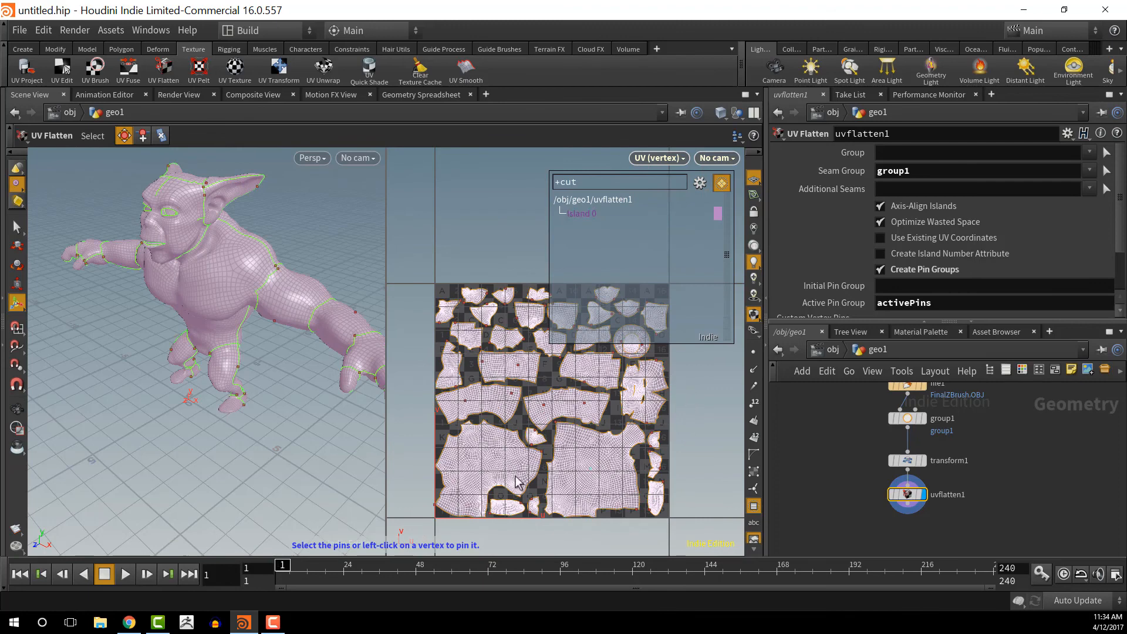